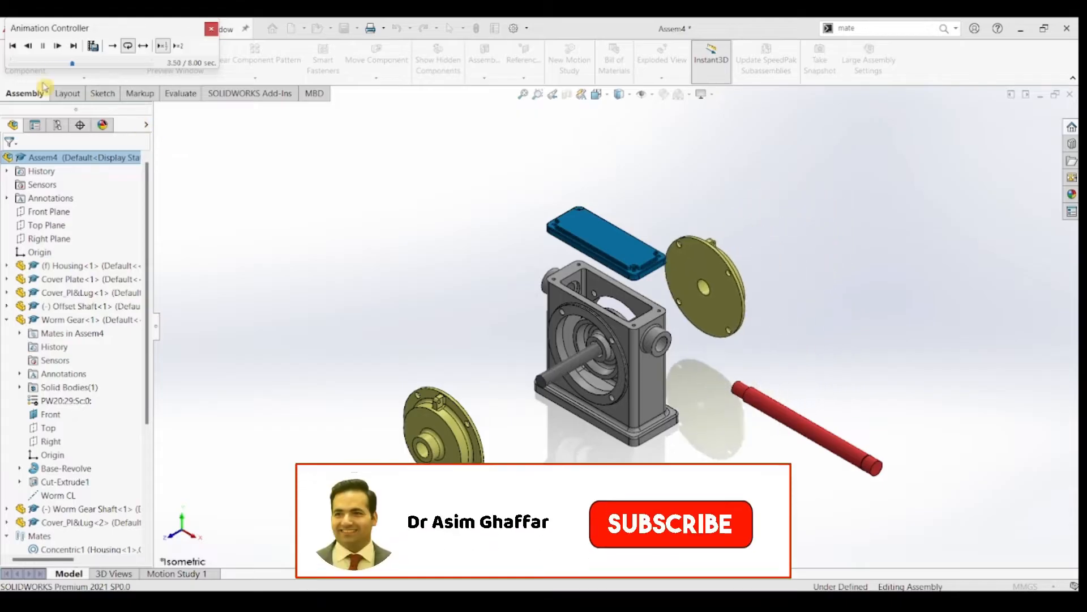
Step: Close the animation controller of the finished gearbox and create a new assembly document
left_click(211, 29)
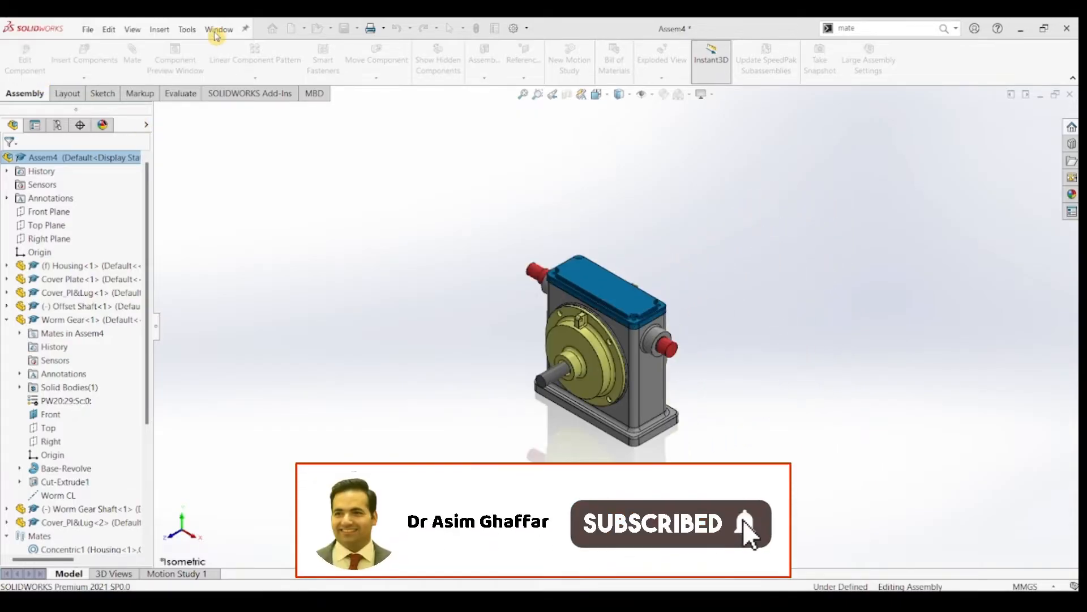
left_click(87, 29)
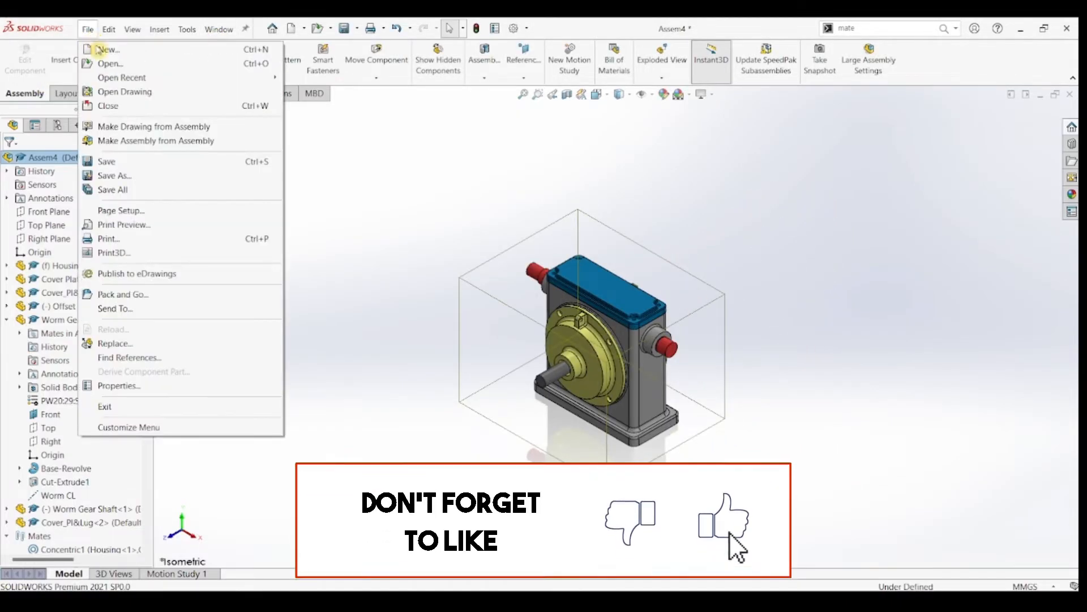
left_click(108, 50)
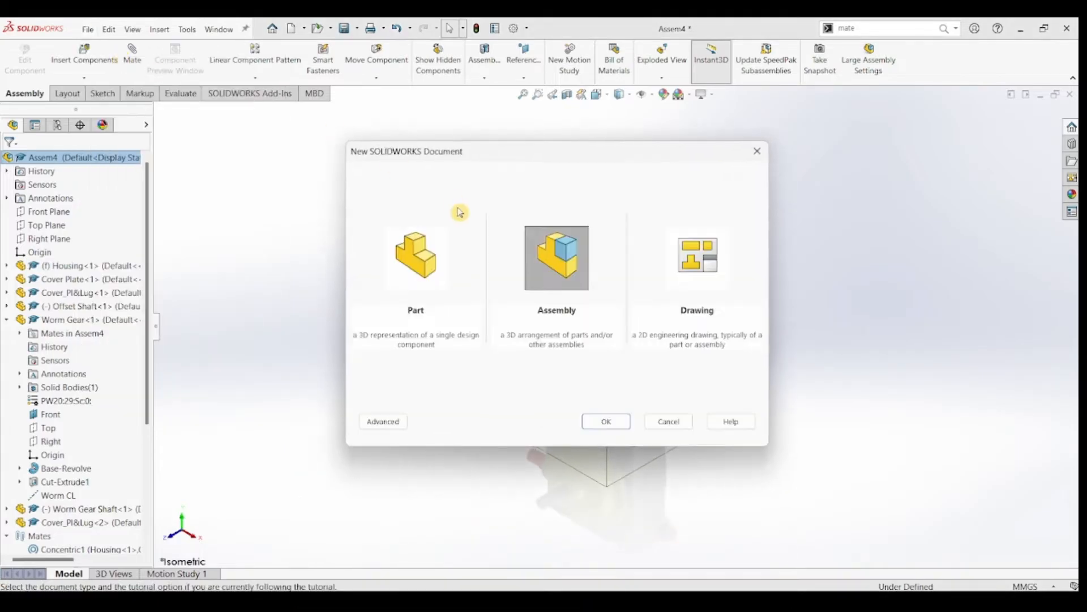
left_click(538, 269)
left_click(608, 419)
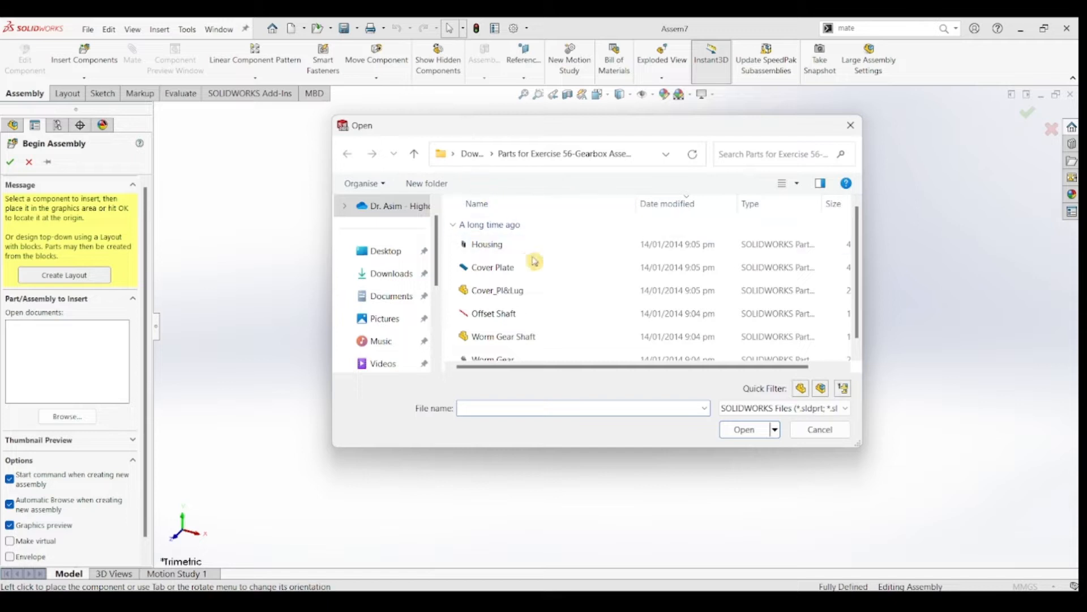
Step: Insert the Housing part from the gearbox exercise folder as the first component of the assembly
scroll(855, 261, "down", 1)
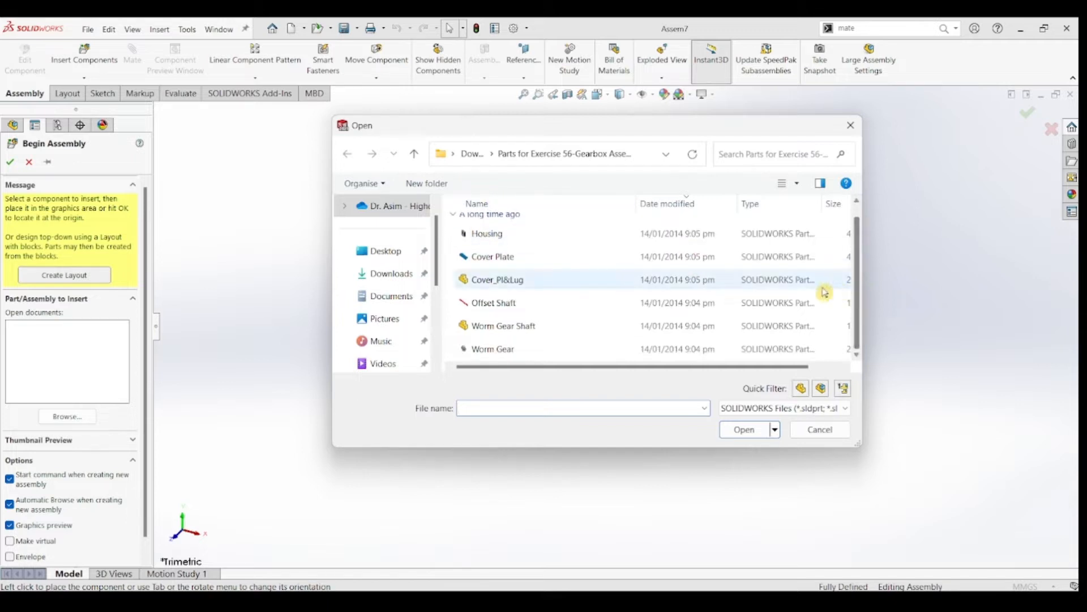
left_click(548, 245)
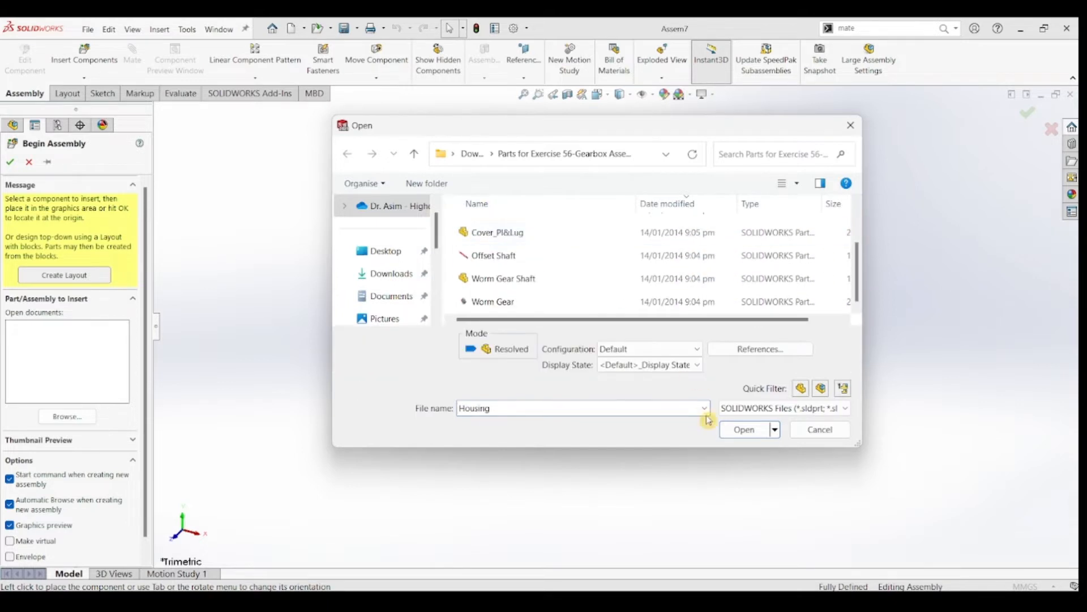
left_click(744, 430)
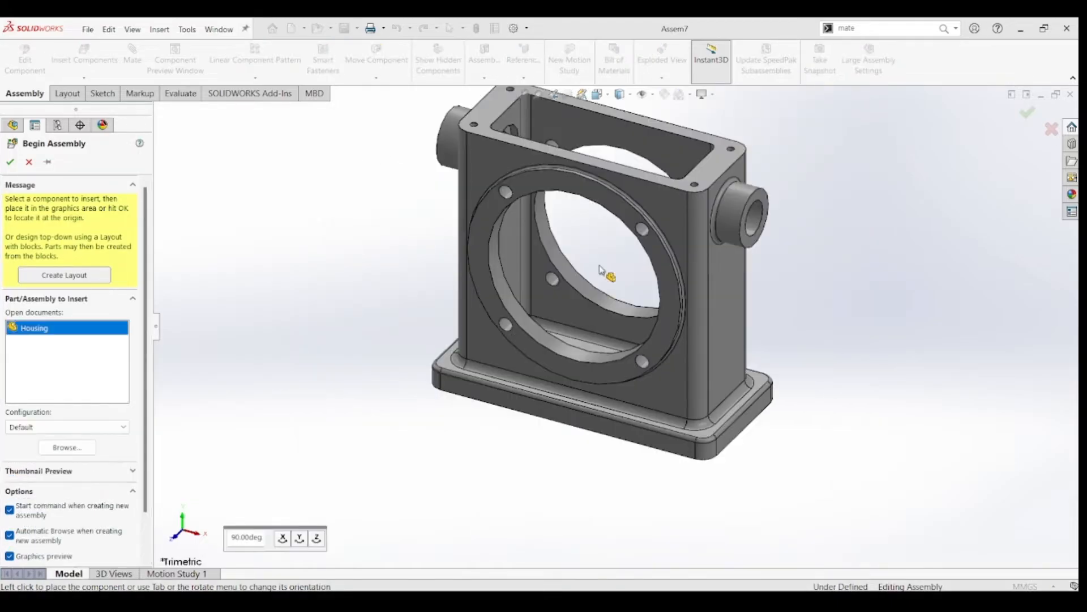
left_click(603, 272)
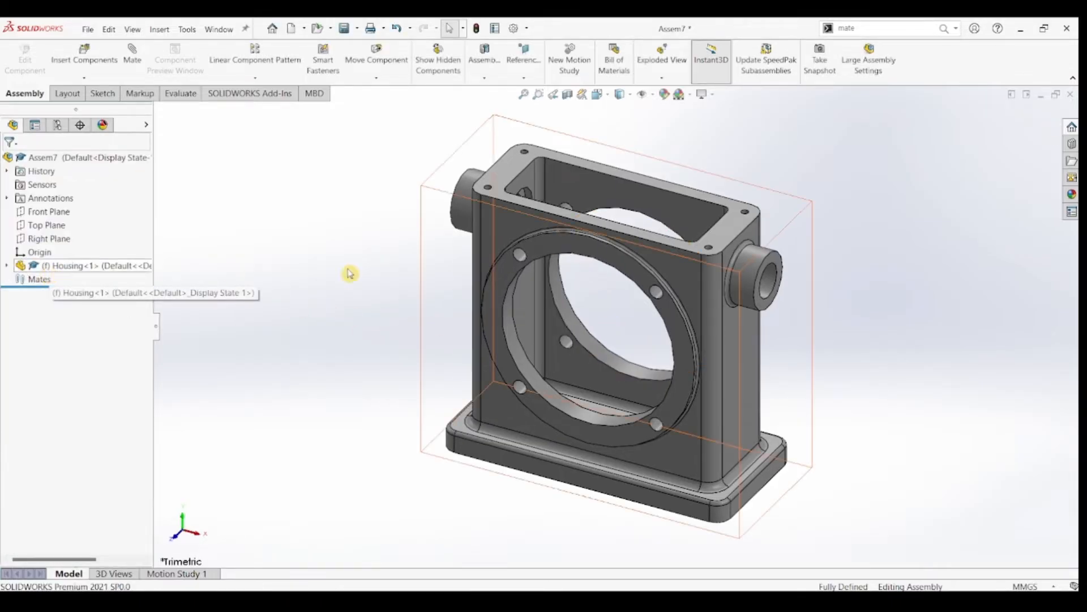
Step: Try to move the fixed Housing and change the component to floating
left_click_drag(487, 243, 442, 320)
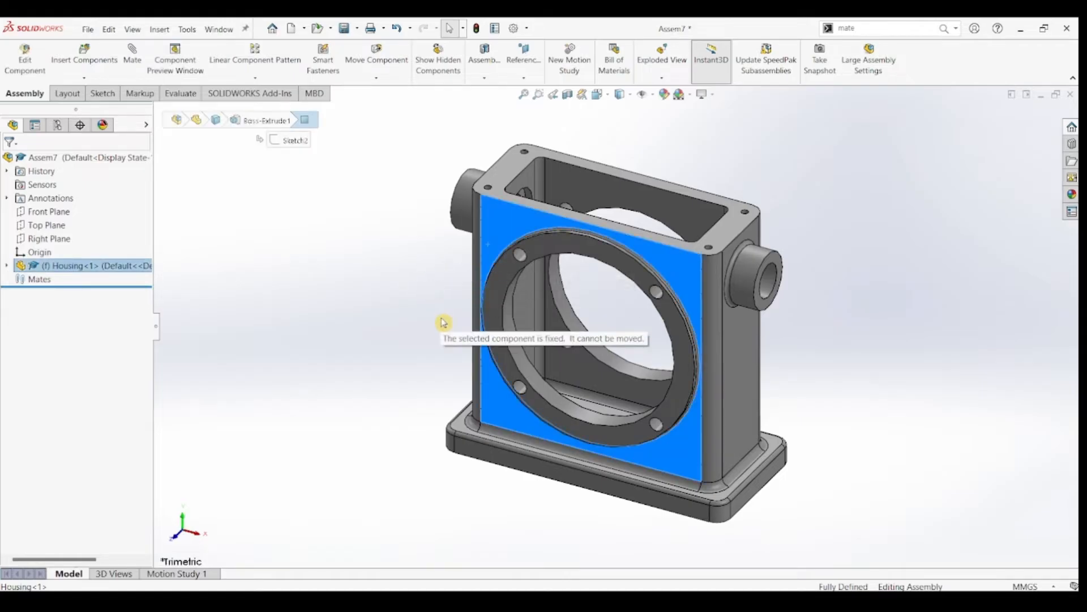
right_click(499, 231)
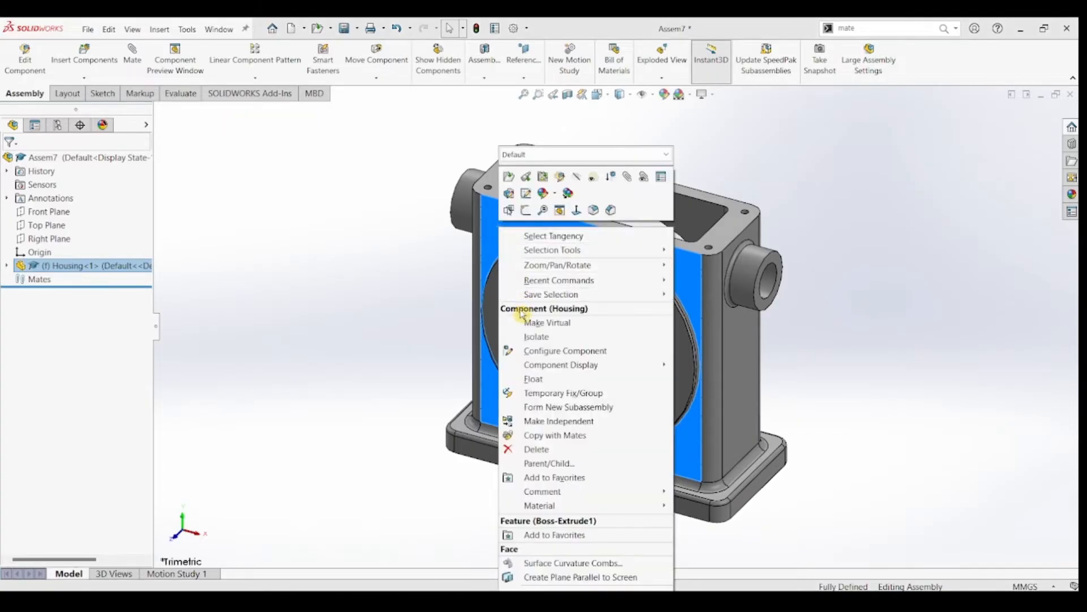
left_click(522, 377)
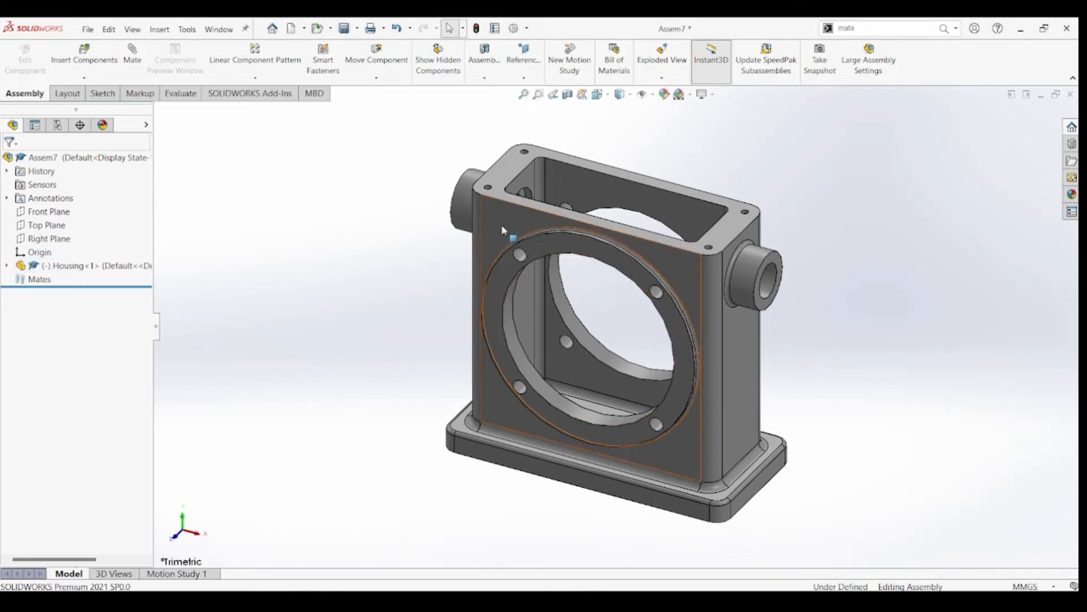
Step: Shift the floating Housing slightly and fix it in place again
mouse_move(501, 224)
left_mouse_down()
mouse_move(433, 240)
mouse_move(578, 233)
mouse_move(450, 238)
mouse_move(487, 236)
left_mouse_up()
right_click(490, 240)
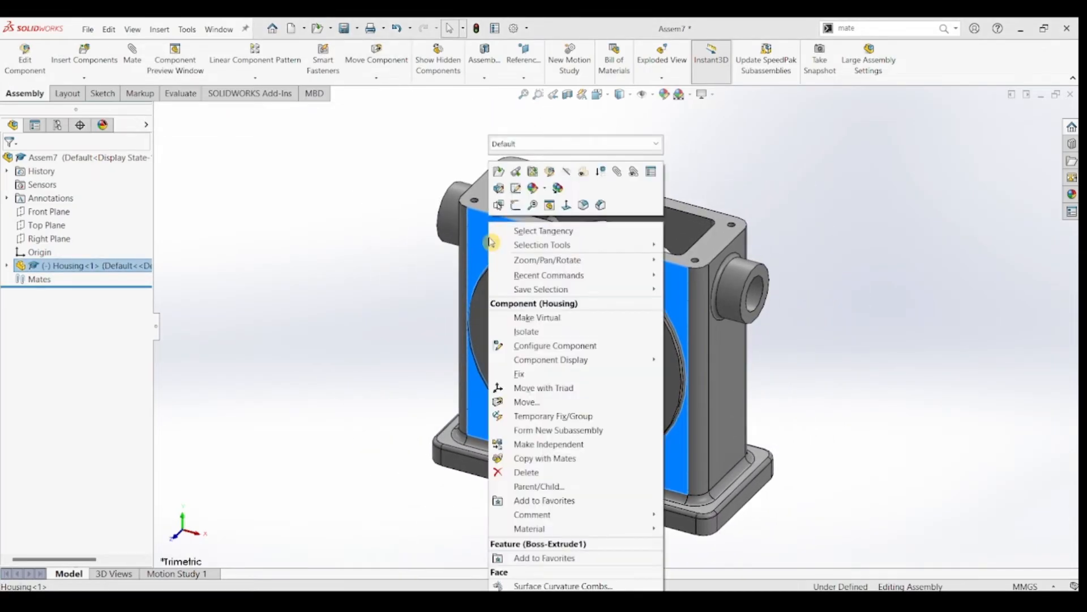
left_click(518, 374)
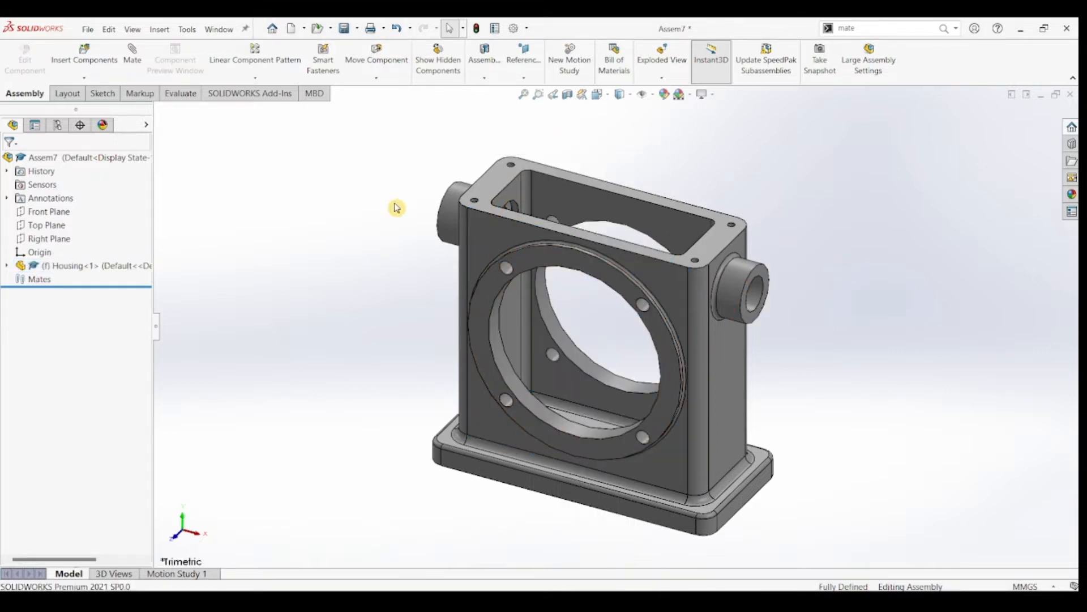
Step: Insert the Cover Plate, Cover_Pl&Lug, Offset Shaft, Worm Gear Shaft and Worm Gear parts around the housing
key("f")
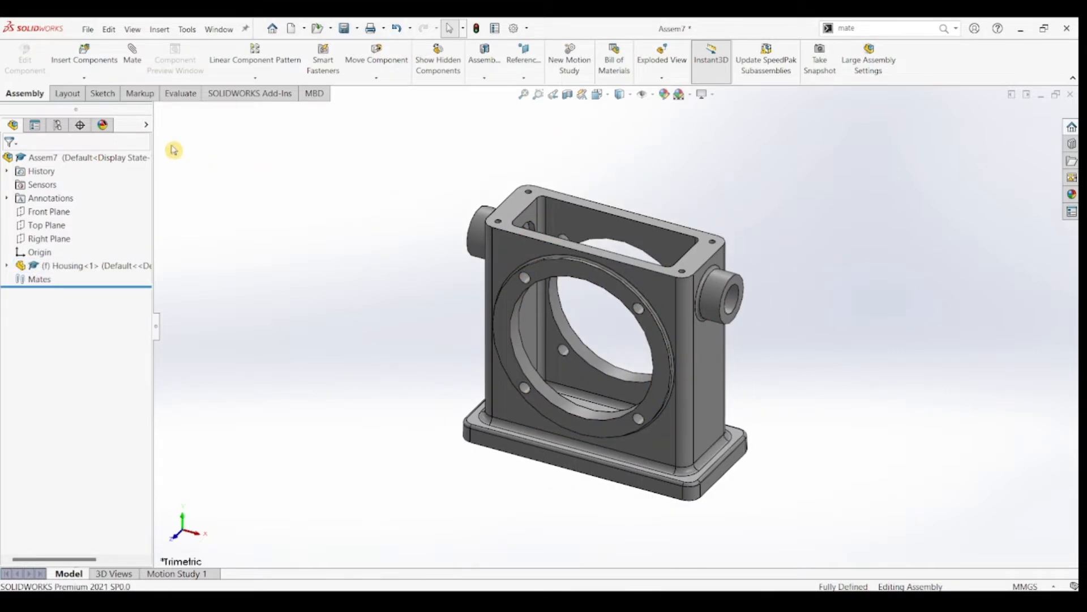
left_click(95, 62)
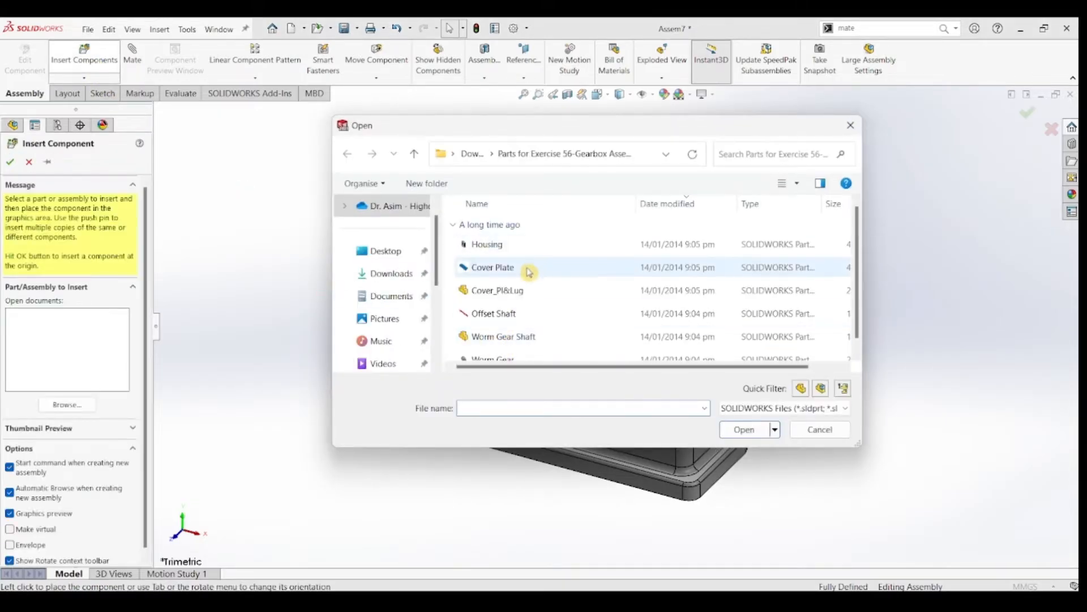
left_click(526, 267)
left_click(527, 289, "ctrl")
scroll(526, 286, "down", 1)
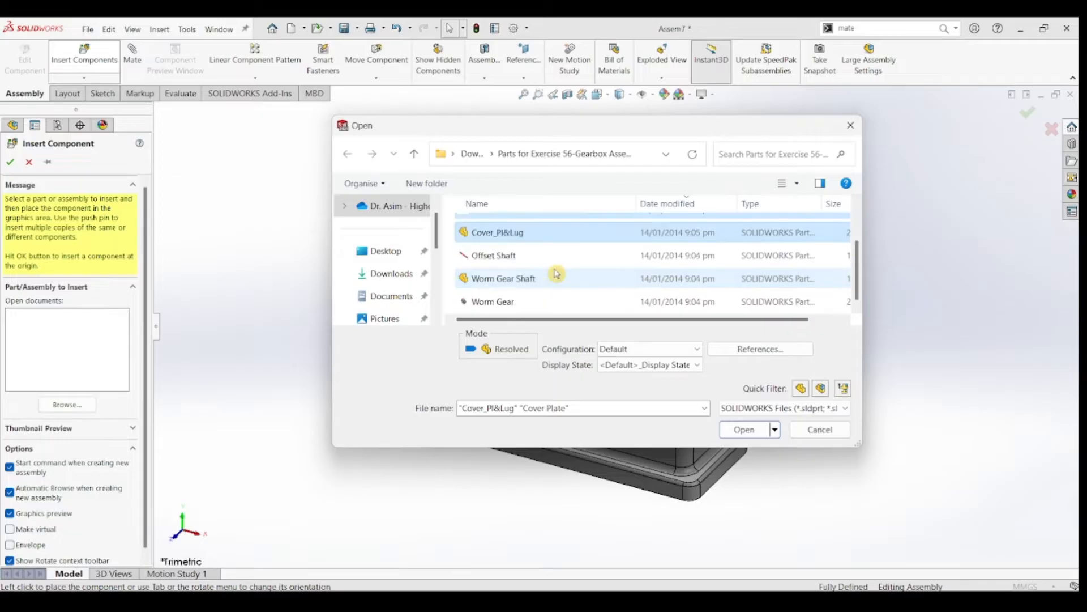
left_click(509, 256, "ctrl")
left_click(559, 275, "ctrl")
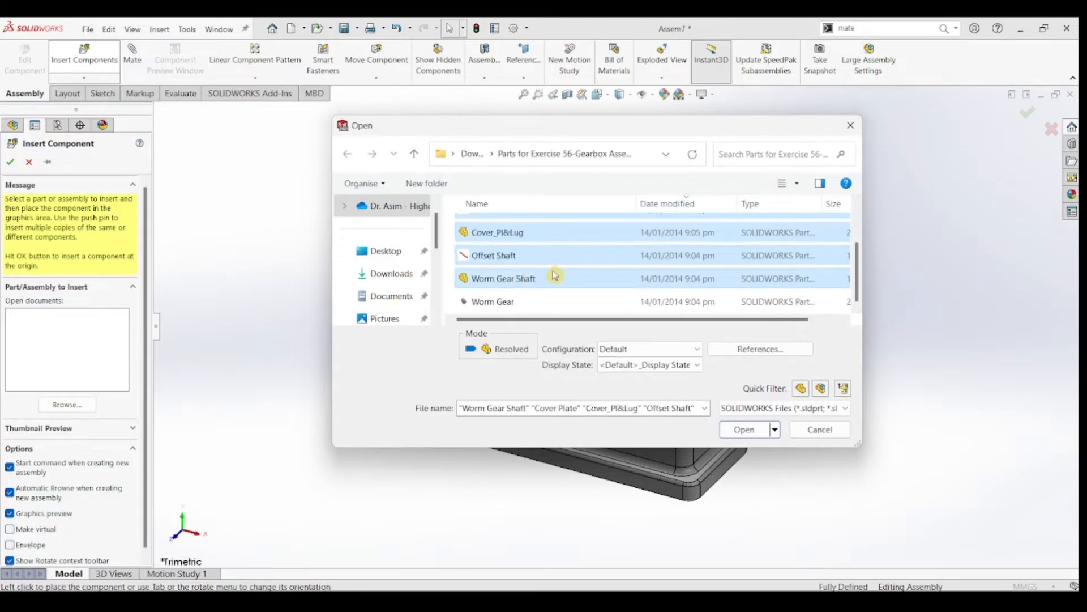
left_click(761, 429)
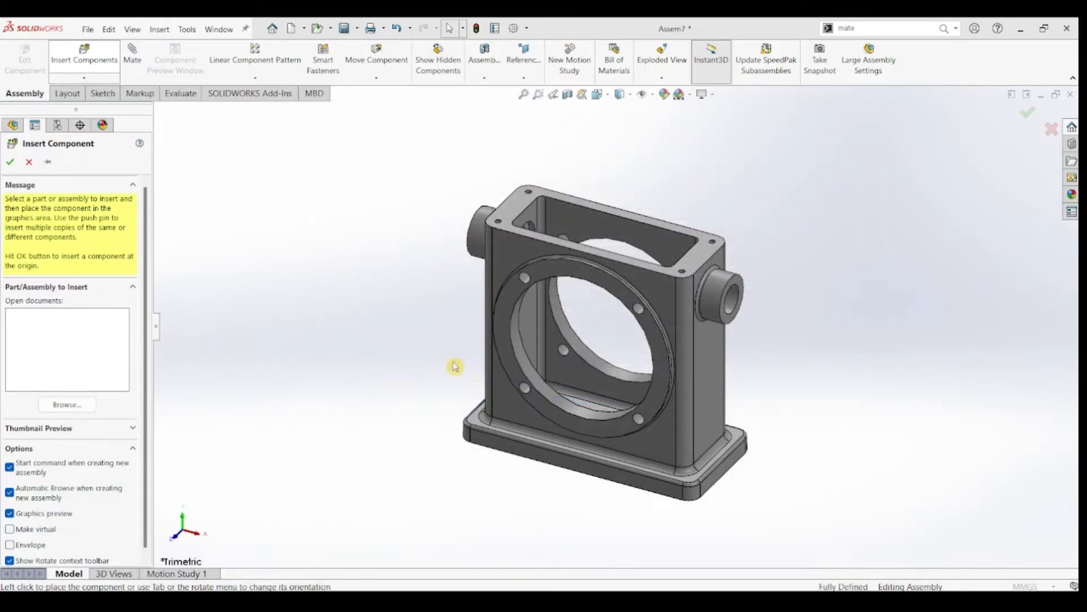
left_click(429, 471)
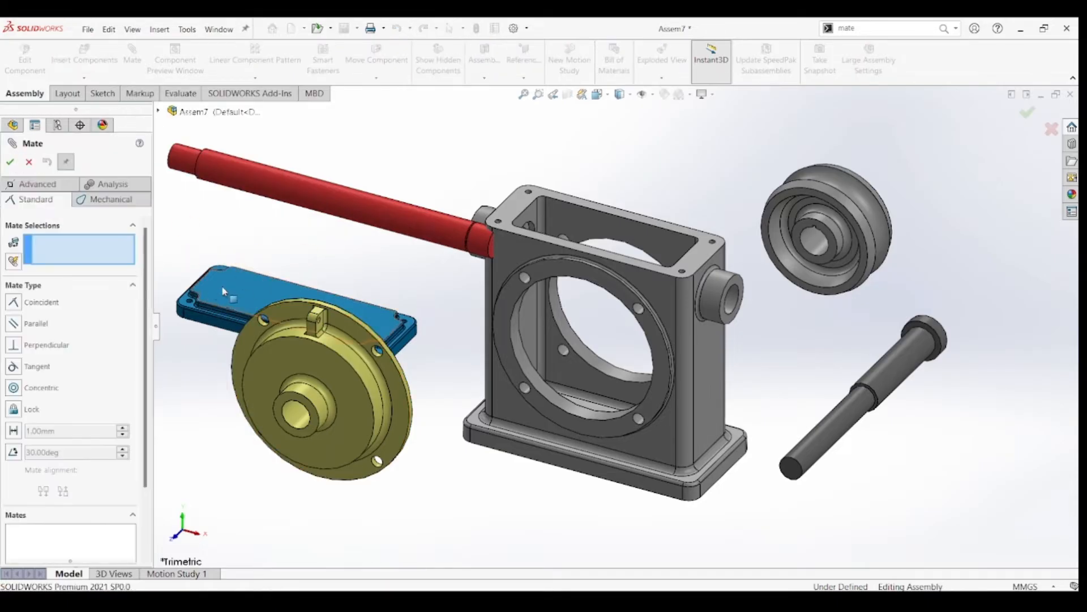
Step: Place the Cover Plate above the housing and mate its rear corner hole edge coincident with the matching hole edge on the housing's top face
left_click_drag(225, 292, 621, 149)
left_click(68, 237)
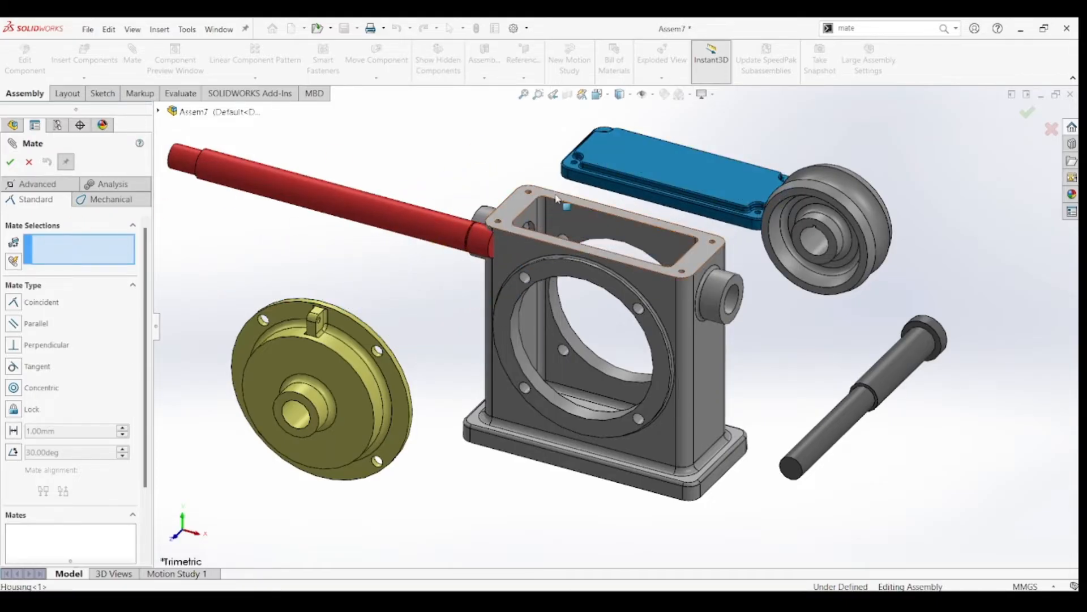
middle_click_drag(538, 202, 576, 174)
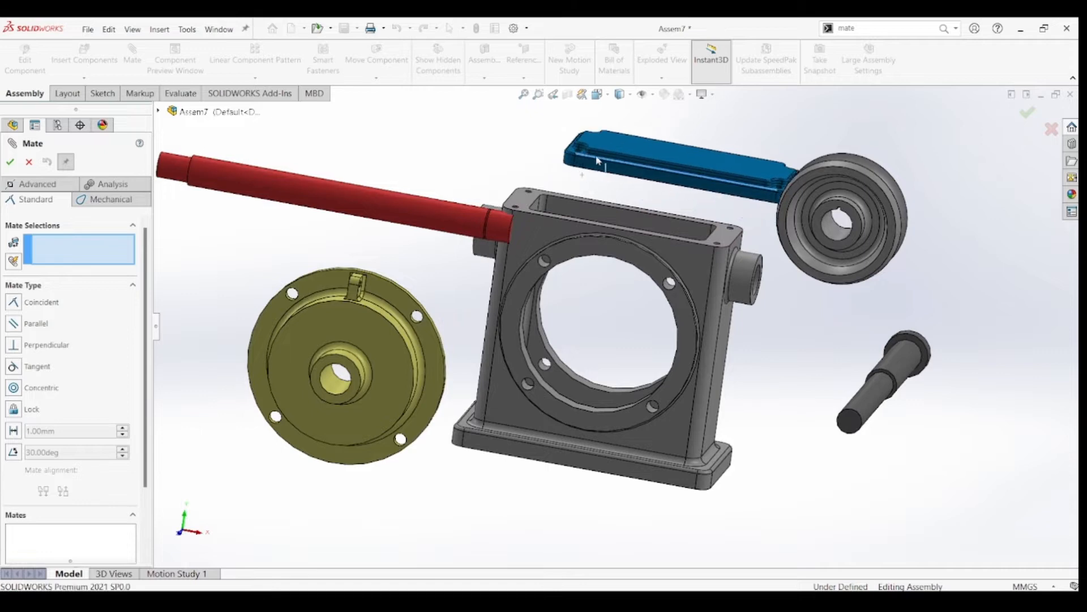
scroll(532, 201, "down", 5)
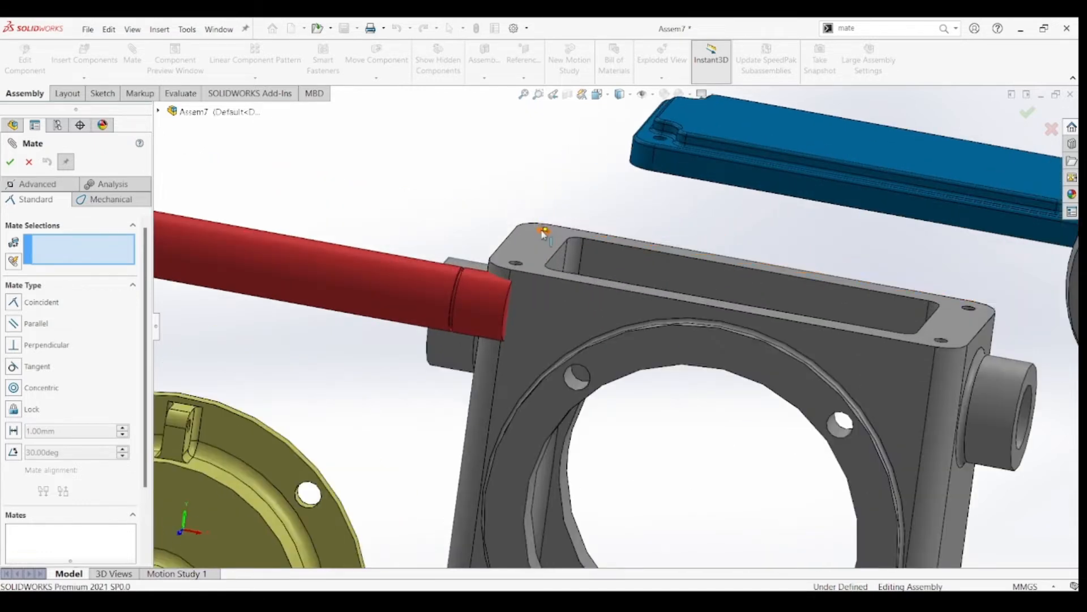
left_click(543, 231)
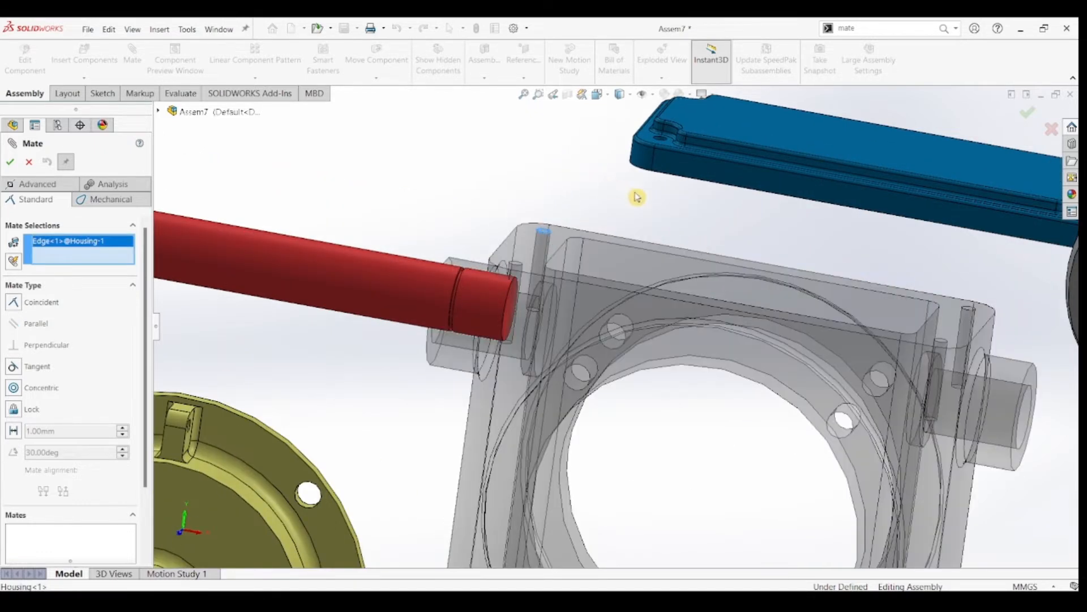
middle_click_drag(637, 197, 446, 220)
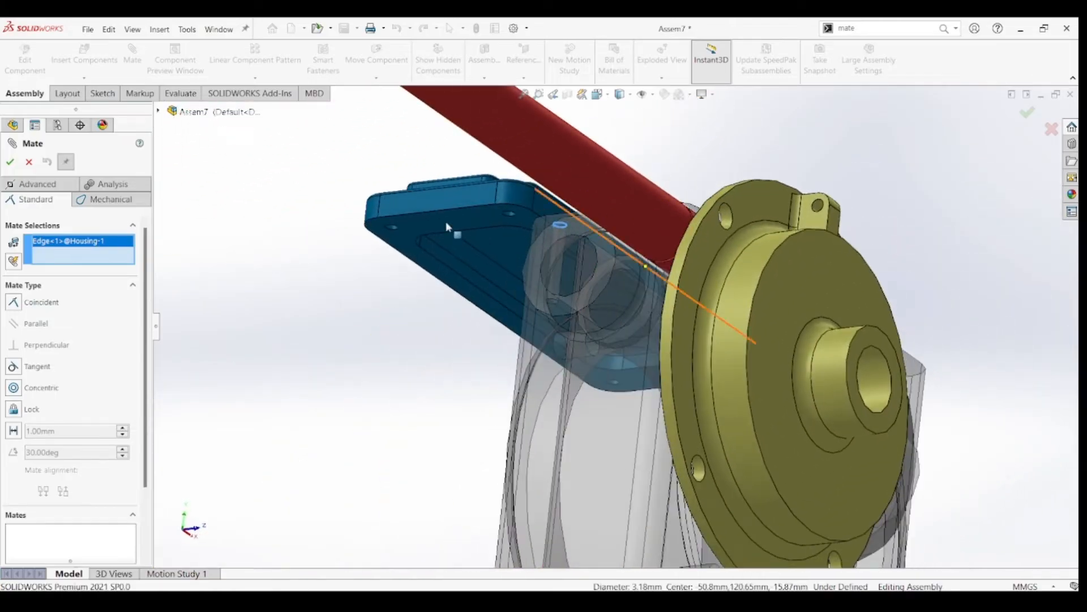
left_click(391, 228)
middle_click_drag(529, 274, 403, 350)
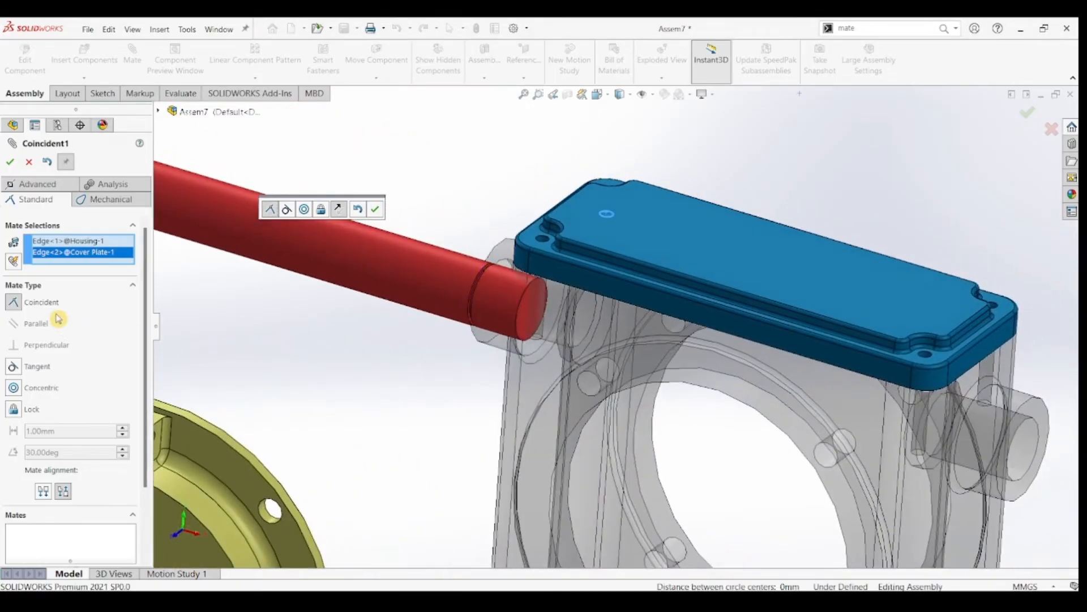
left_click(11, 163)
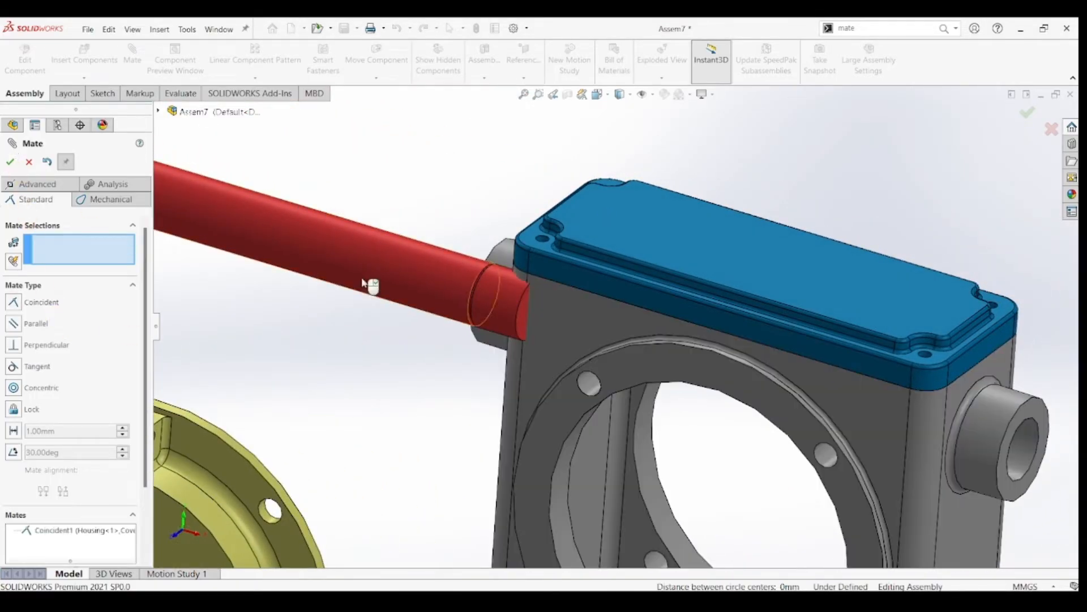
Step: Swing the Cover Plate aside and add a coincident mate between its diagonally opposite corner hole edge and the housing's matching hole edge
left_click_drag(900, 306, 946, 199)
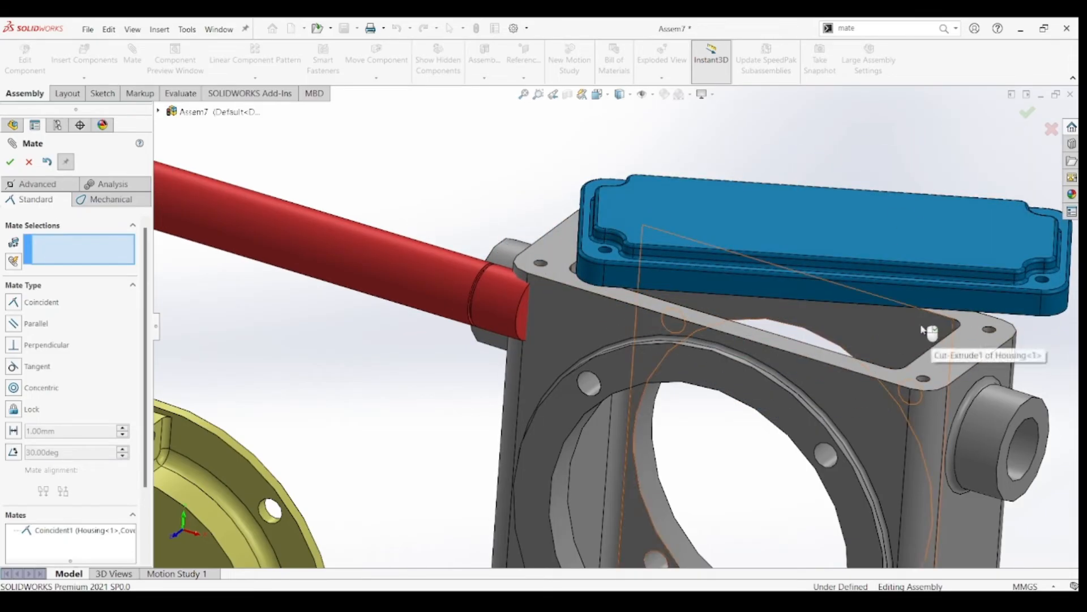
left_click(926, 382)
middle_click_drag(1039, 352, 981, 190)
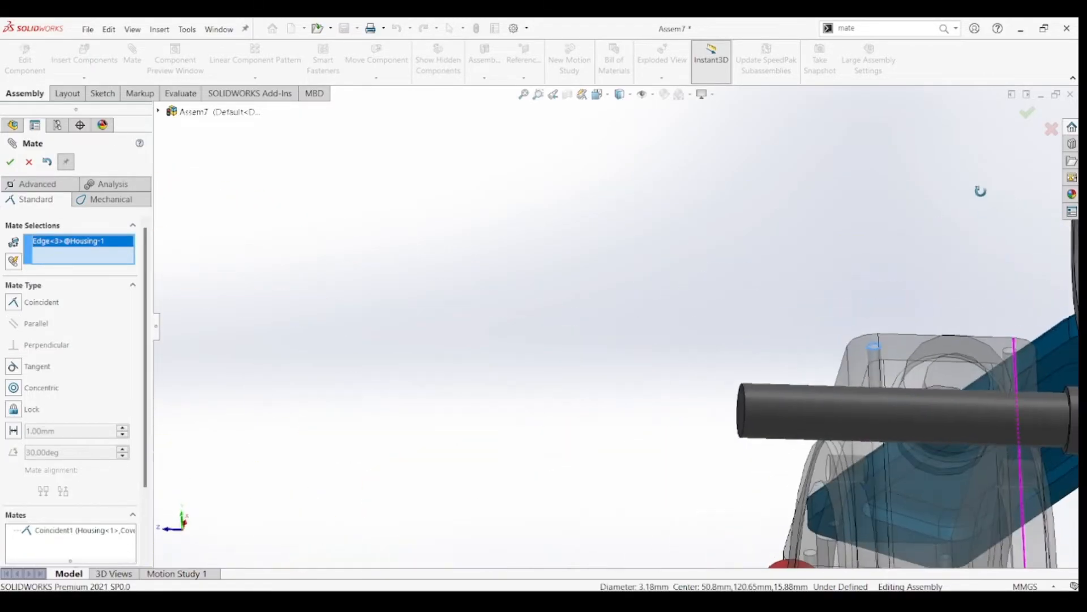
scroll(1036, 291, "down", 3)
scroll(1039, 357, "up", 3)
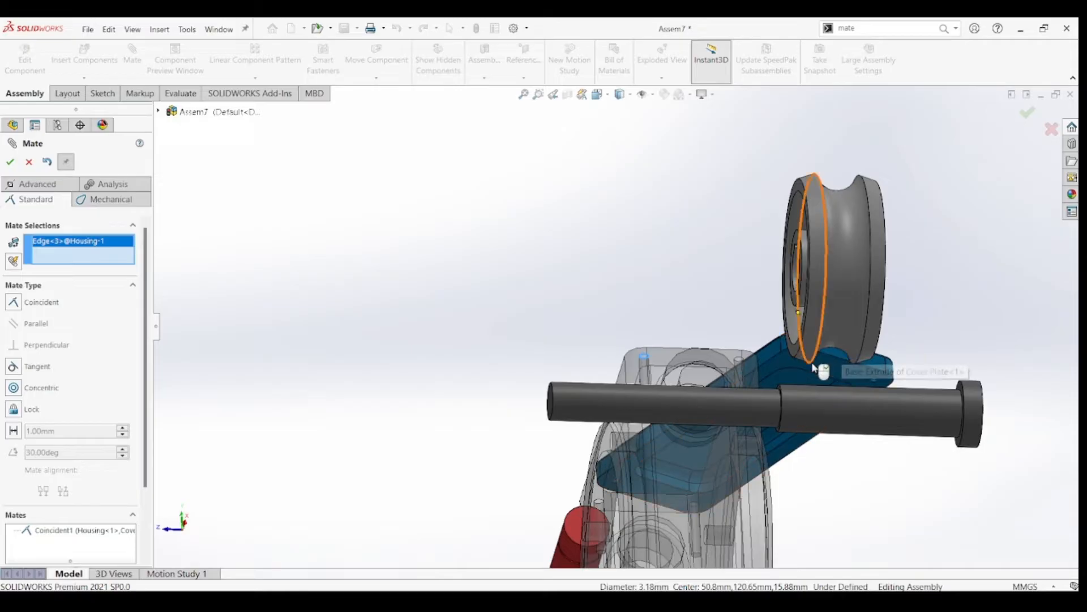
scroll(762, 360, "down", 2)
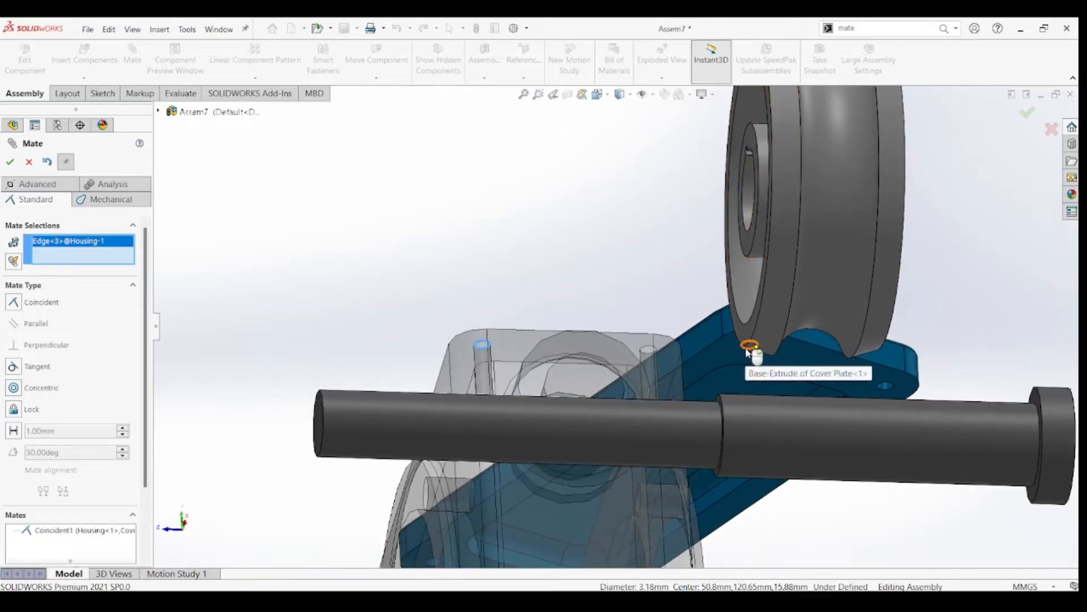
left_click(753, 352)
middle_click_drag(509, 291, 553, 367)
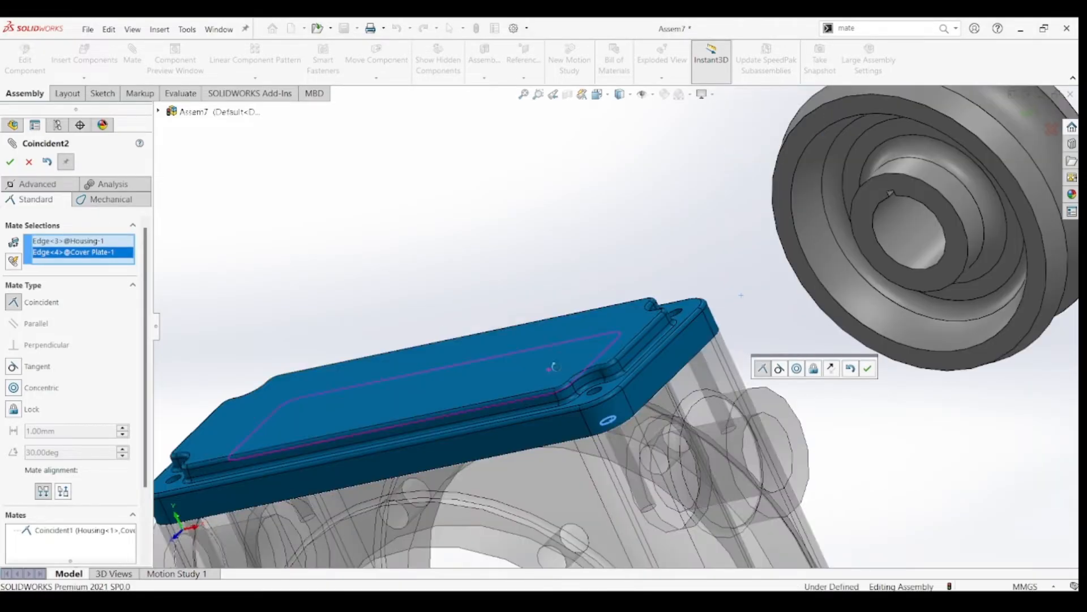
scroll(560, 390, "up", 3)
key("ctrl+7")
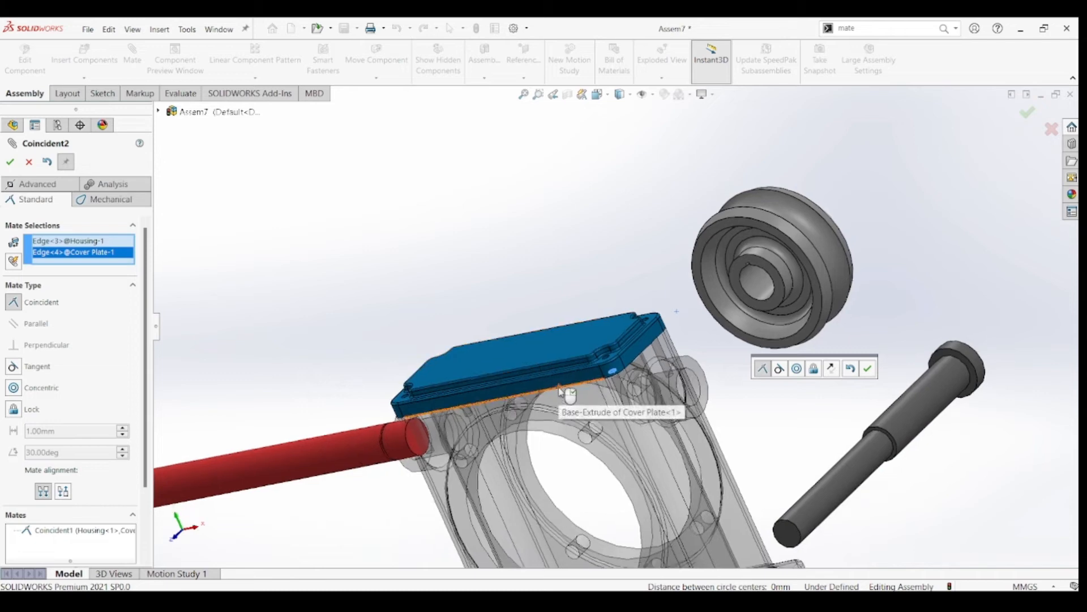
scroll(712, 280, "down", 3)
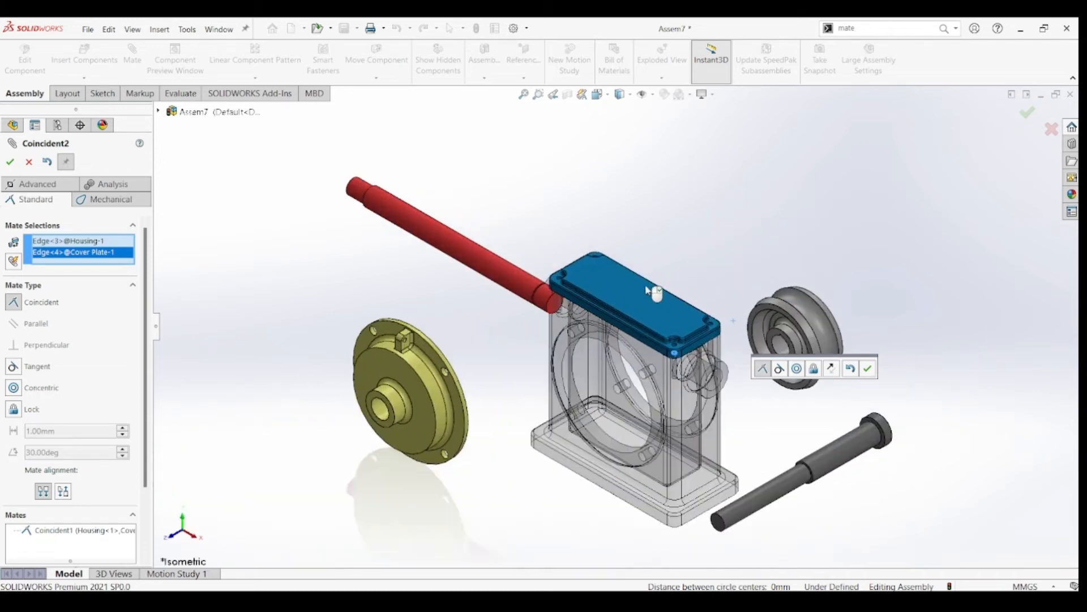
left_click(10, 162)
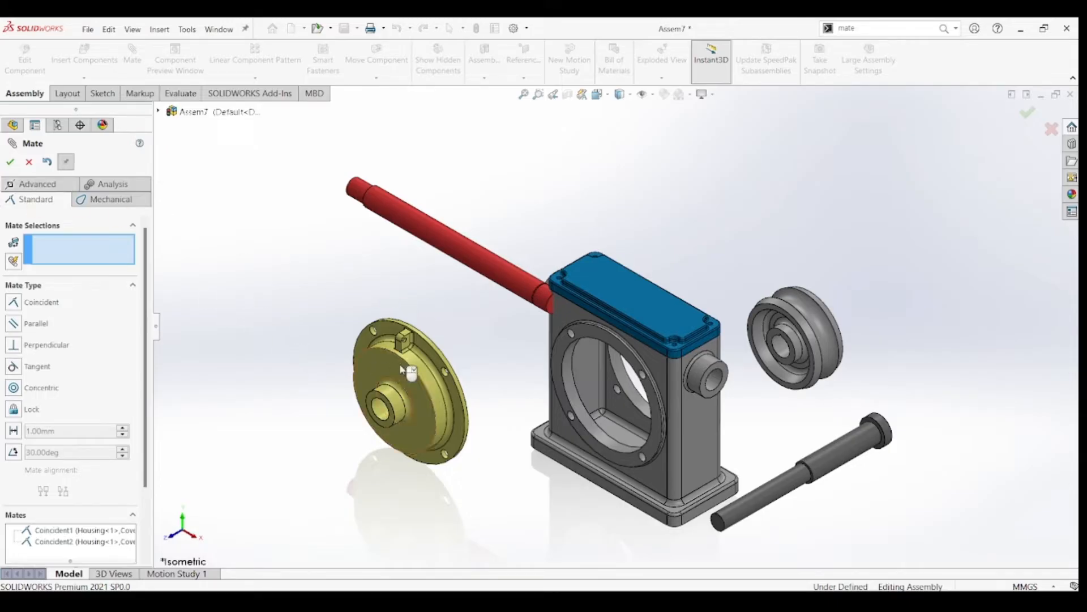
Step: Mate a flange hole edge on the inner face of Cover_Pl&Lug coincident with the upper-left hole edge on the housing's front face
left_click_drag(402, 371, 453, 372)
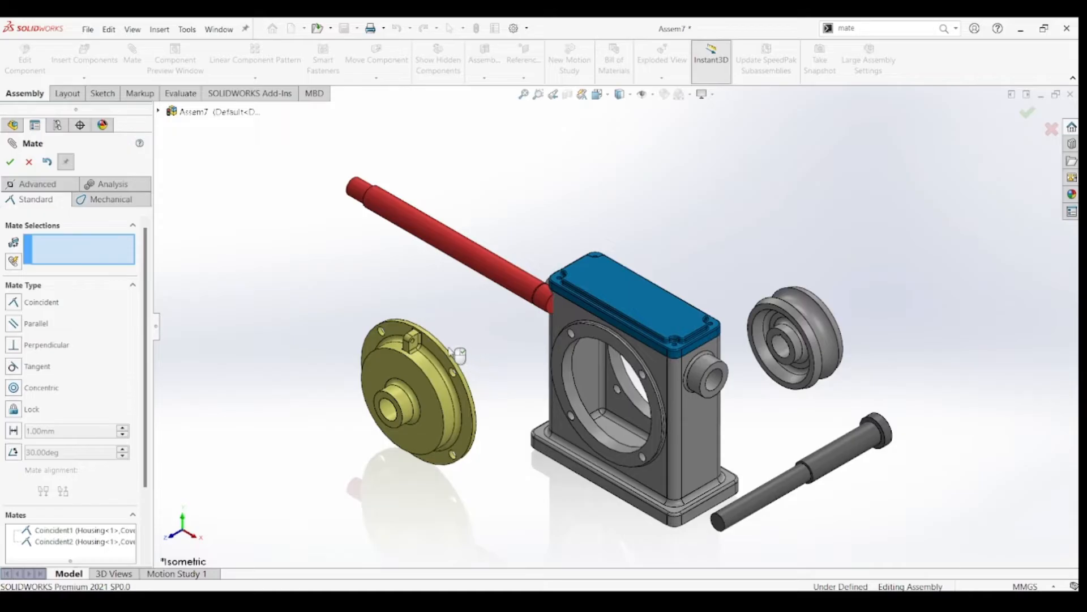
mouse_move(475, 357)
middle_mouse_down()
mouse_move(623, 357)
mouse_move(481, 359)
middle_mouse_up()
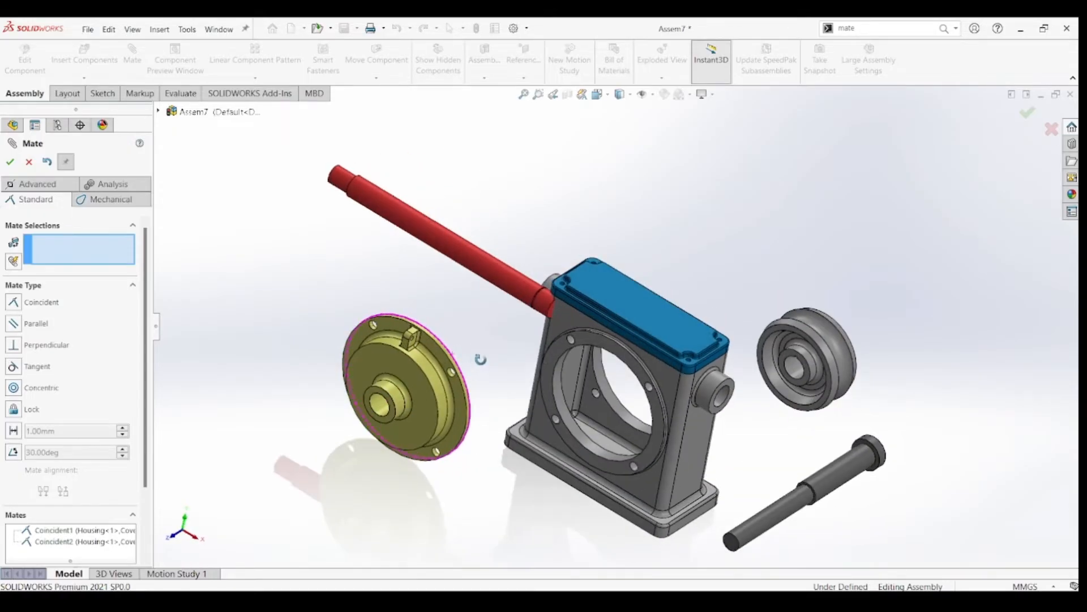
left_click(574, 343)
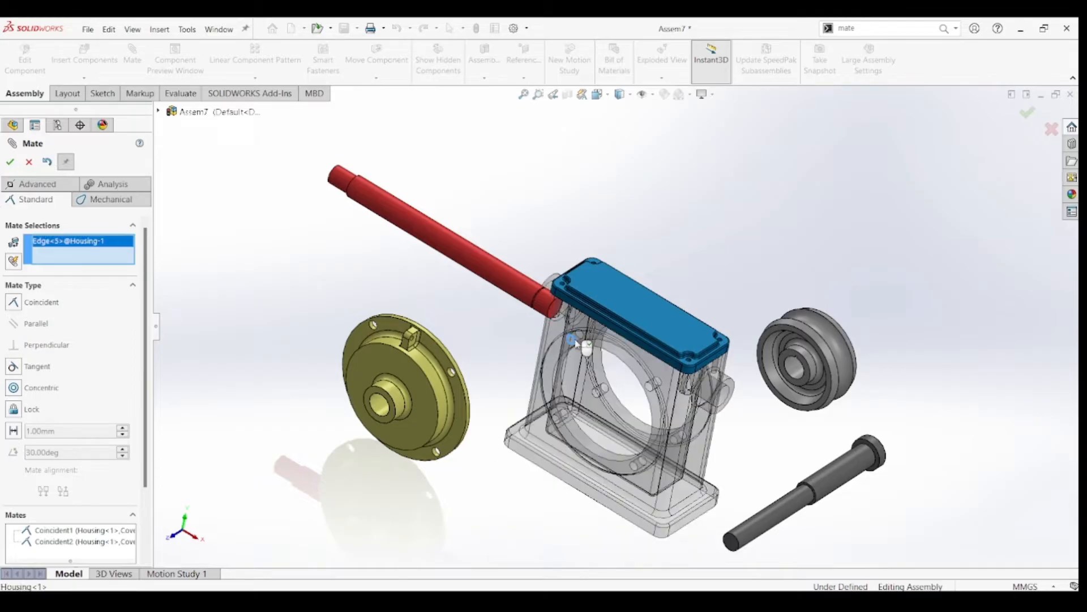
middle_click_drag(456, 307, 417, 306)
scroll(418, 306, "down", 3)
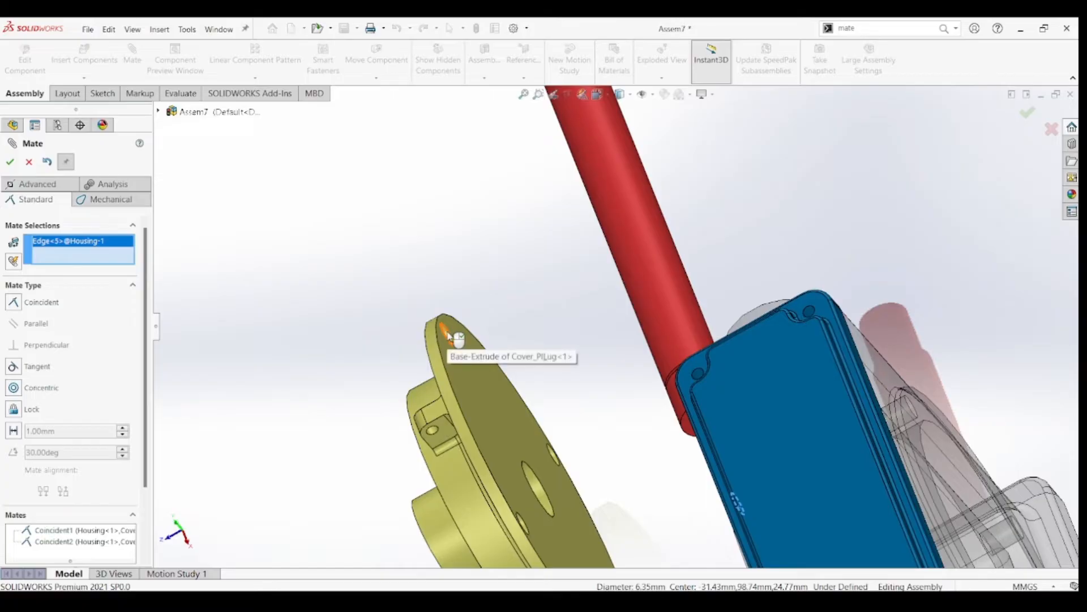
left_click(446, 339)
scroll(536, 389, "up", 3)
middle_click_drag(597, 430, 680, 427)
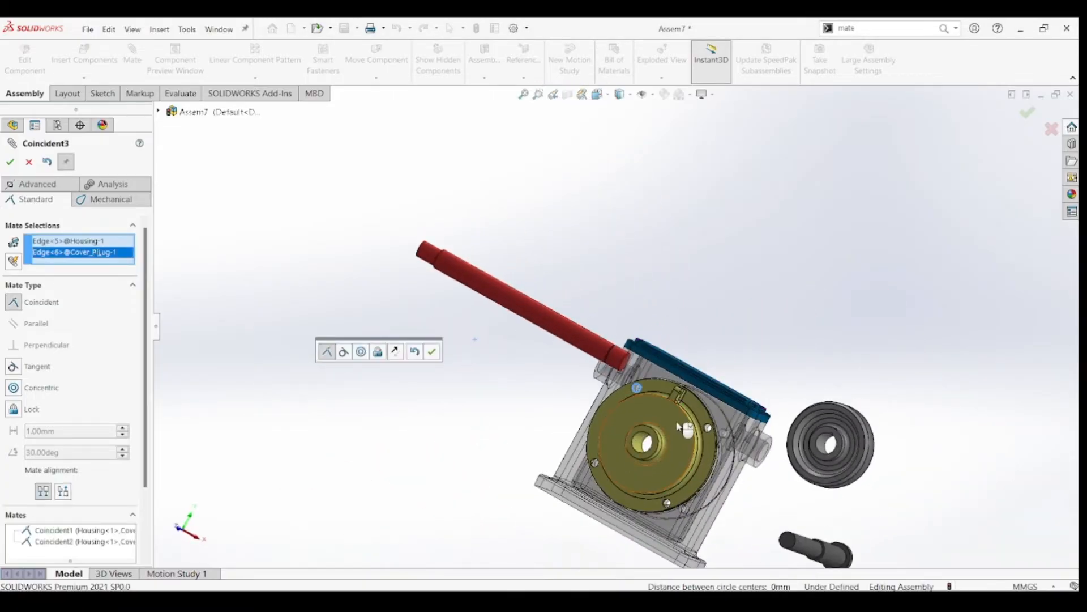
left_click(10, 161)
Step: Swing the lugged cover aside and add a coincident mate between its diagonally opposite hole edge and the housing's lower-right front hole edge
left_click_drag(661, 467, 602, 502)
scroll(602, 502, "down", 3)
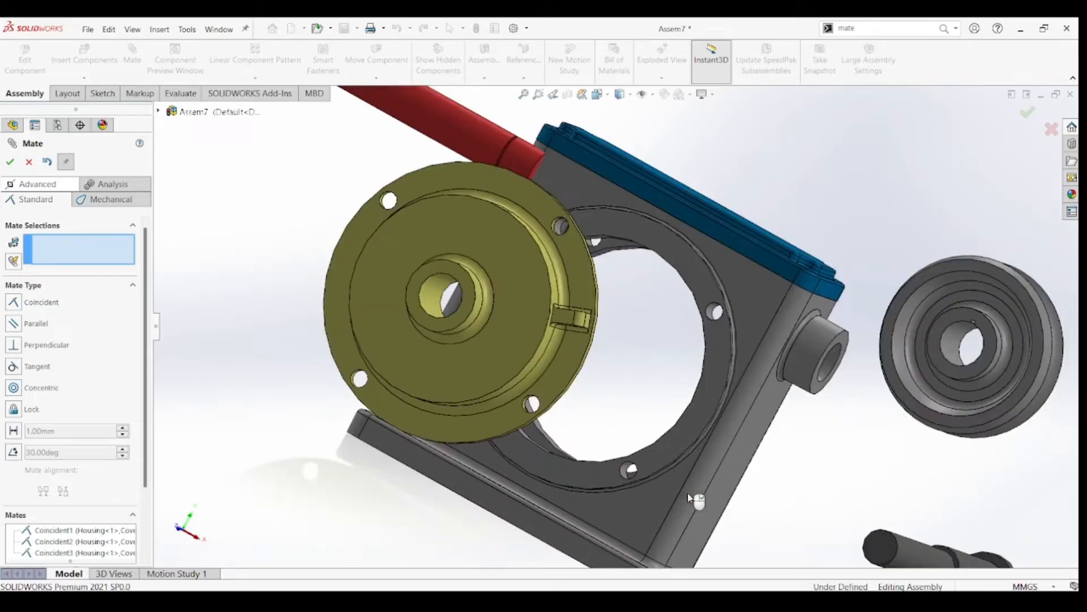
left_click(630, 469)
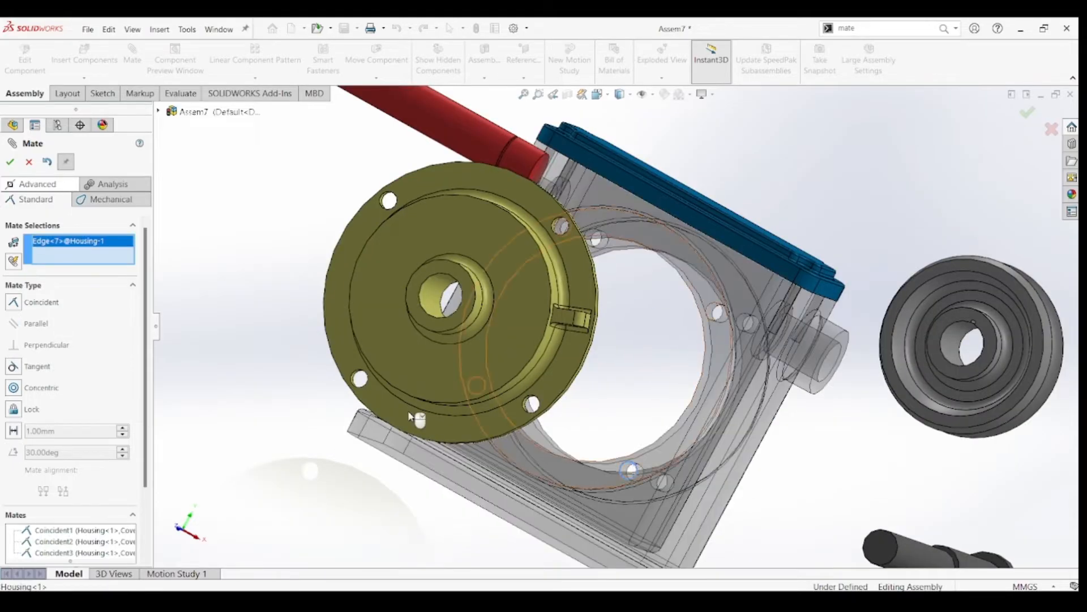
middle_click_drag(342, 391, 444, 371)
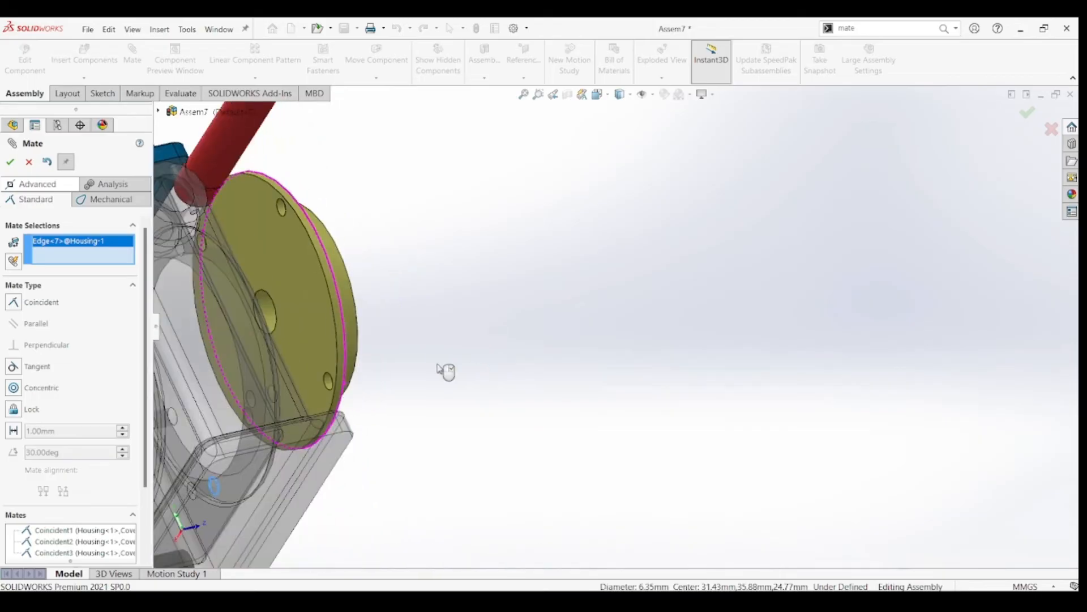
left_click(330, 380)
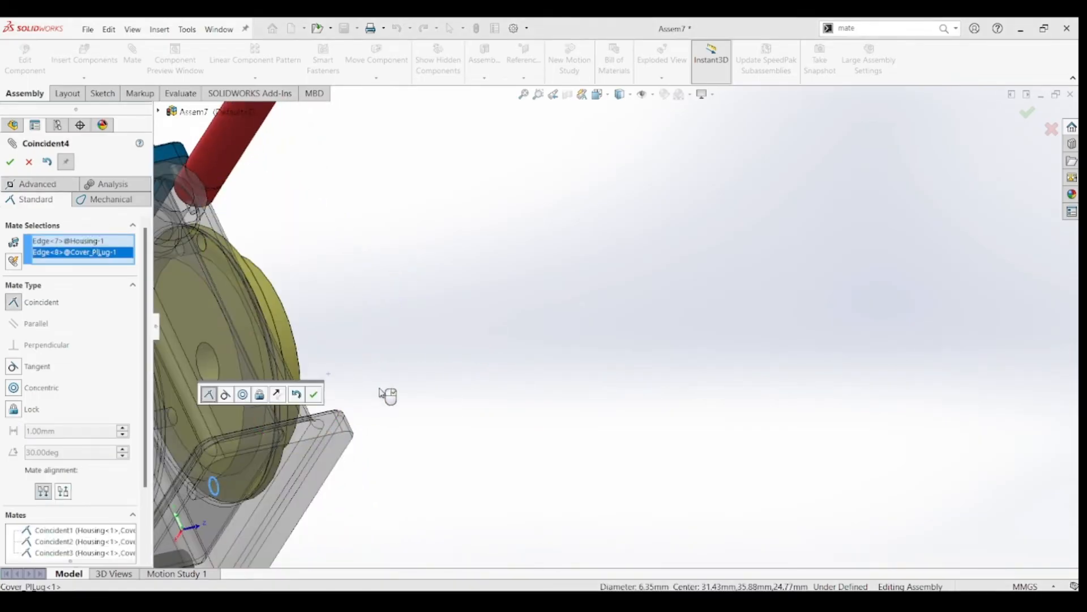
middle_click_drag(389, 393, 275, 416)
scroll(516, 377, "up", 2)
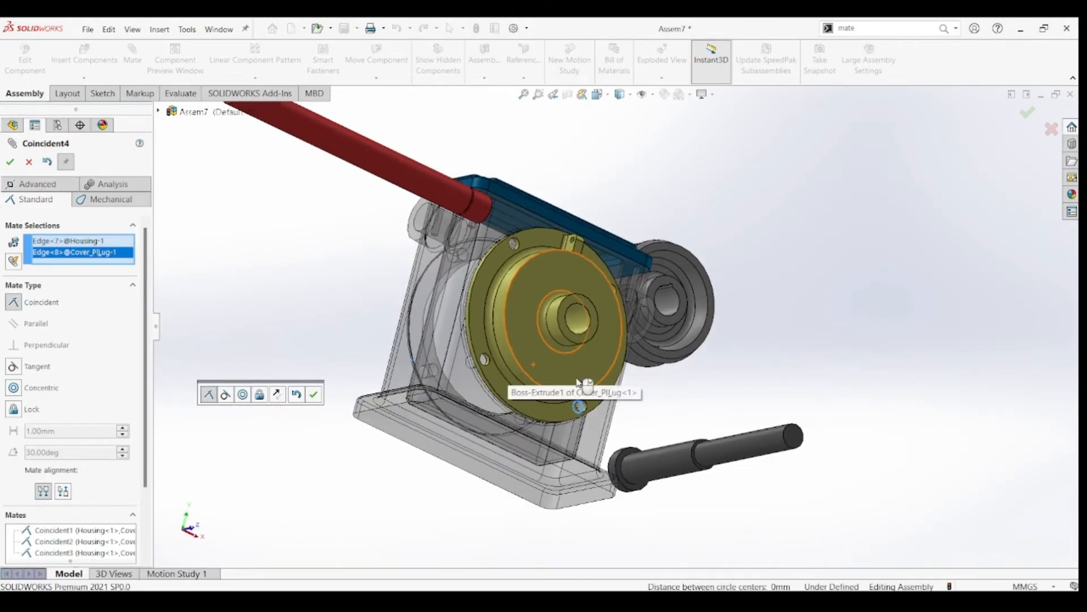
middle_click_drag(517, 376, 356, 291)
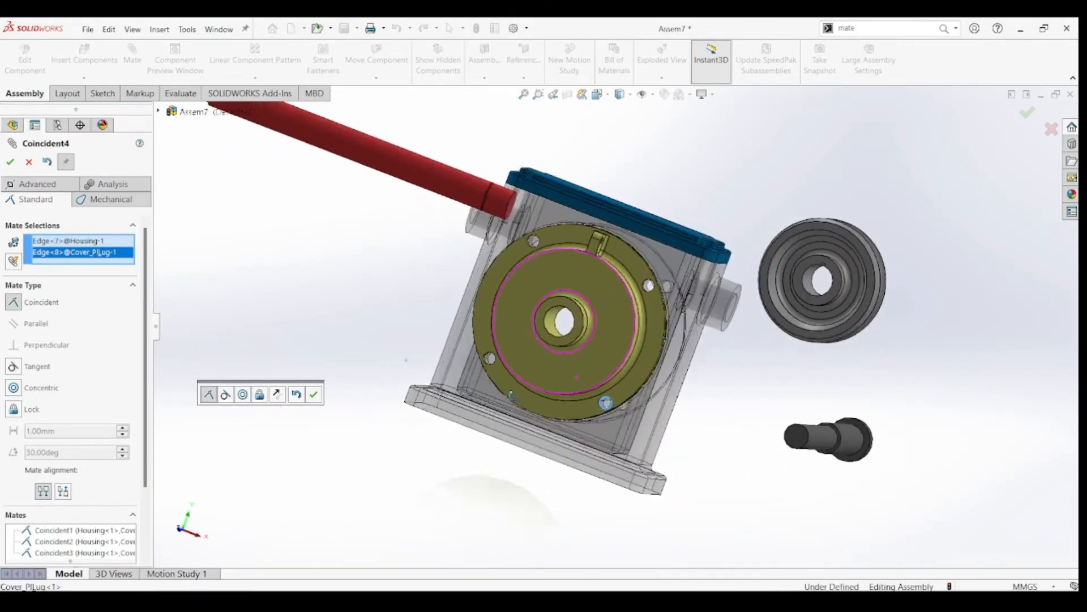
left_click(10, 162)
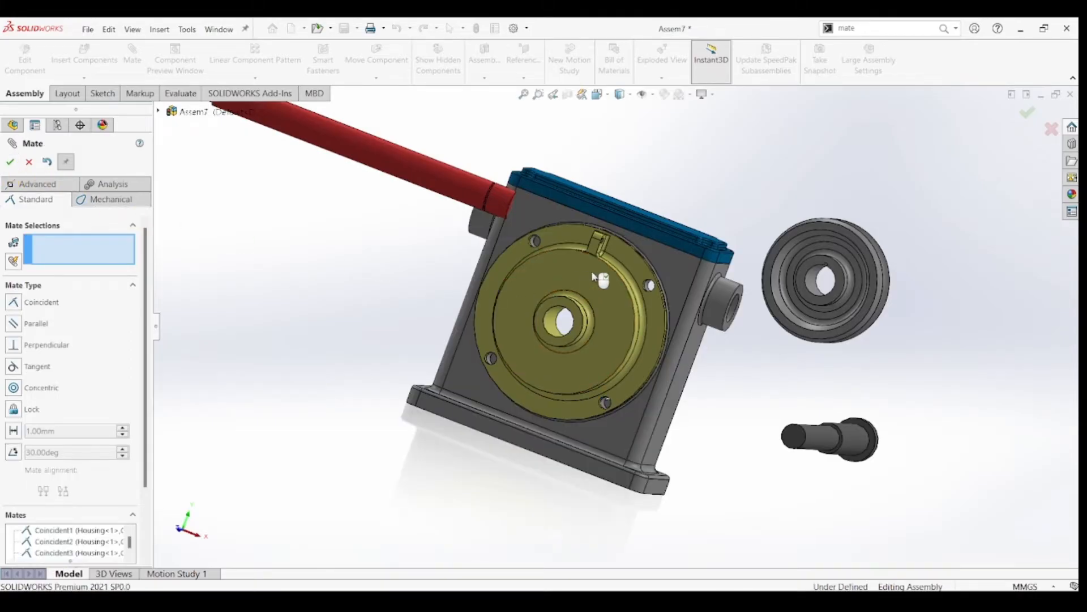
left_click(613, 357)
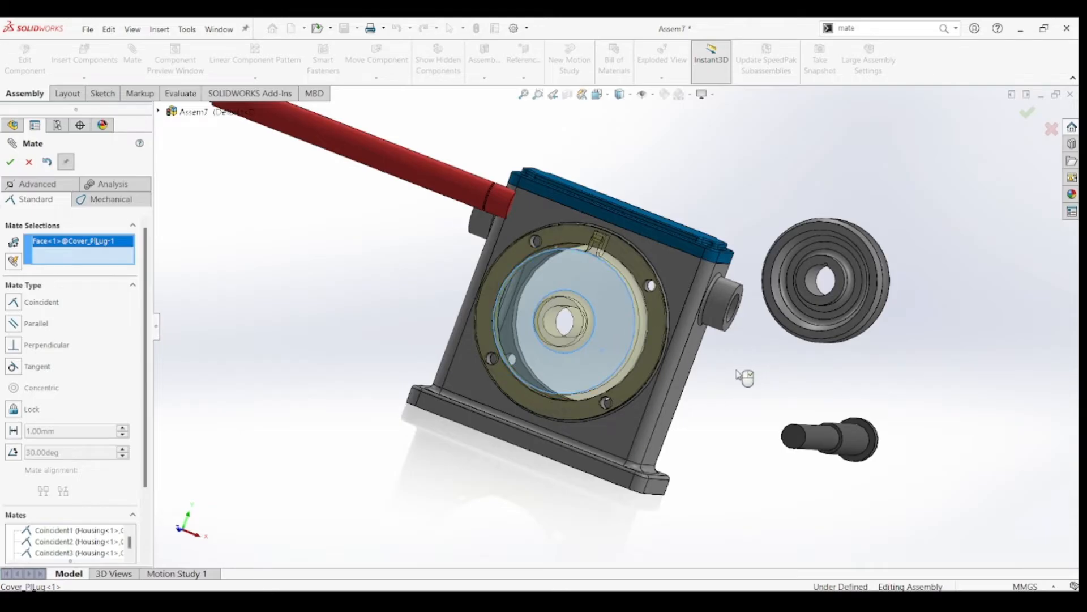
middle_click_drag(743, 378, 446, 288)
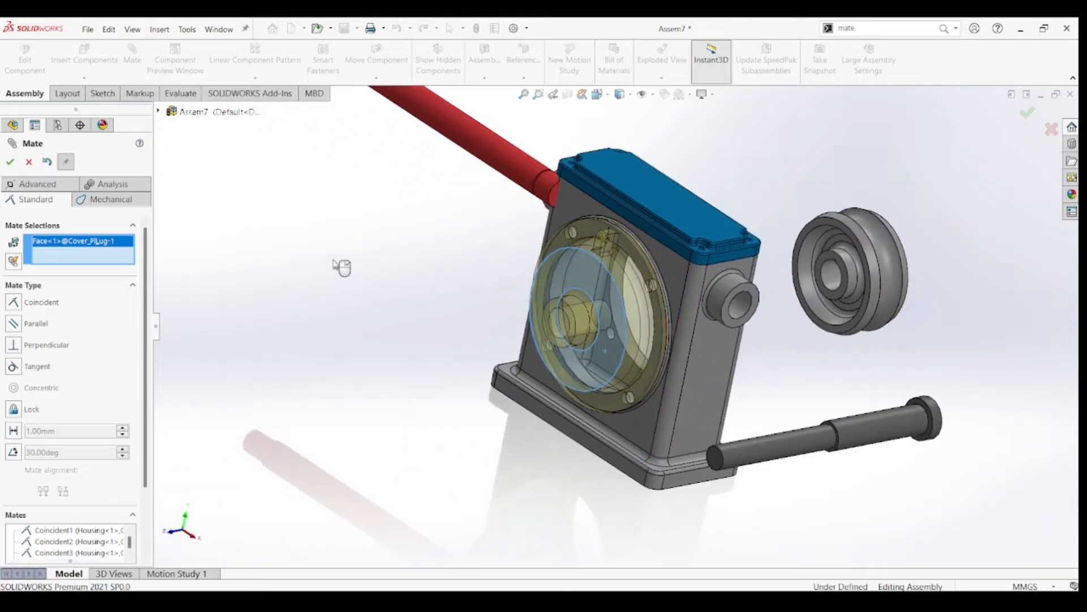
key("Delete")
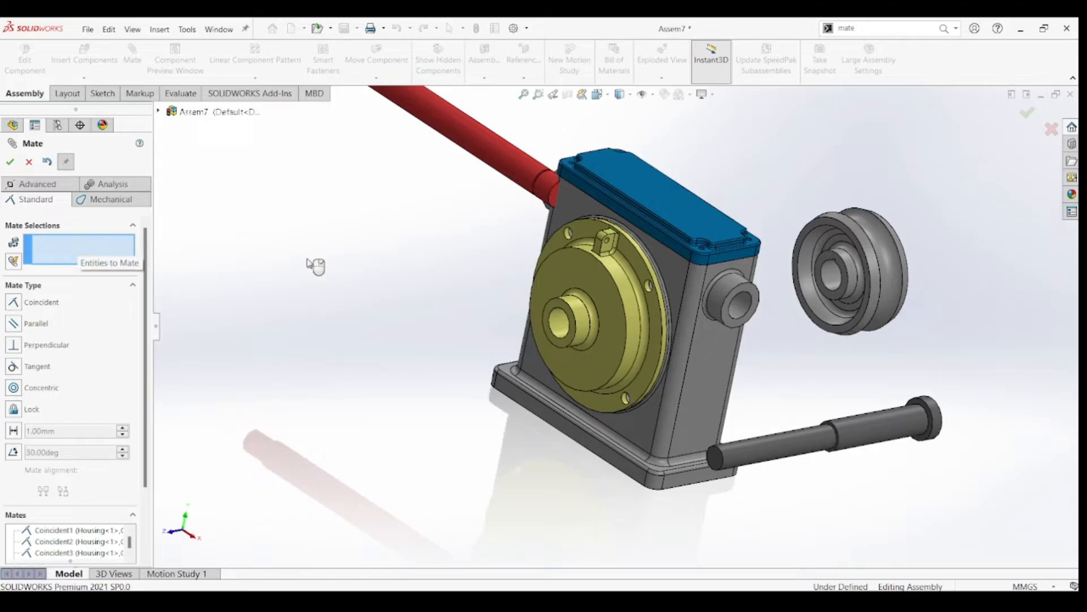
middle_click(527, 336)
mouse_move(526, 336)
middle_mouse_down()
mouse_move(385, 323)
mouse_move(542, 344)
middle_mouse_up()
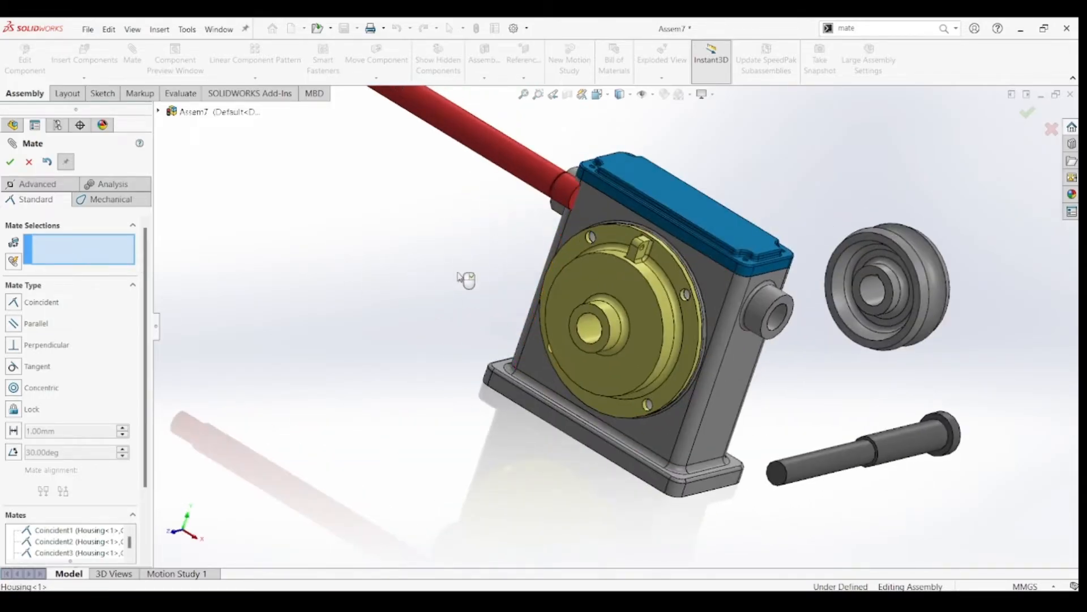
Step: Finish mating and place a second copy of Cover_Pl&Lug beside the housing
left_click(11, 163)
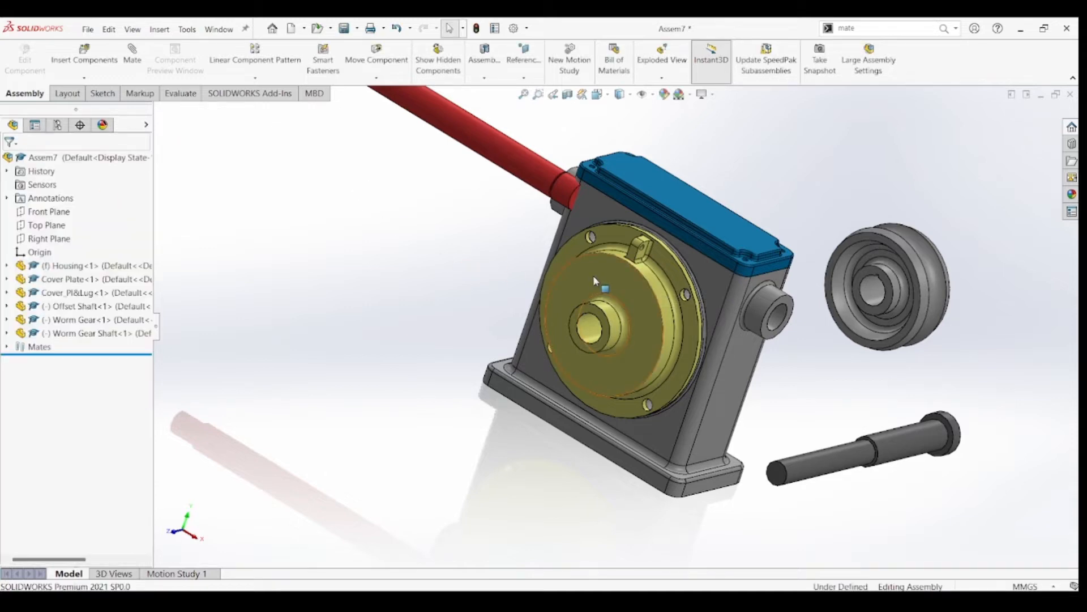
left_click_drag(593, 275, 353, 407)
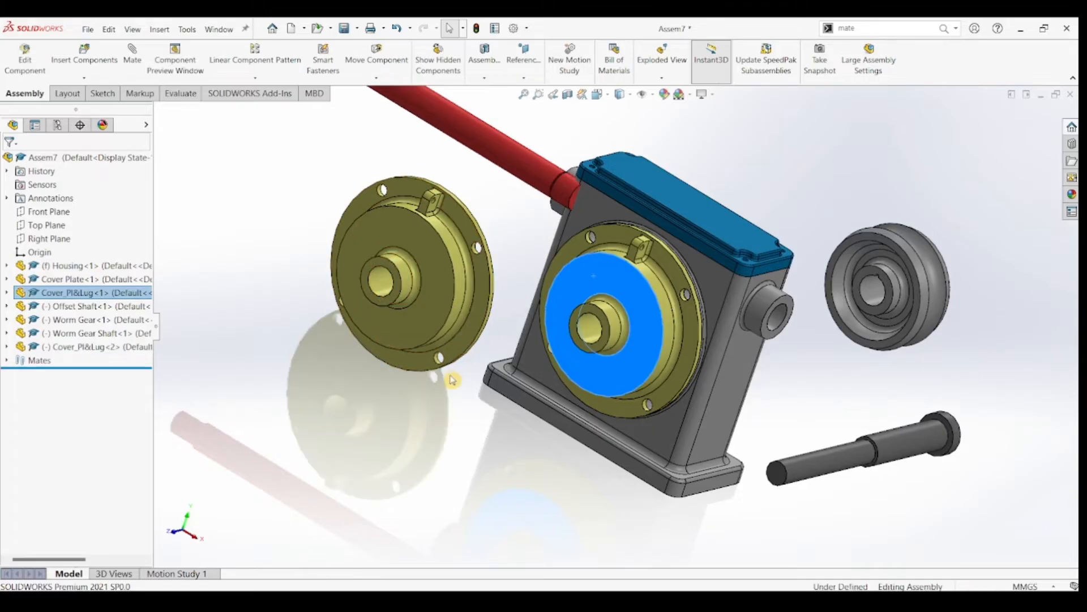
Step: Mate the second cover's flange hole edge coincident with an upper hole edge on the housing's rear face, flipping the alignment so the lug side faces outward
middle_click_drag(451, 380, 310, 408)
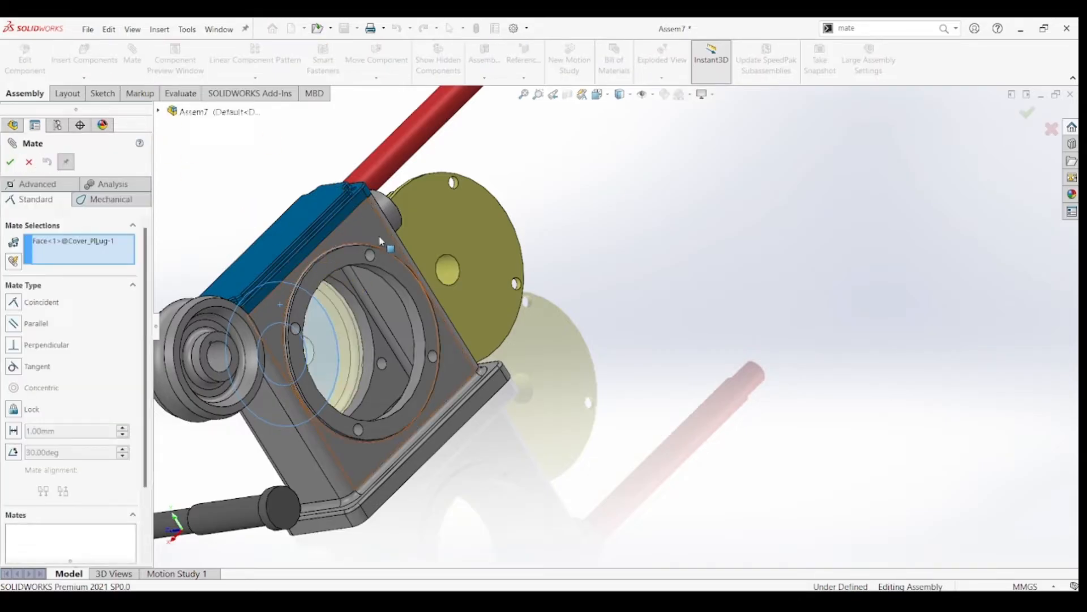
left_click(107, 243)
key("Delete")
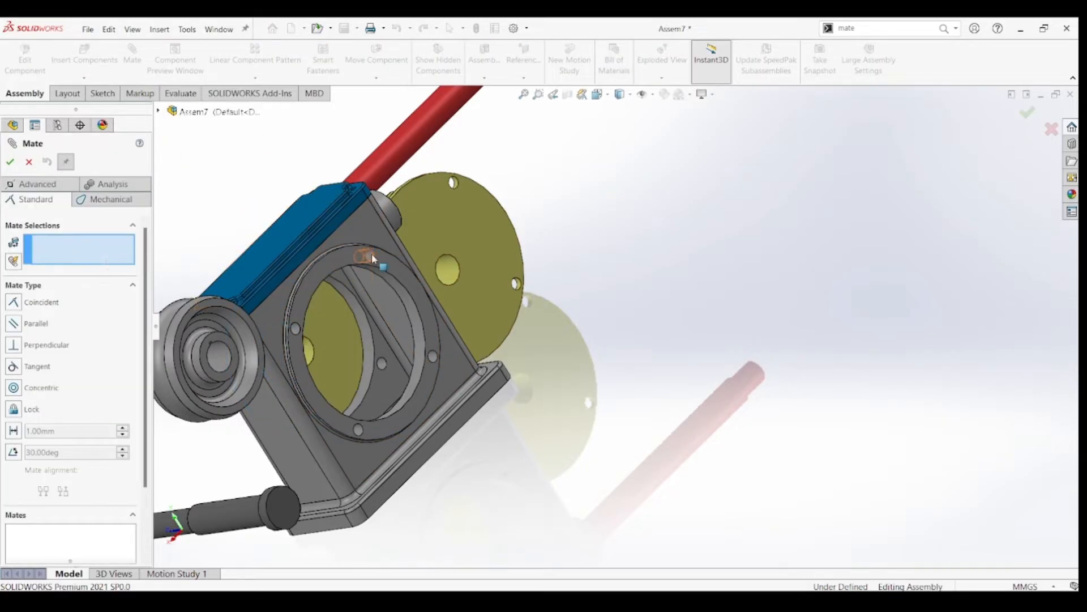
left_click(371, 256)
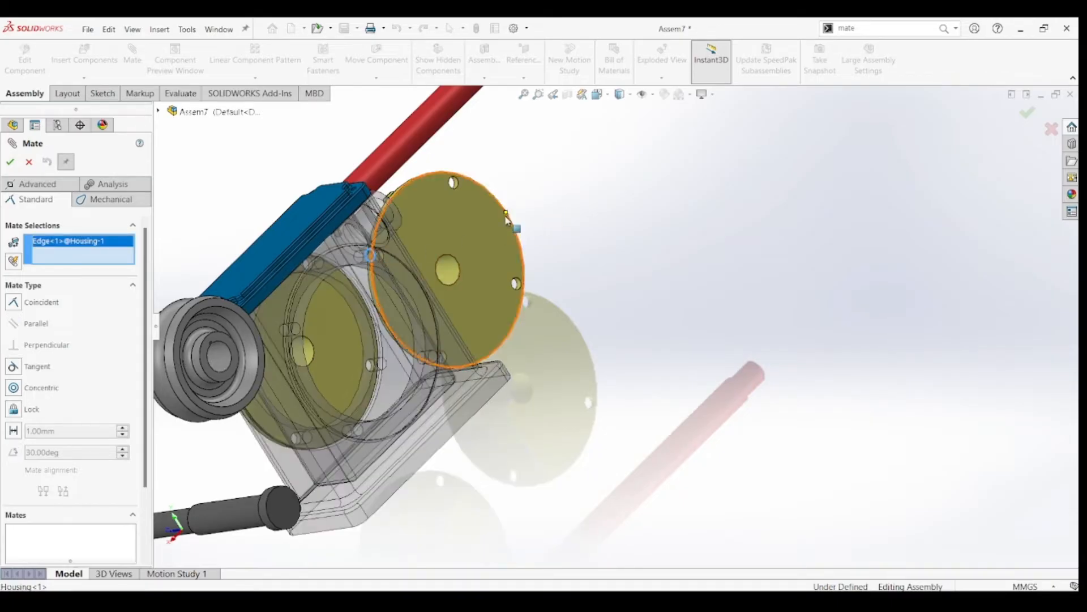
middle_click_drag(531, 214, 504, 249)
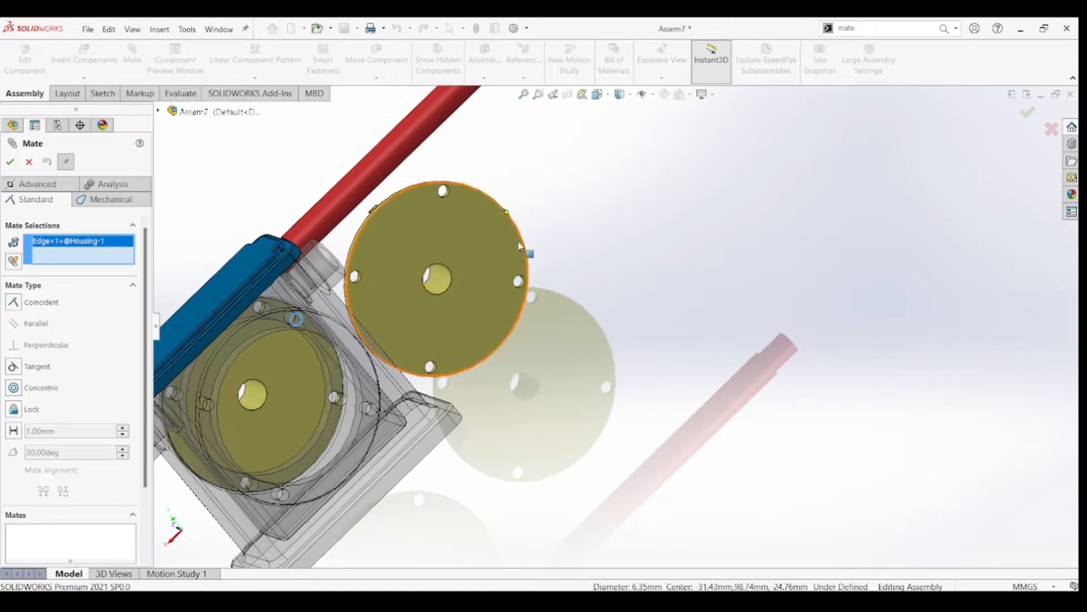
left_click(357, 277)
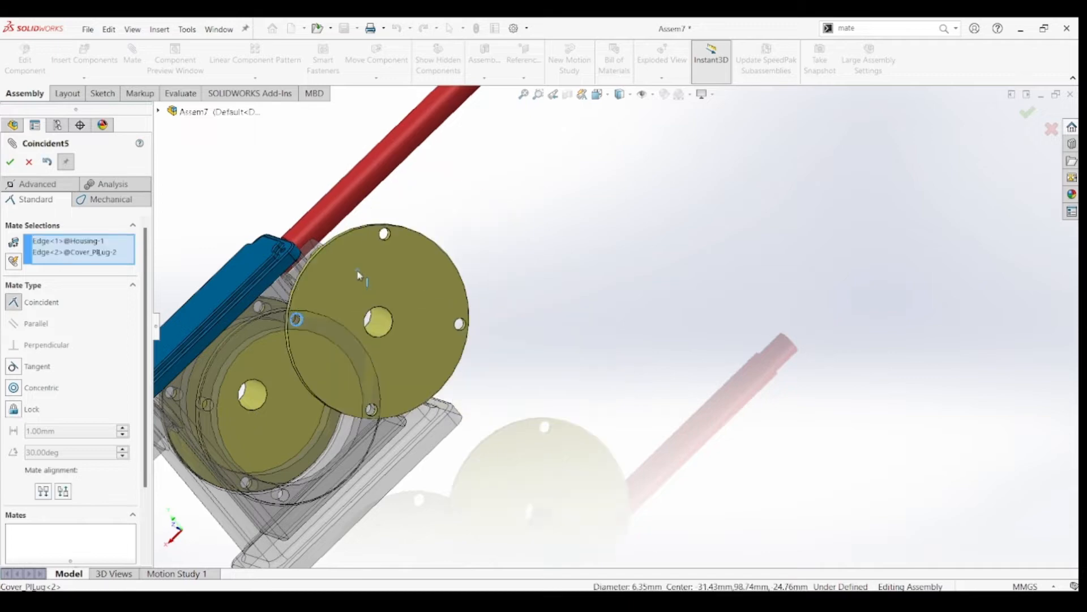
scroll(357, 346, "up", 5)
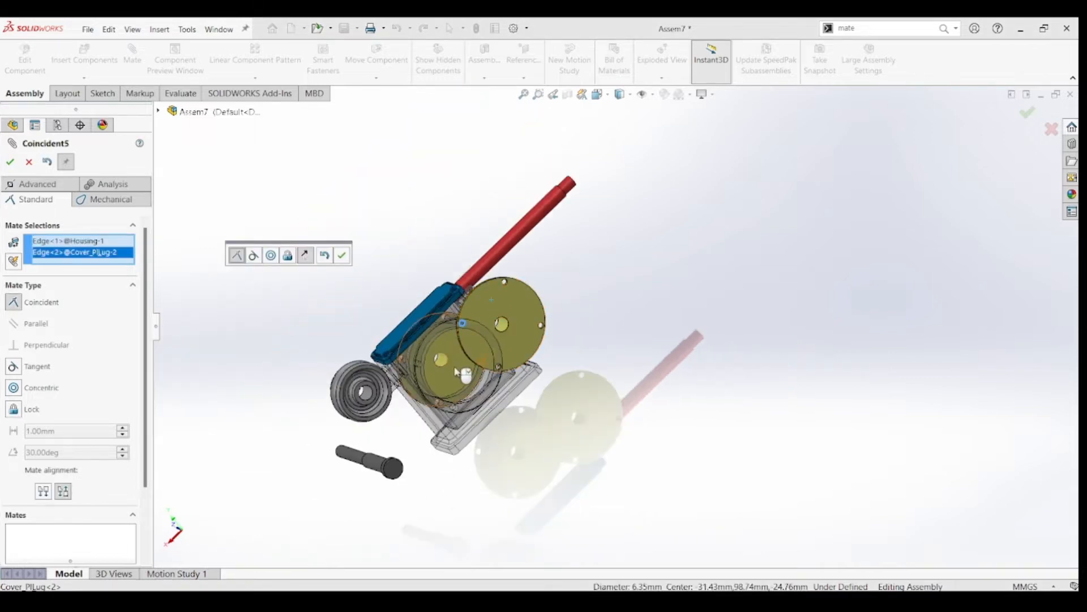
scroll(465, 339, "down", 3)
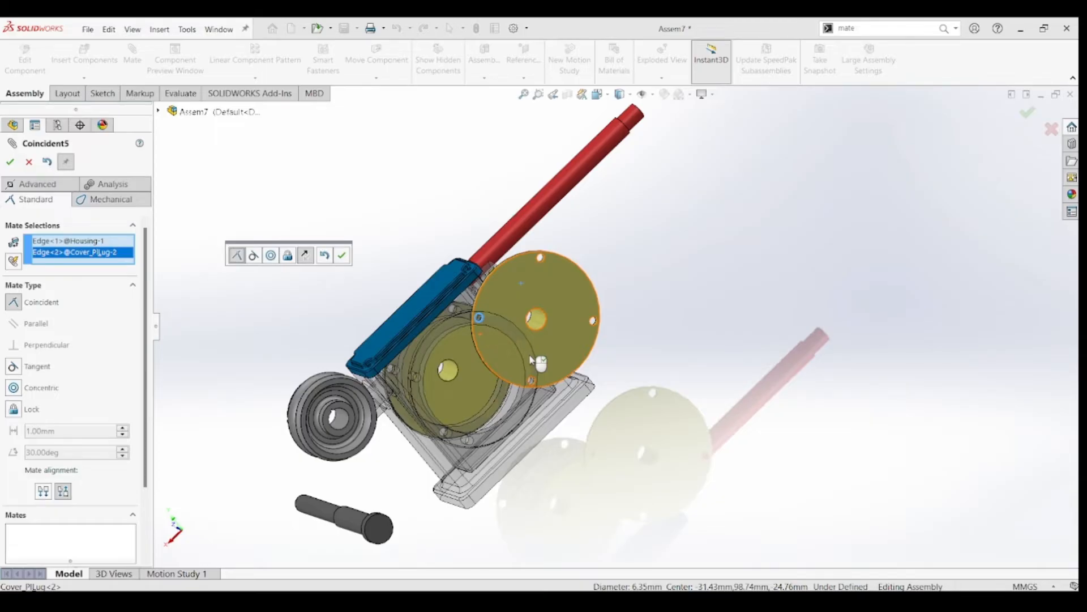
left_click(43, 491)
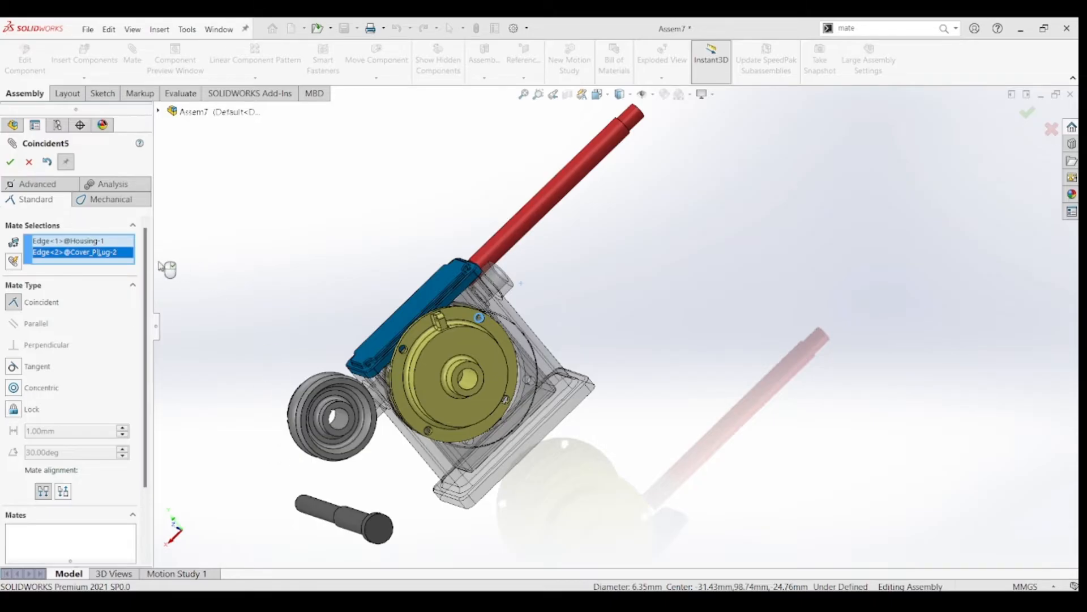
left_click(10, 162)
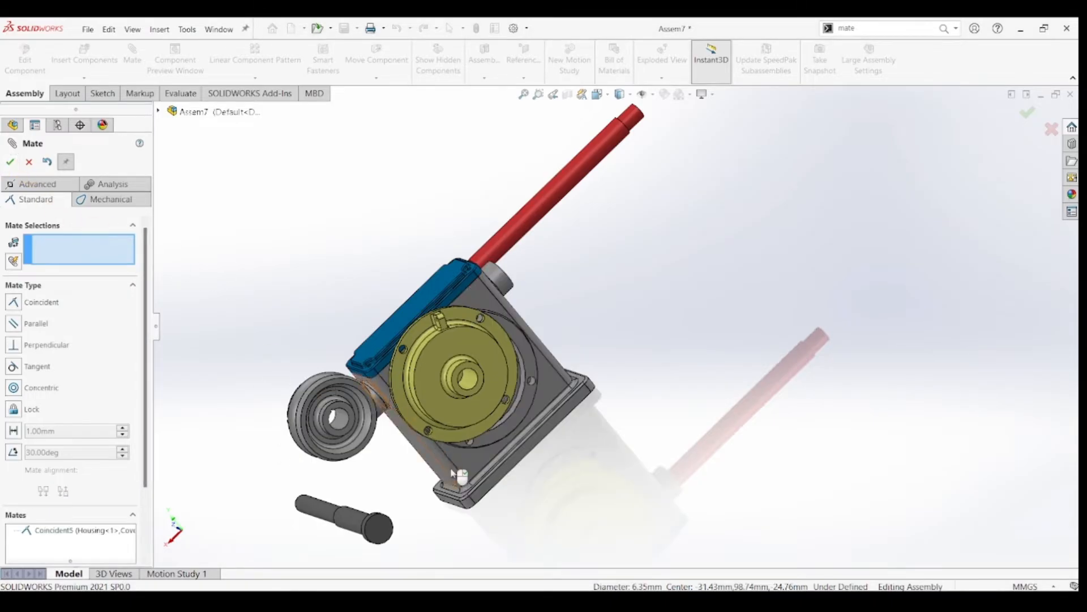
Step: Swing the second cover aside and add a coincident mate between its neighbouring hole edge and the other upper hole edge on the housing's rear face
left_click_drag(490, 420, 417, 398)
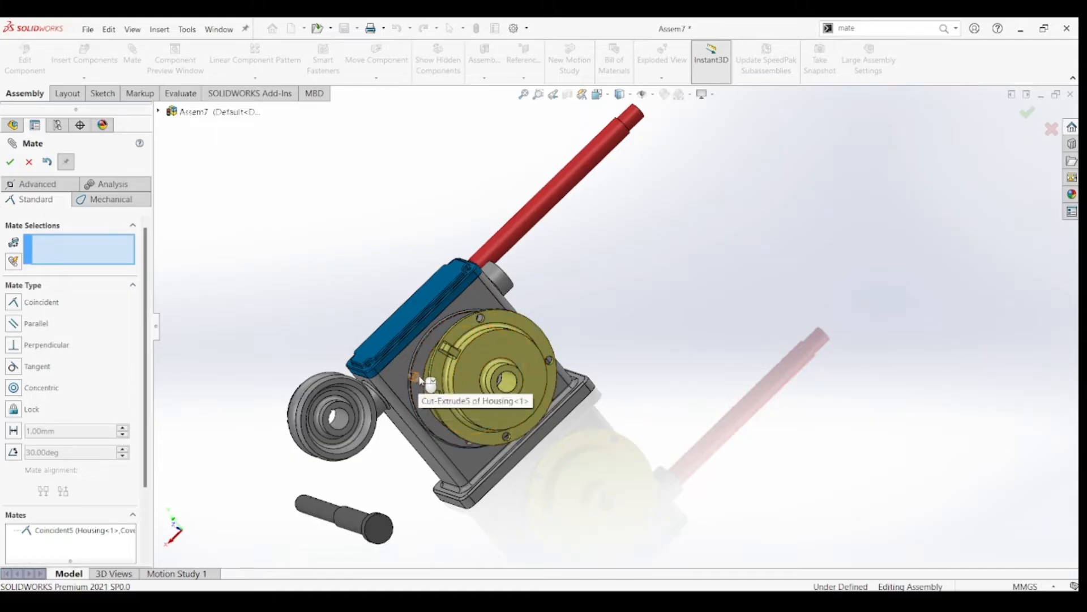
left_click(420, 377)
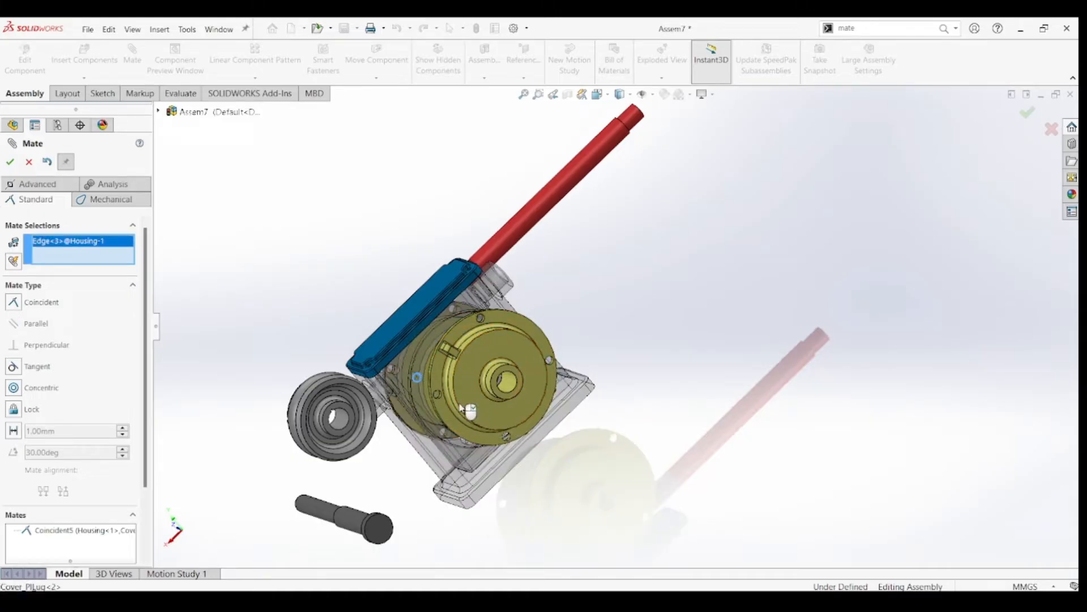
left_click(430, 389)
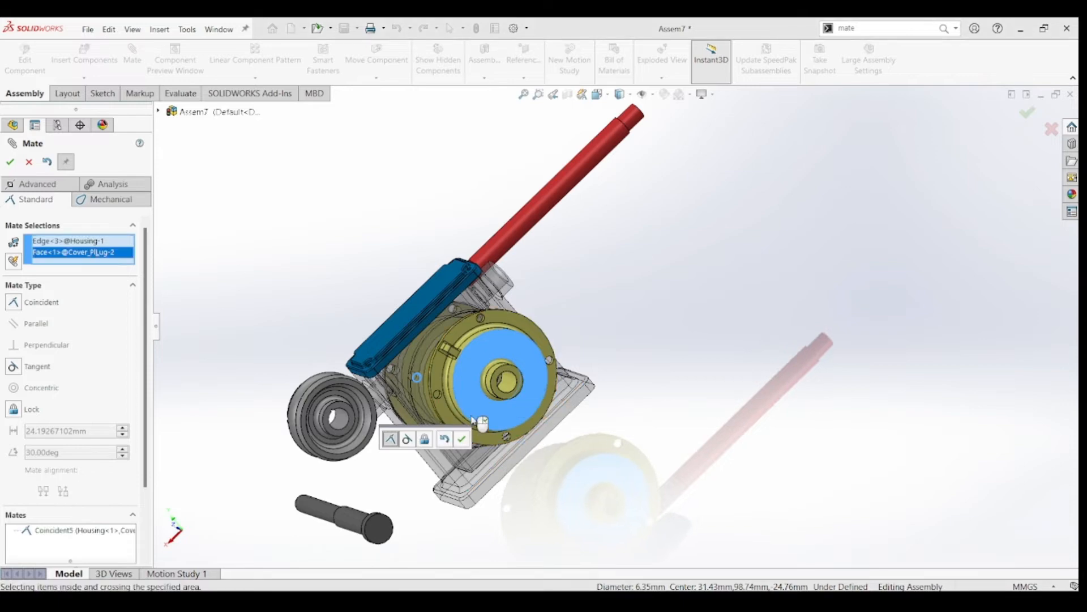
scroll(452, 406, "down", 5)
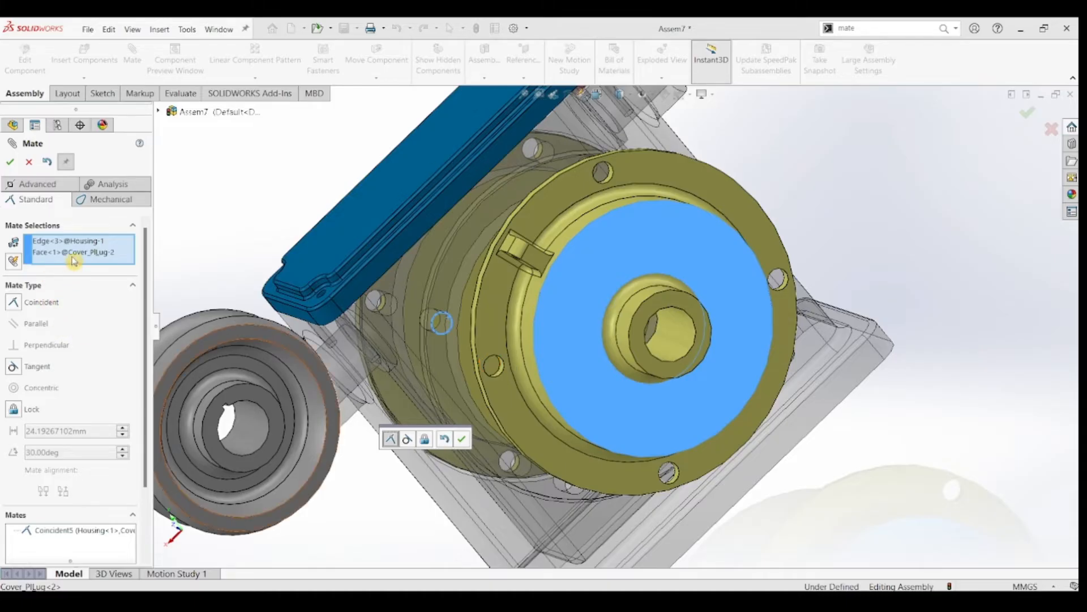
left_click(74, 255)
key("Delete")
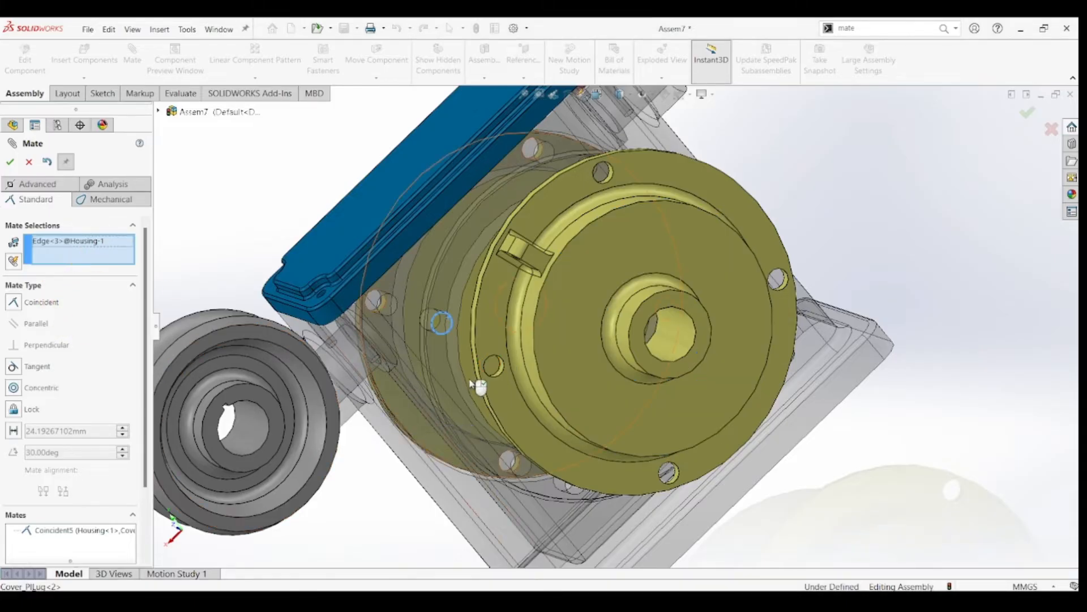
left_click(501, 369)
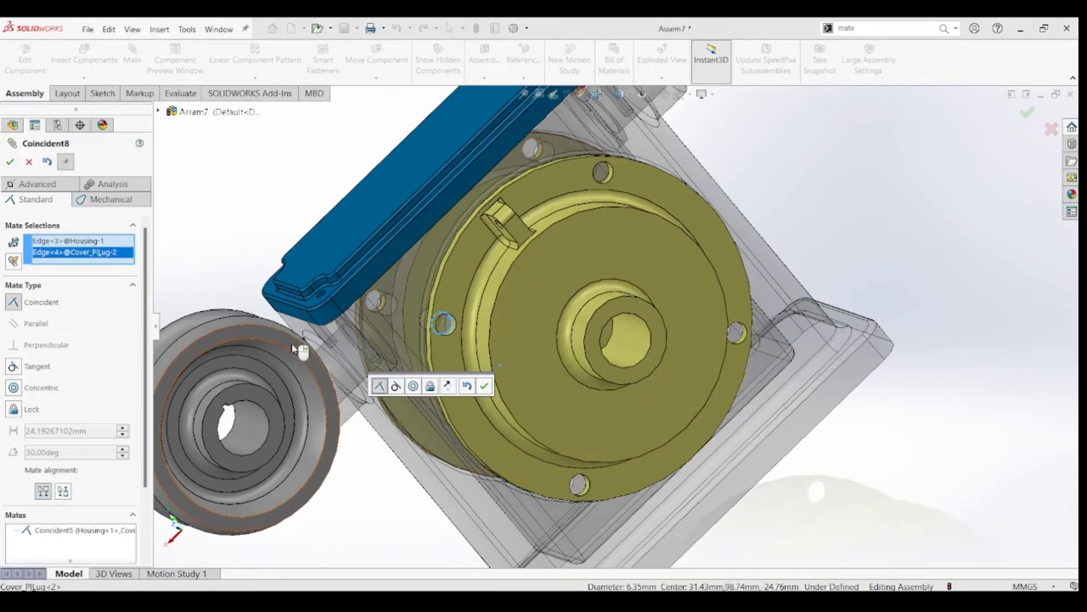
left_click(13, 162)
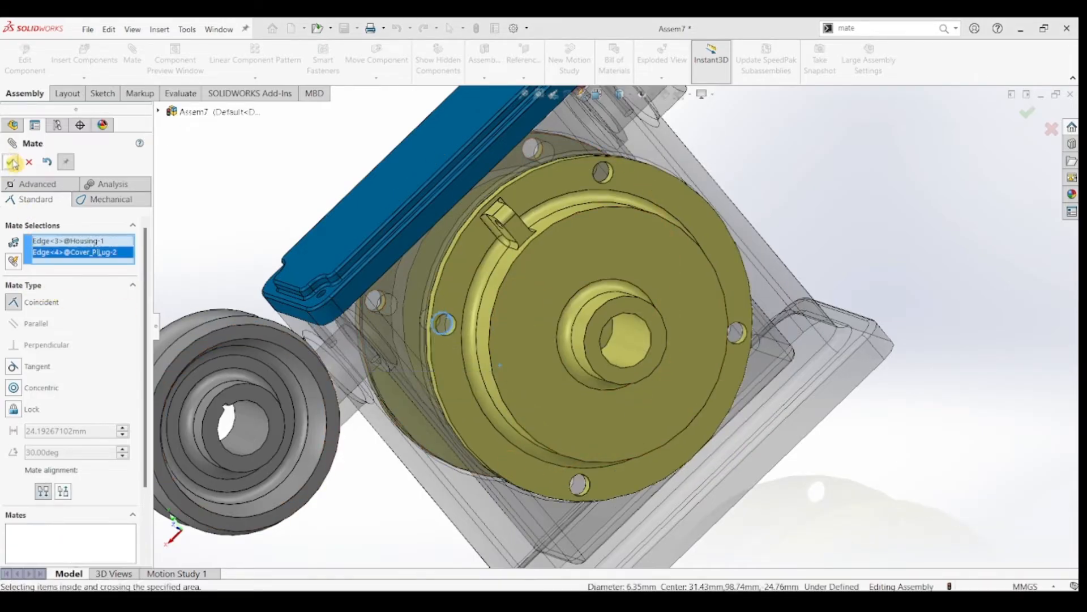
scroll(544, 368, "up", 4)
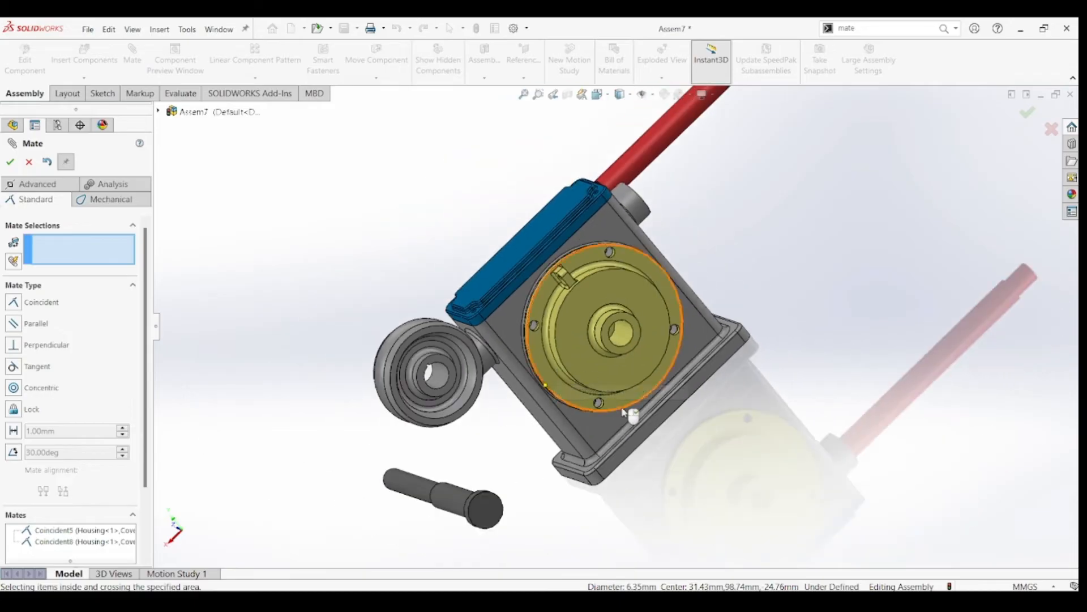
Step: Move the worm gear away from the front of the housing to open space beside it, and finish mating
middle_click_drag(543, 428, 594, 425)
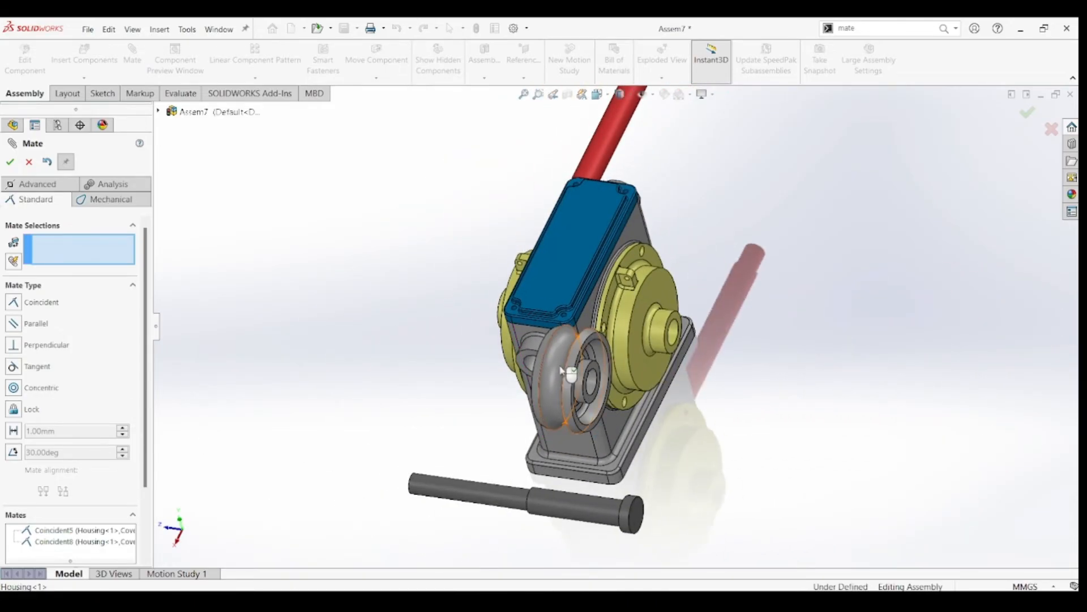
left_click_drag(595, 428, 709, 442)
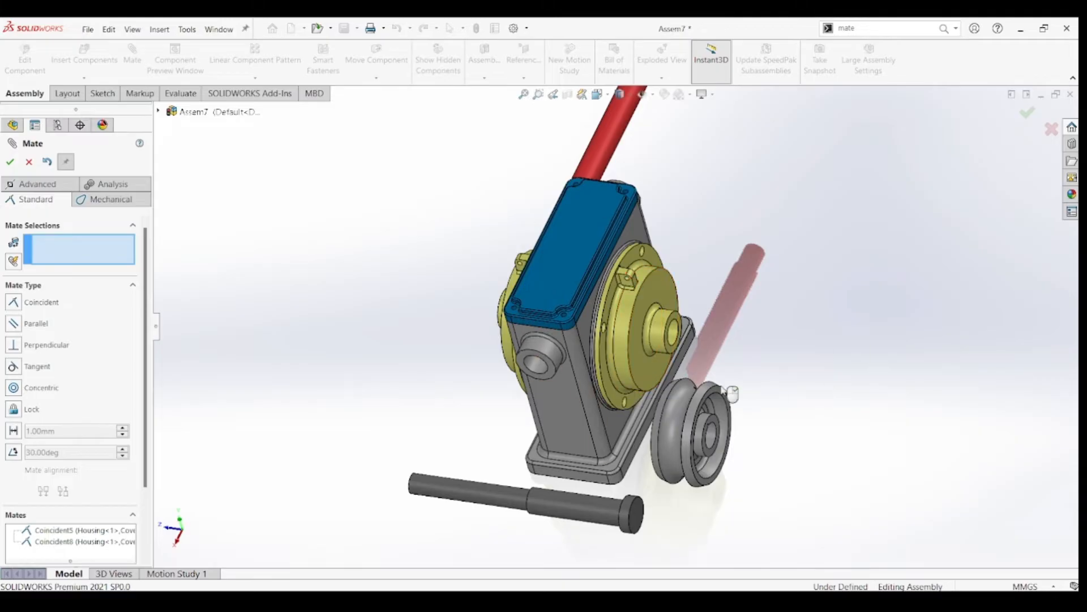
middle_click_drag(572, 467, 736, 375)
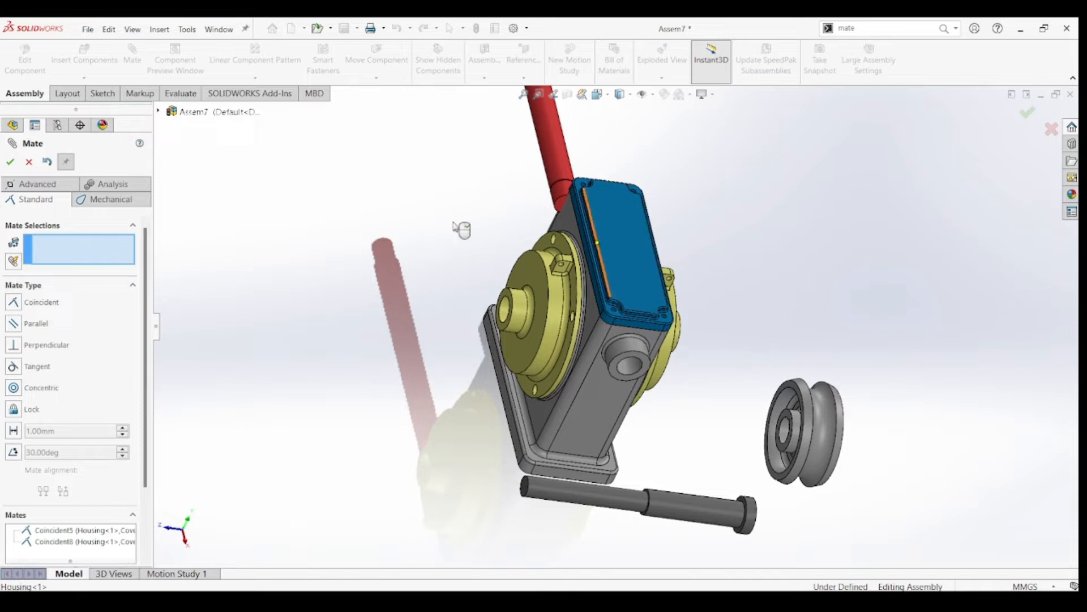
left_click(11, 163)
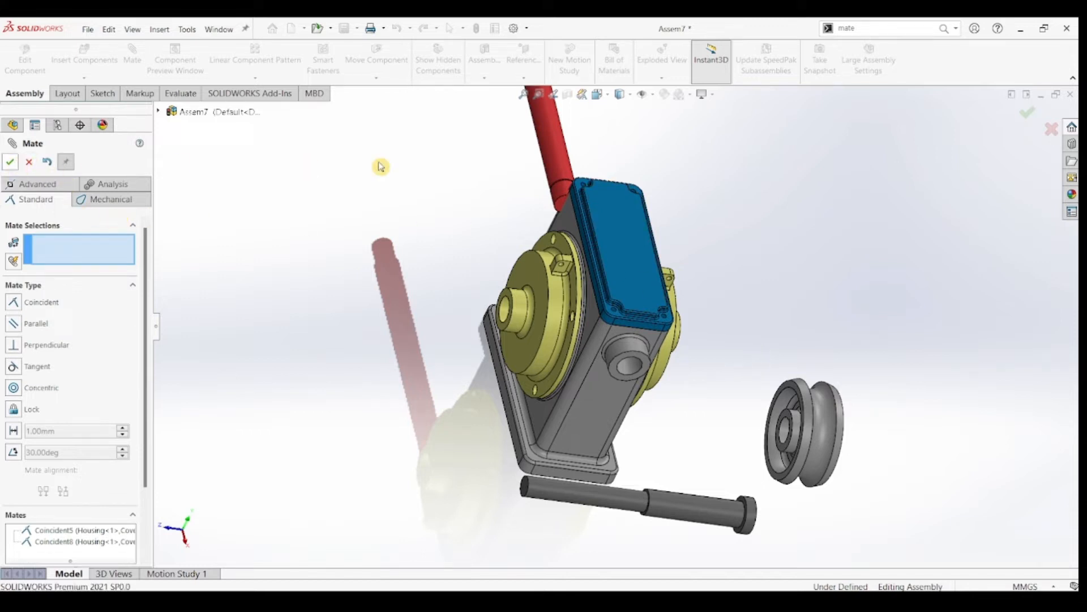
Step: Hide the blue cover plate to expose the inside of the housing
left_click(634, 243)
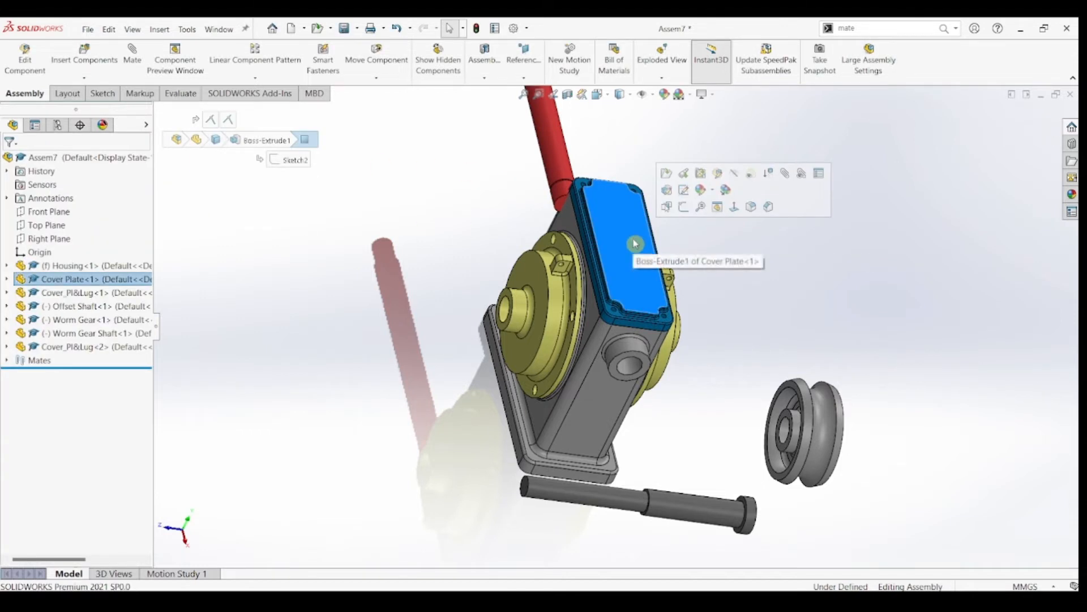
left_click(737, 177)
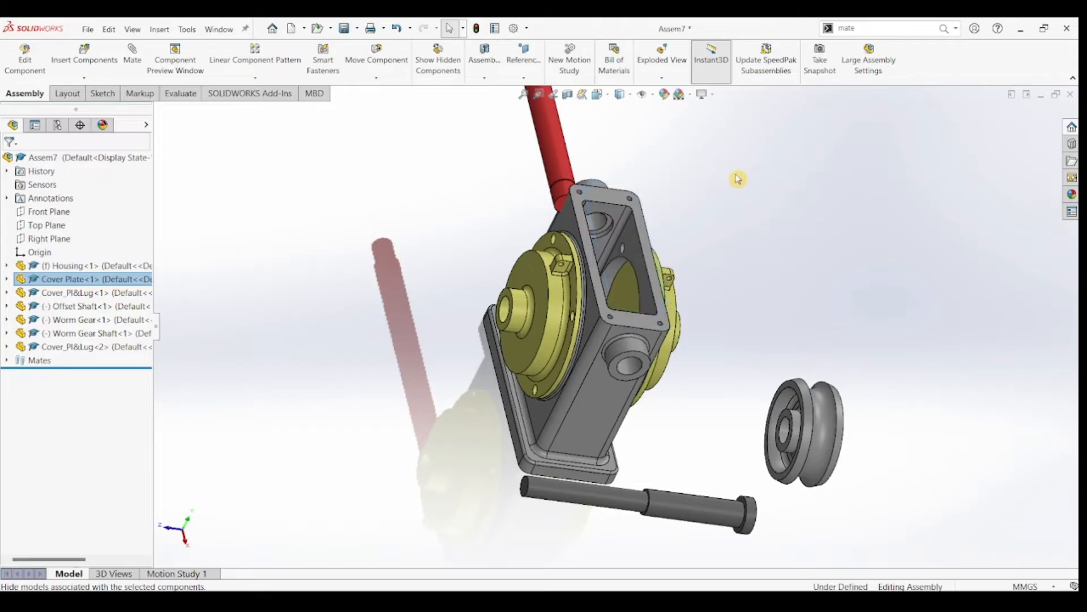
middle_click_drag(699, 242, 686, 284)
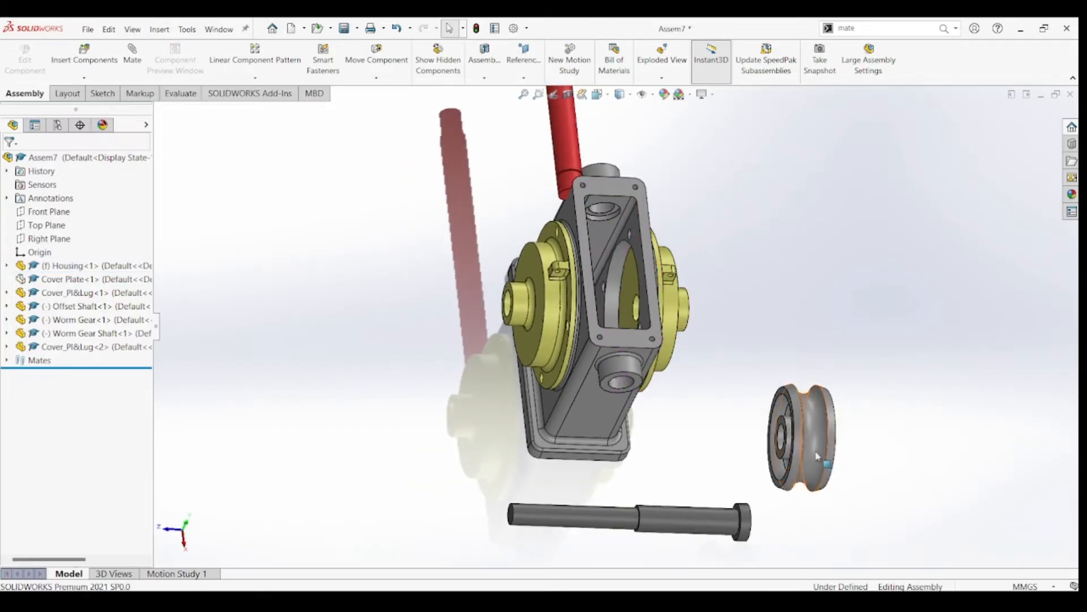
Step: Reposition the worm gear beside the housing and add a concentric mate between its bore and the bore of the first lugged side cover
left_click_drag(786, 434, 806, 374)
left_click(833, 399)
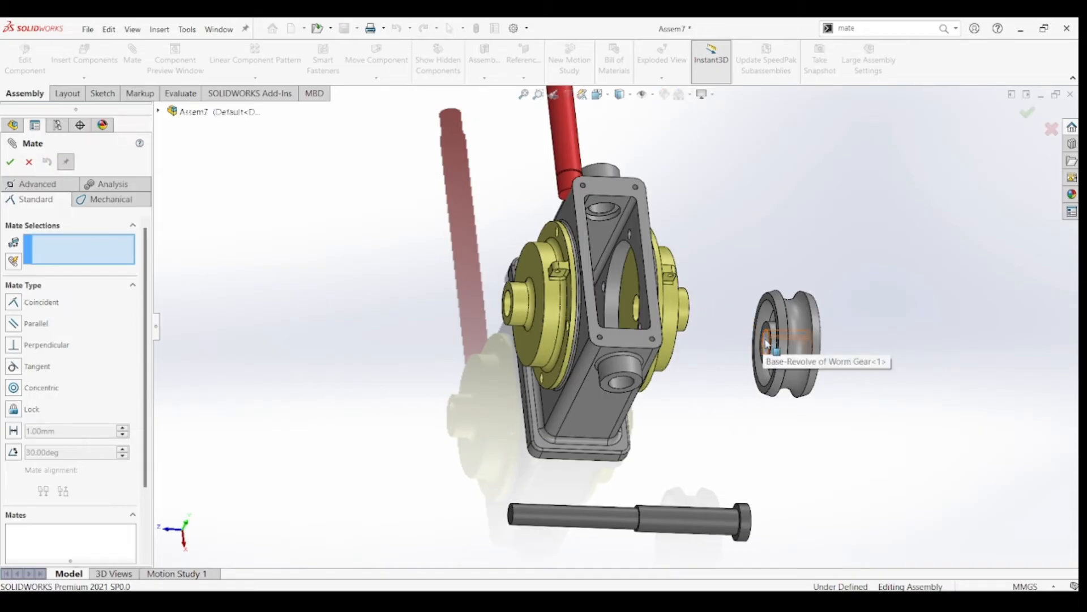
left_click(767, 343)
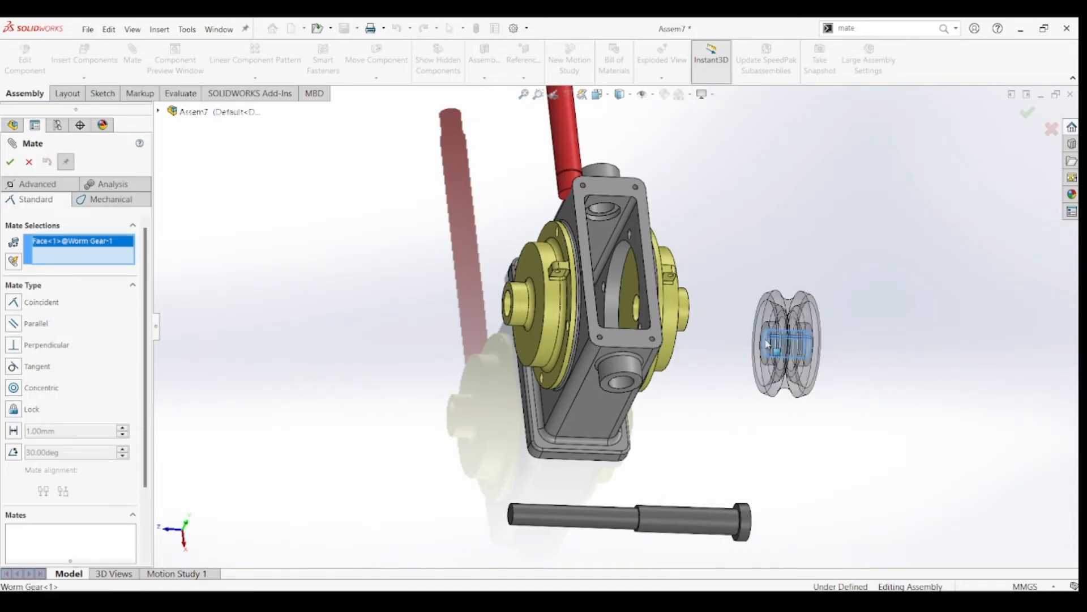
left_click(507, 306)
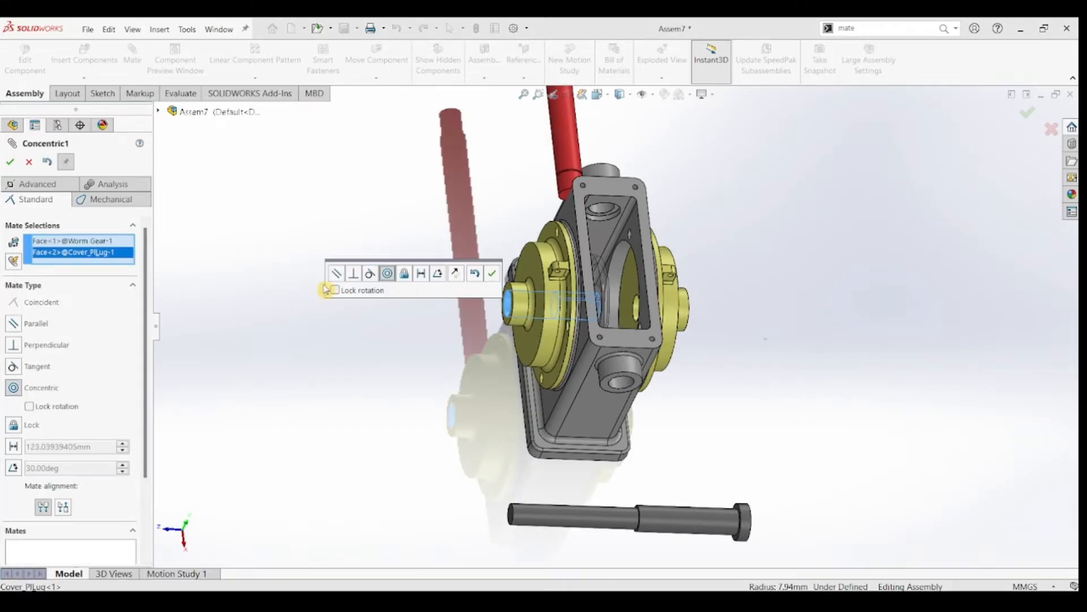
left_click(11, 160)
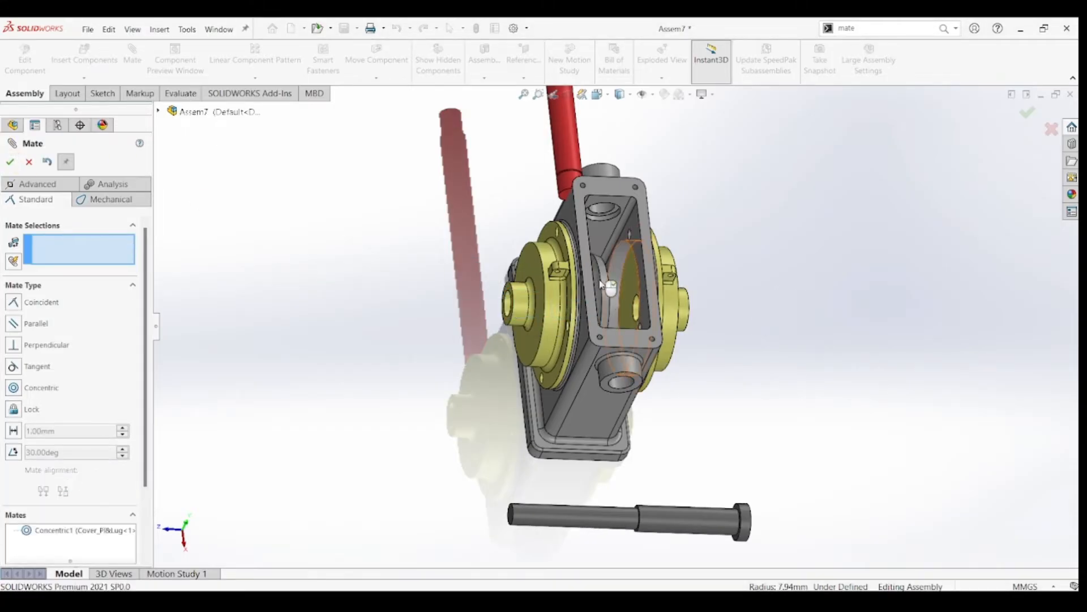
Step: Slide the worm gear out of the housing along its axis and mate its Right plane parallel to the housing's narrow front end face
left_click_drag(601, 286, 810, 286)
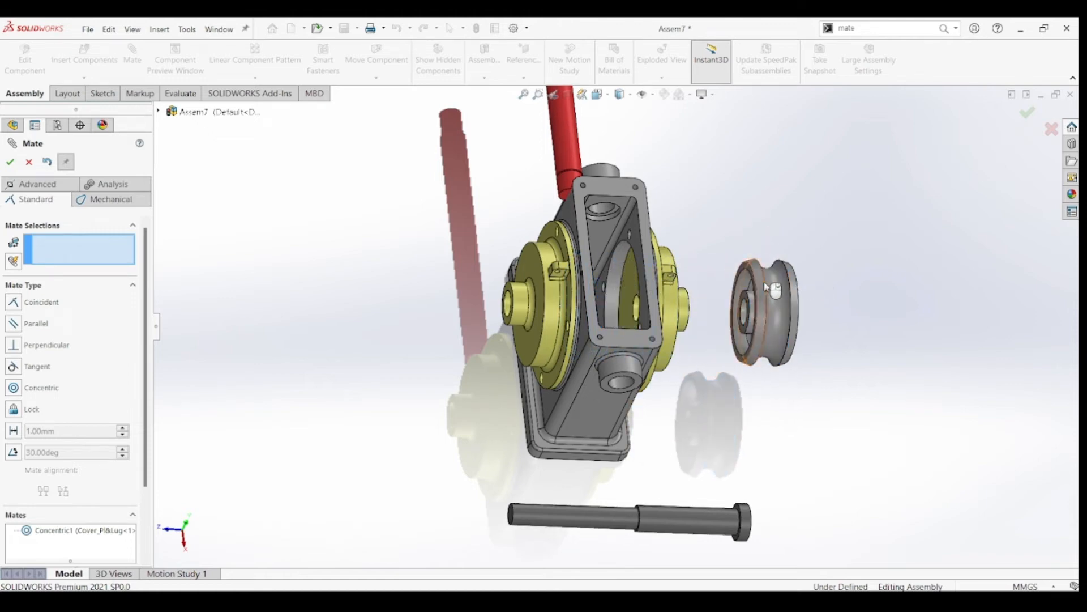
scroll(774, 321, "down", 3)
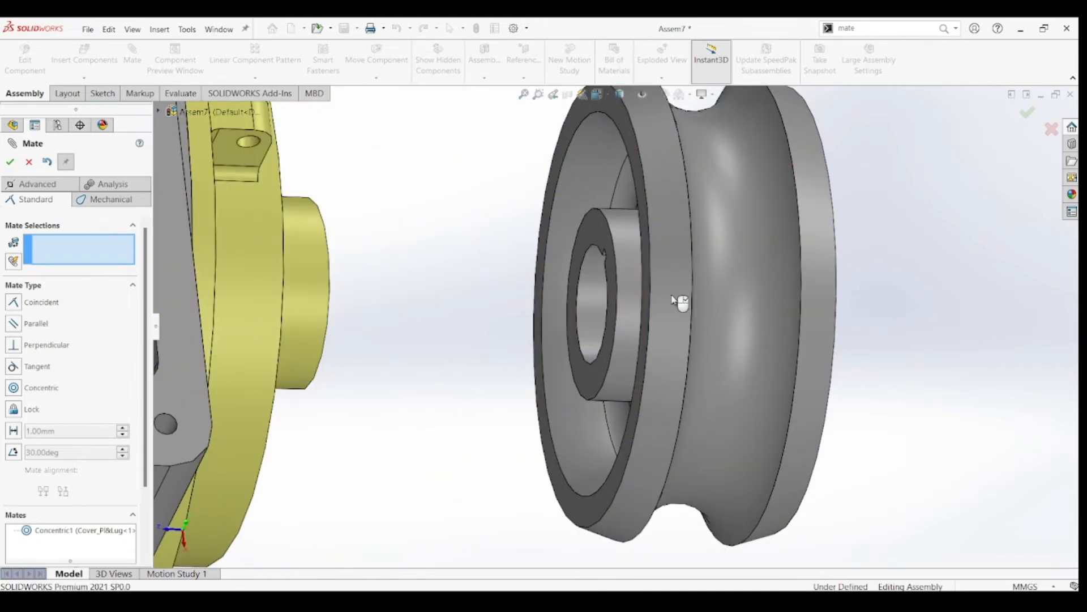
scroll(682, 304, "up", 1)
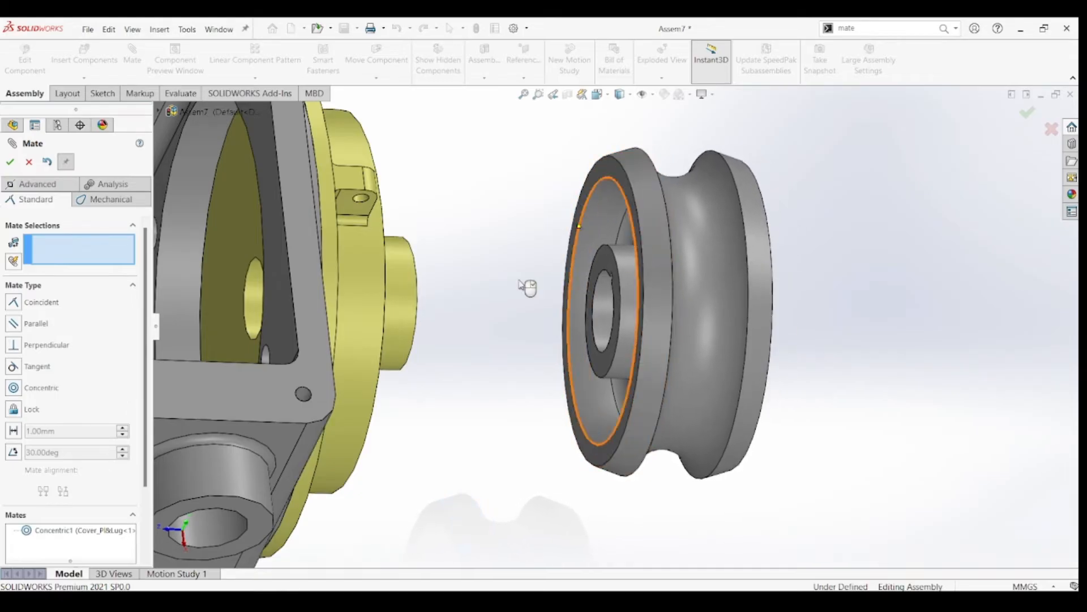
scroll(504, 282, "up", 4)
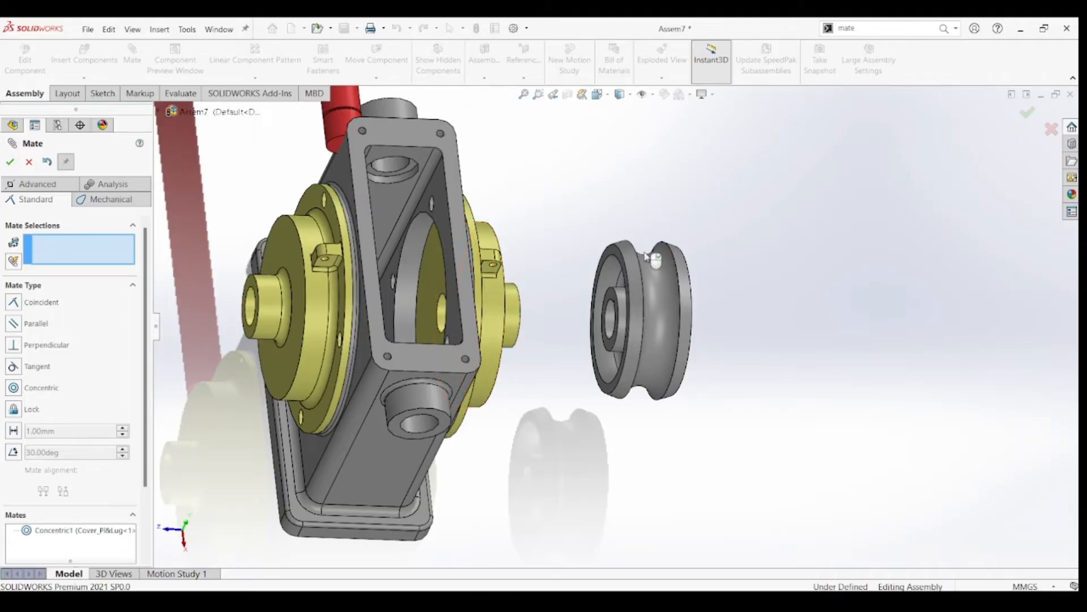
mouse_move(620, 259)
left_mouse_down()
mouse_move(625, 283)
mouse_move(627, 267)
left_mouse_up()
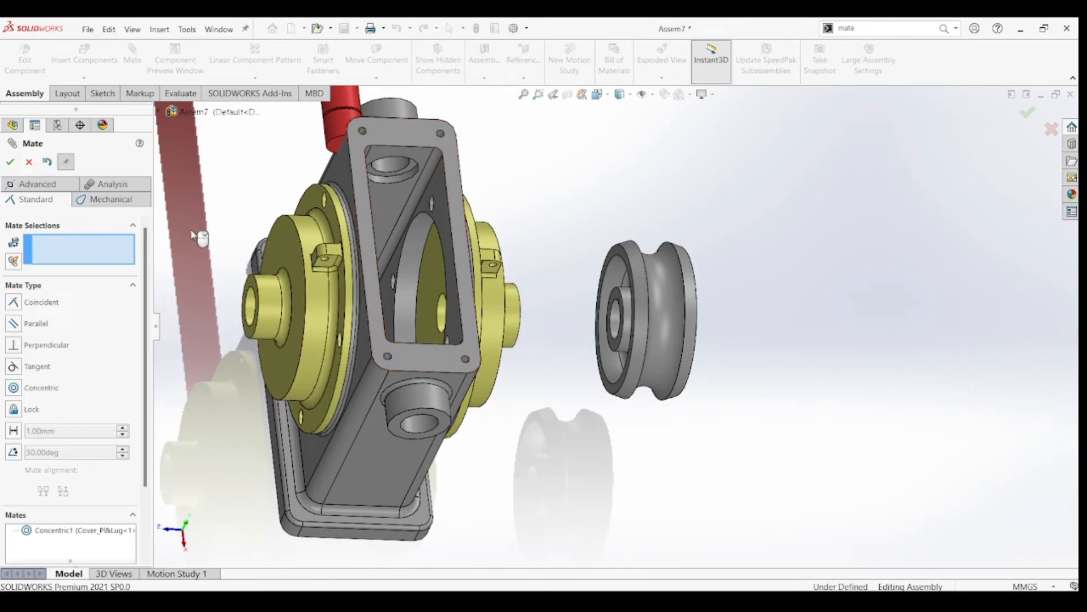
left_click(12, 127)
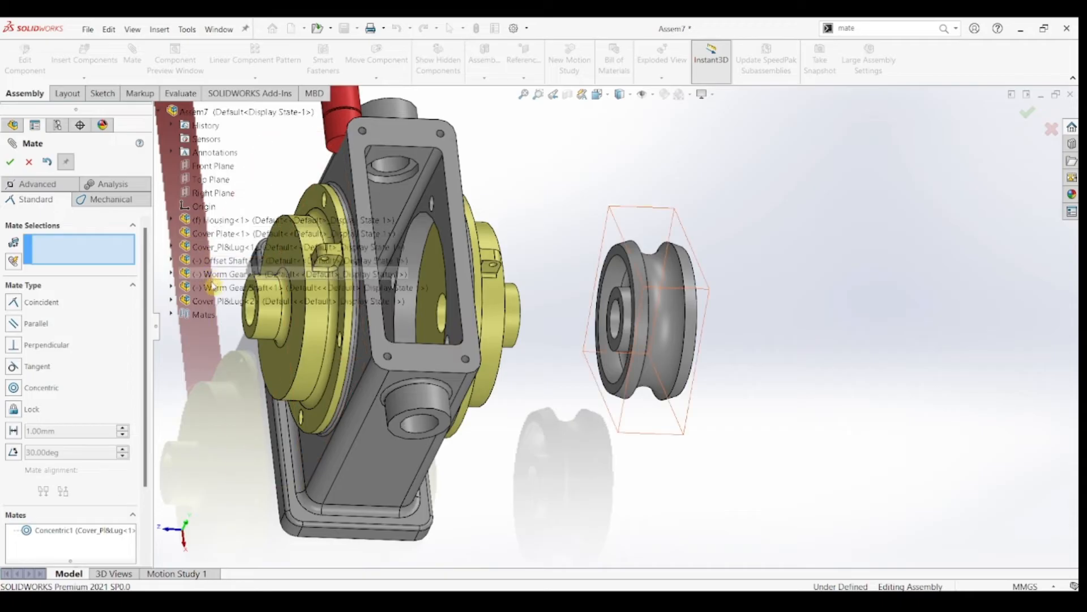
left_click(171, 274)
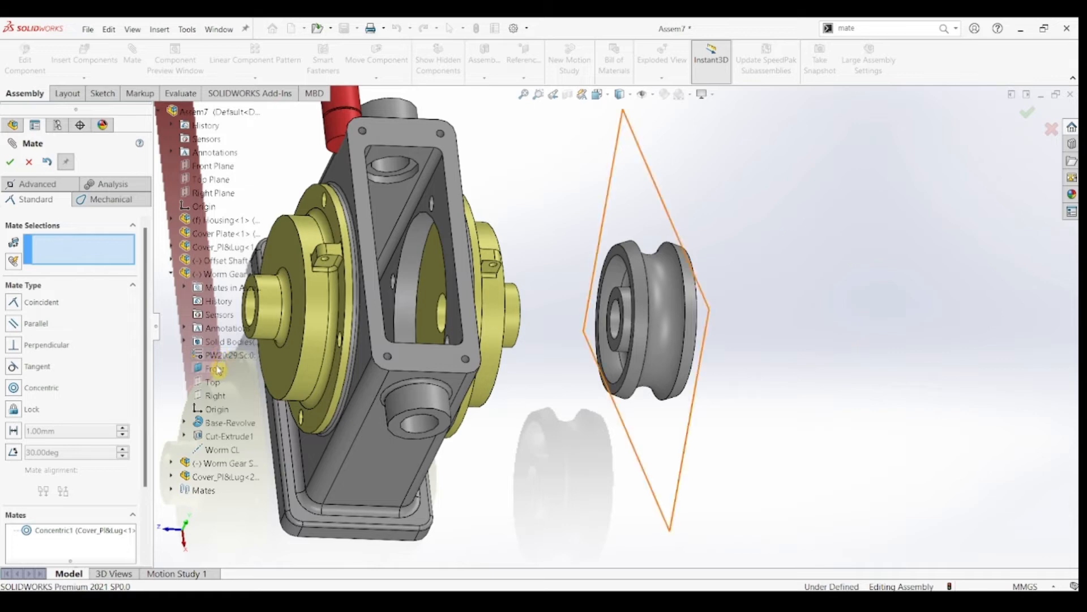
left_click(216, 396)
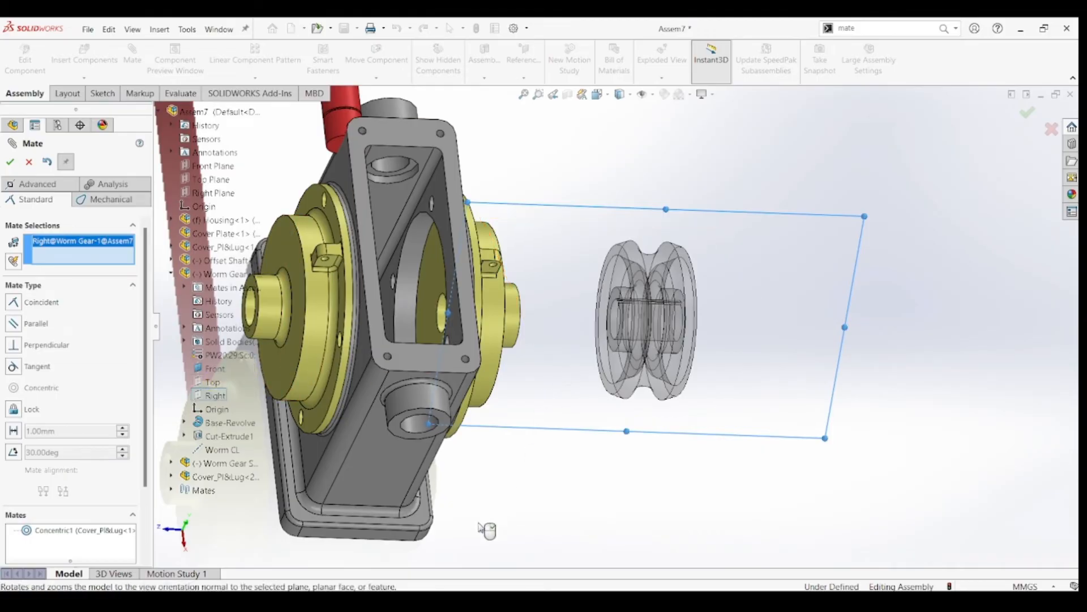
left_click(403, 482)
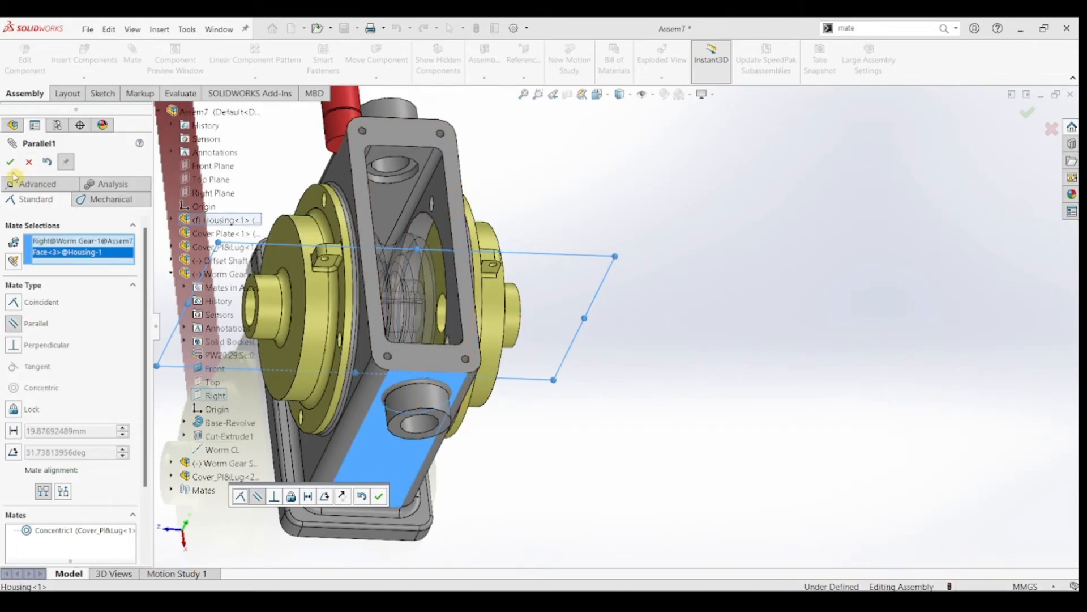
left_click(11, 162)
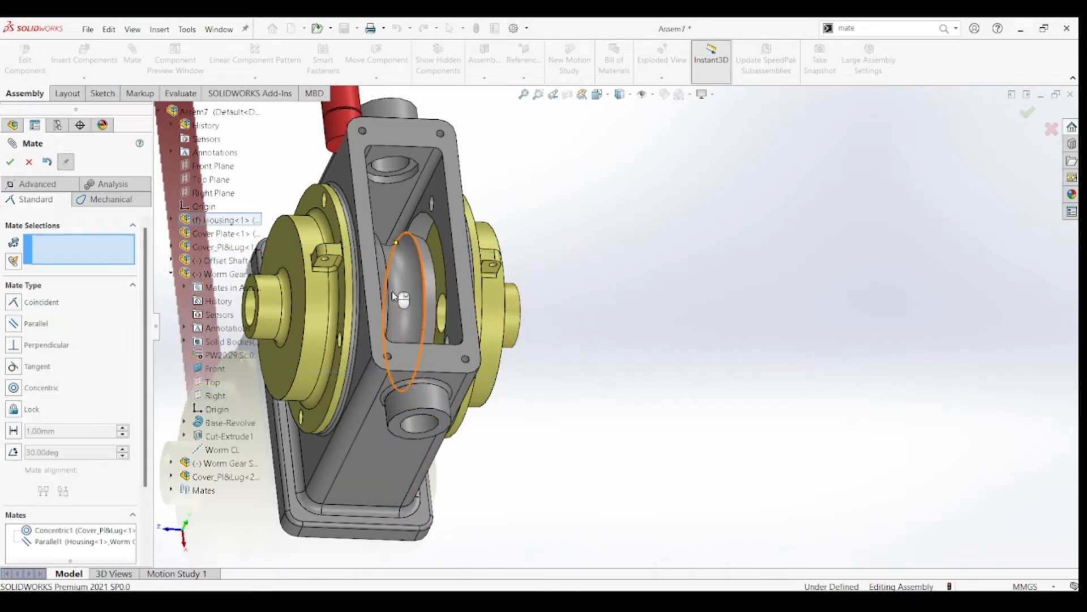
Step: Slide the worm gear back out and set up a centered Width mate with the housing's two inner side walls as width selections
left_click_drag(403, 296, 680, 298)
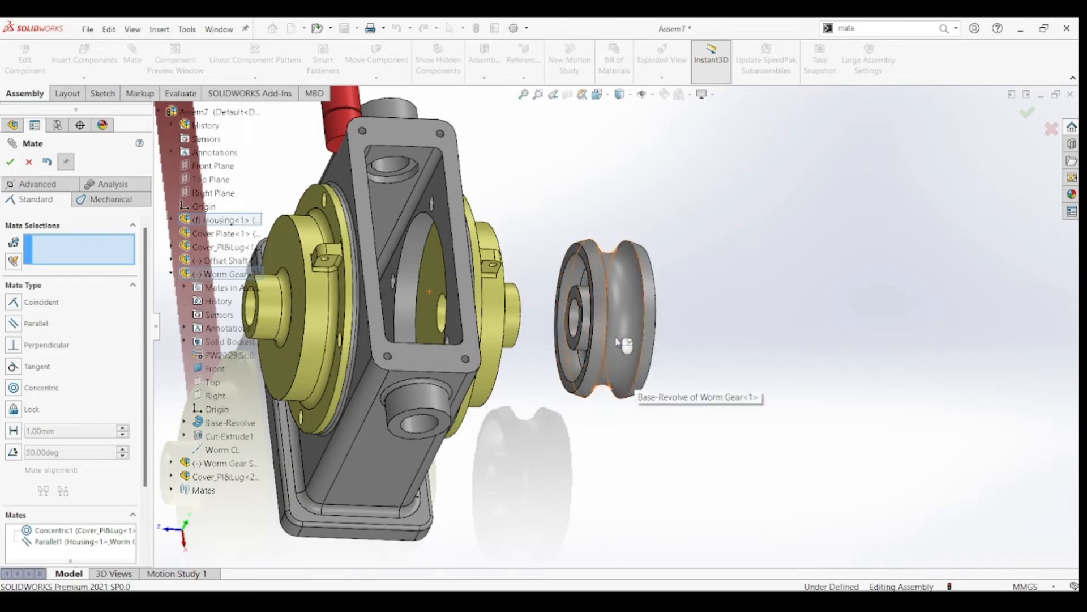
left_click_drag(616, 339, 602, 365)
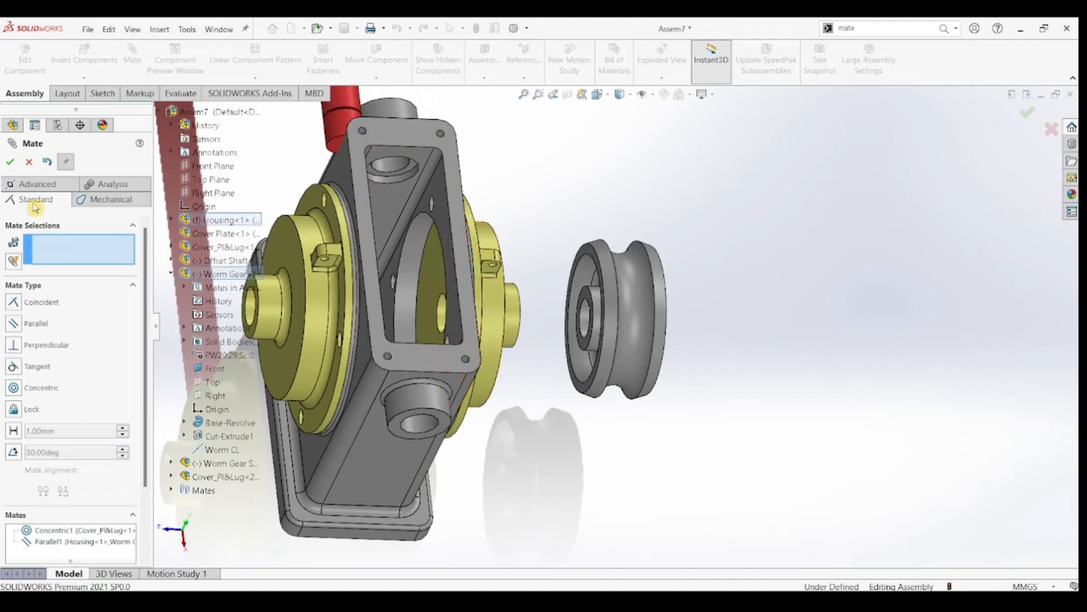
left_click(38, 185)
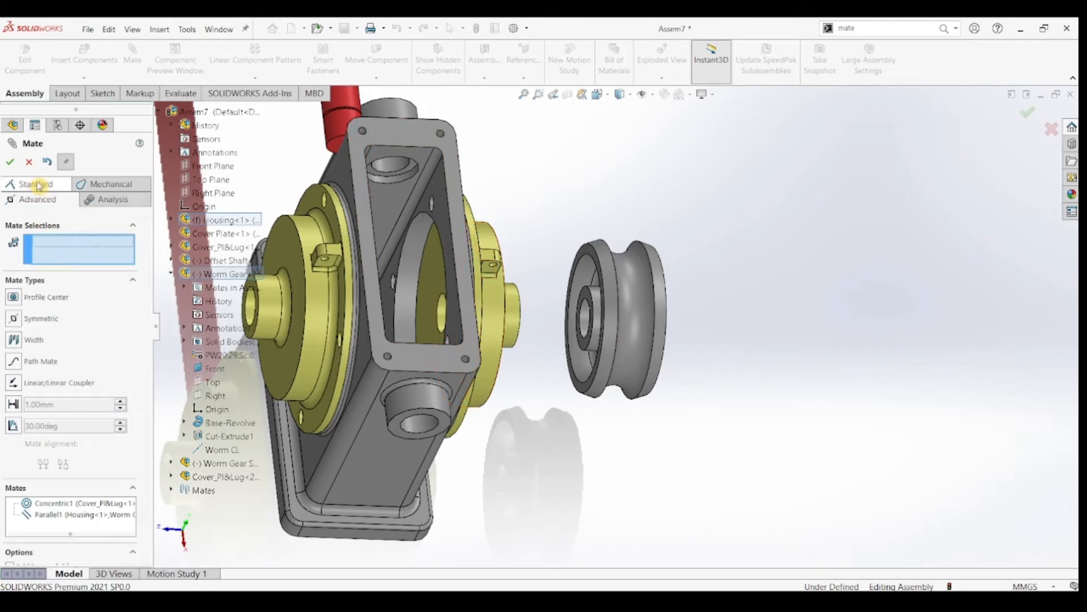
left_click(14, 340)
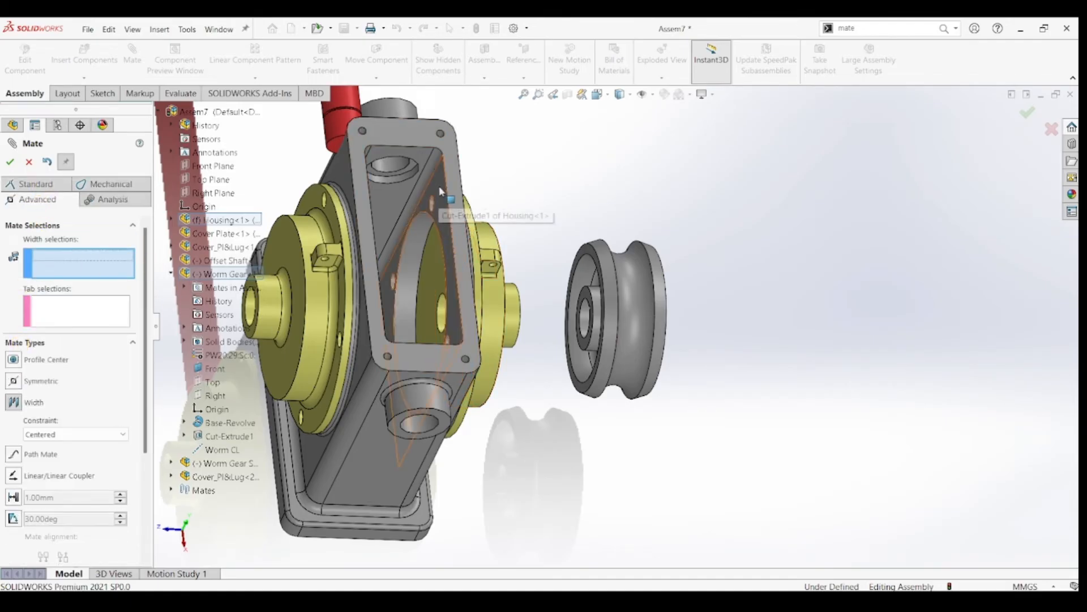
left_click(440, 250)
middle_click_drag(440, 249, 360, 202)
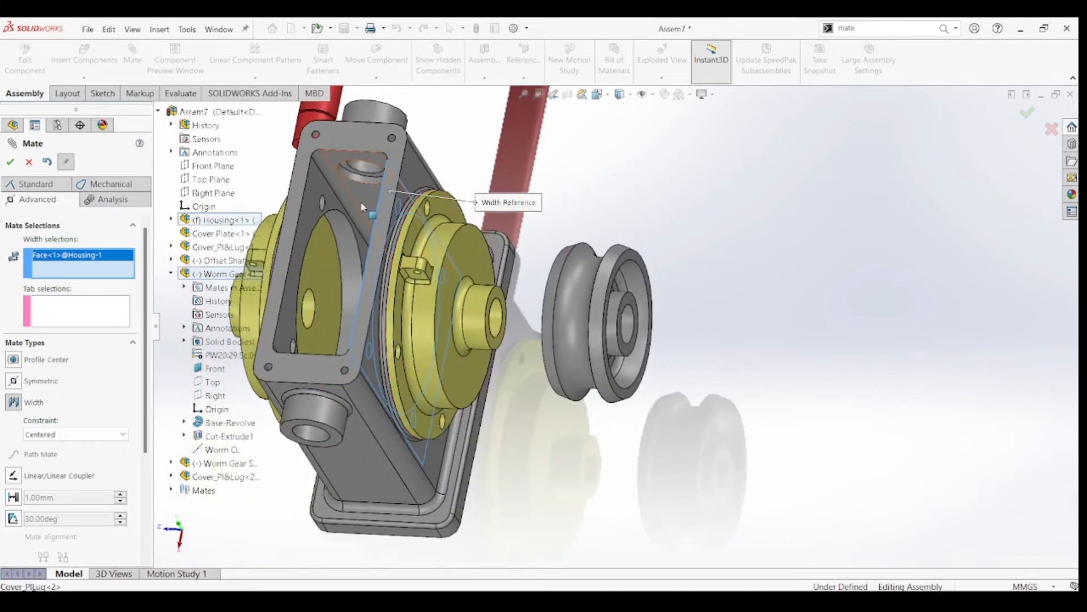
left_click(311, 187)
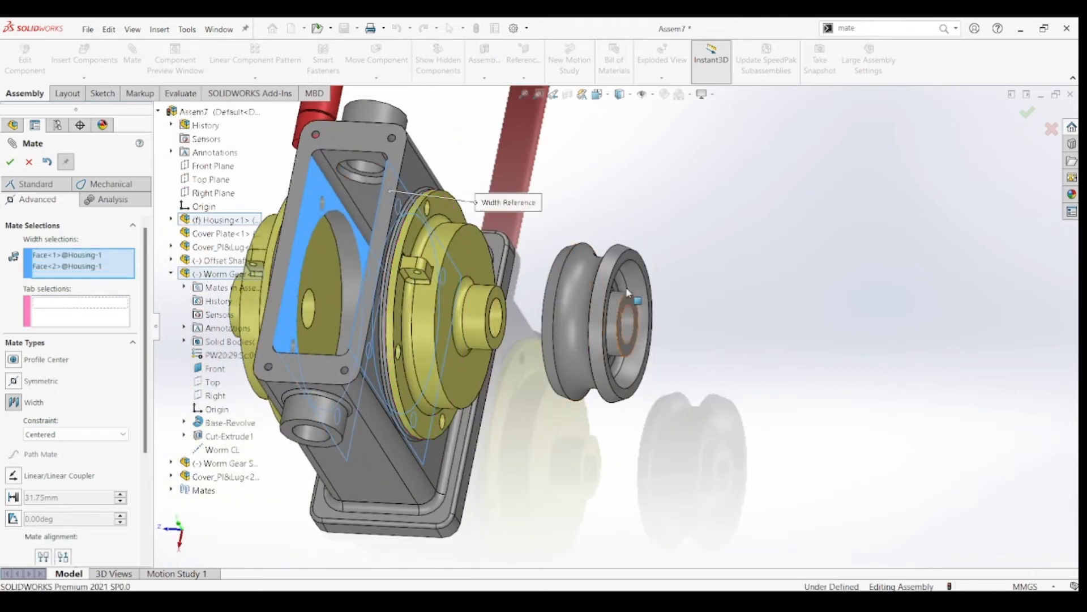
Step: Use the worm gear's two outer rim faces as tab selections, accept the centered Width mate and finish mating
left_click(636, 259)
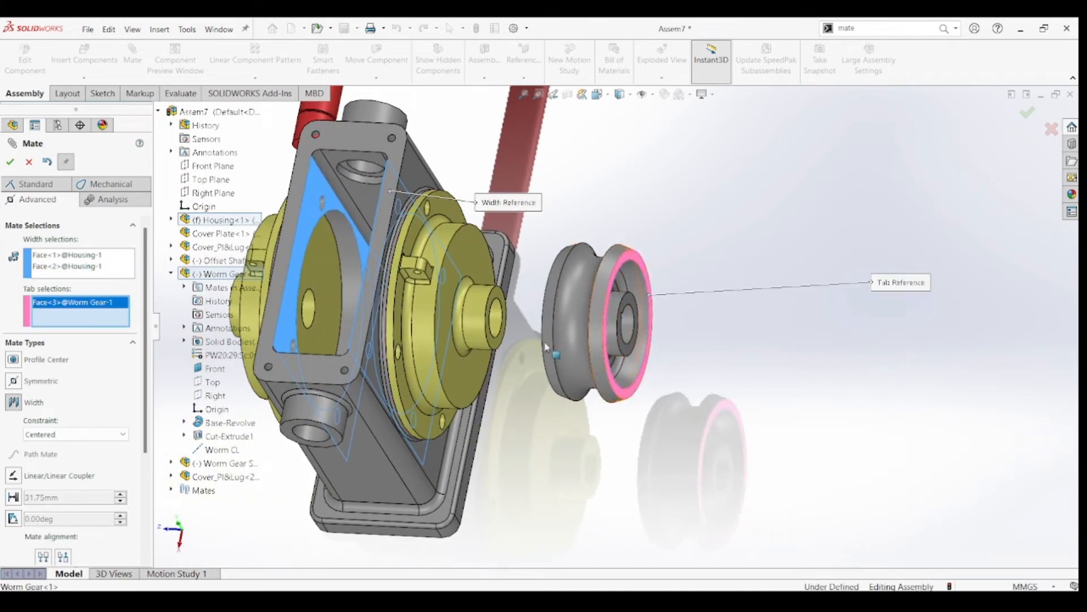
middle_click_drag(547, 351, 605, 340)
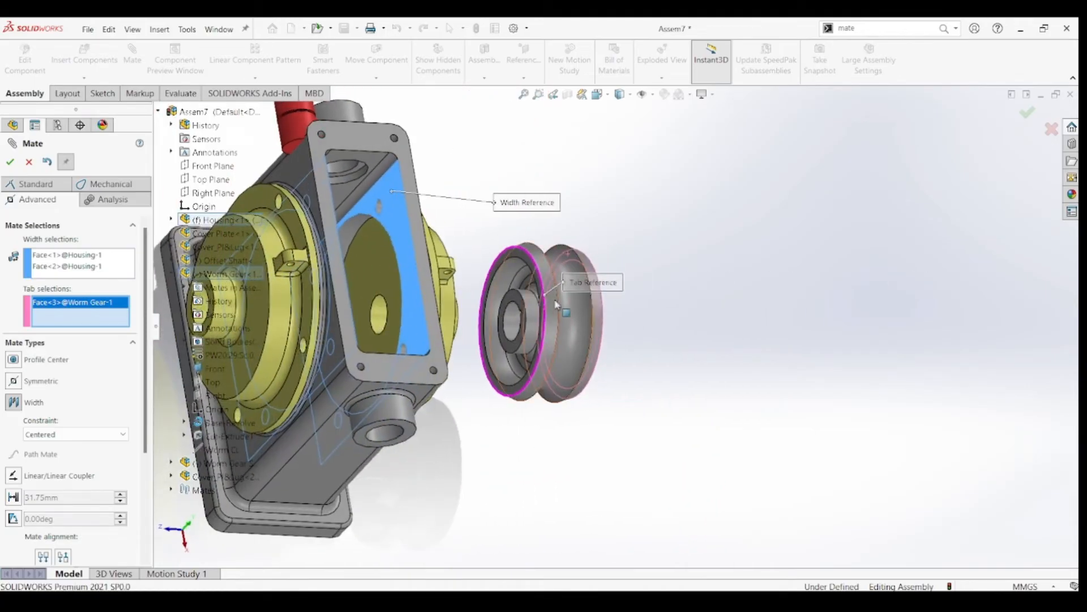
left_click(517, 253)
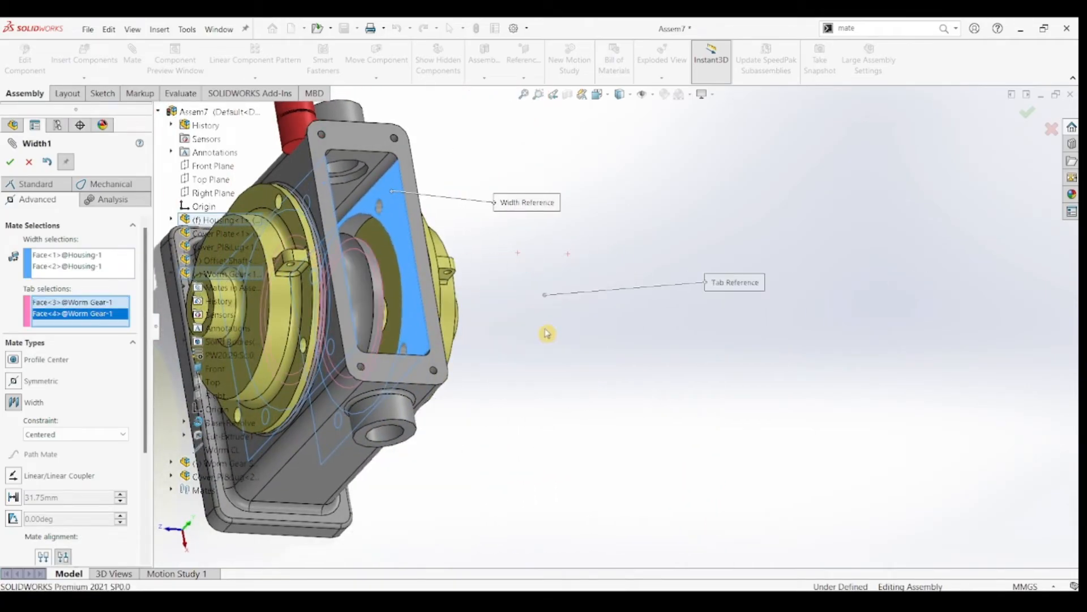
middle_click_drag(587, 405, 546, 392)
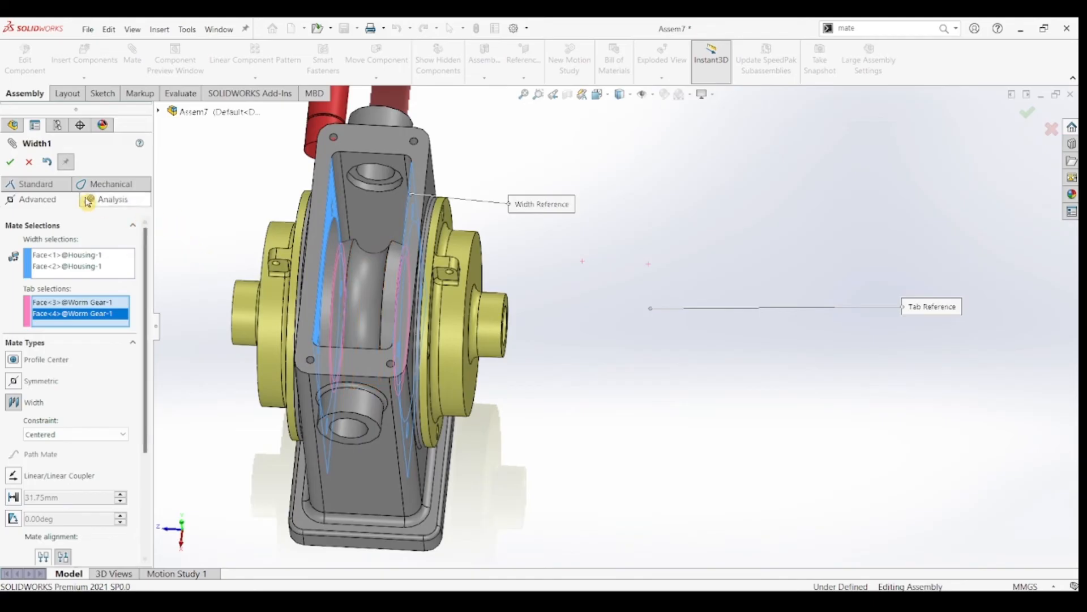
left_click(10, 162)
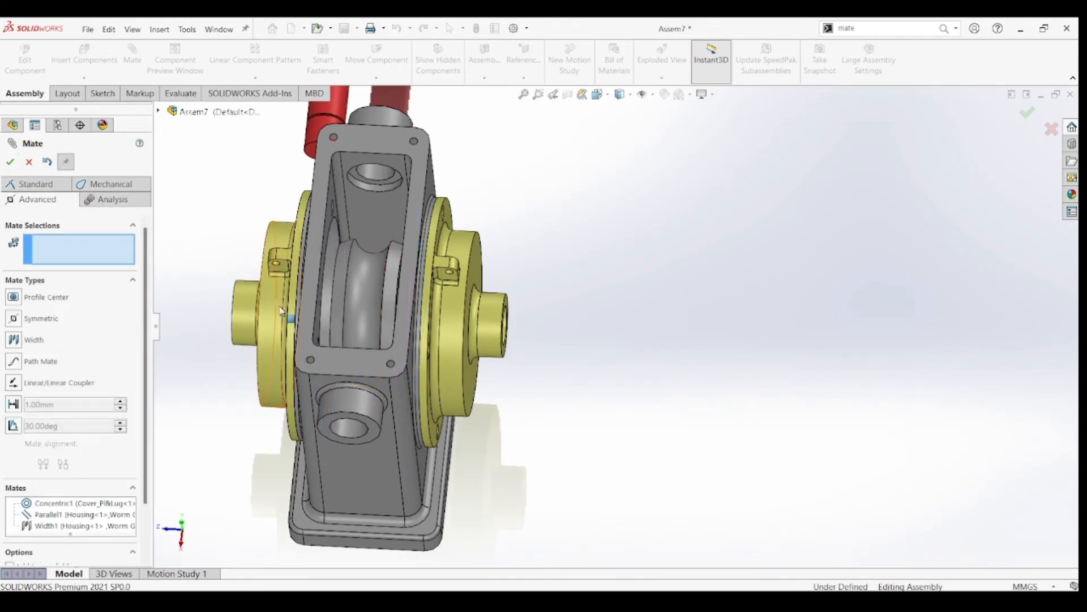
middle_click_drag(495, 417, 512, 405)
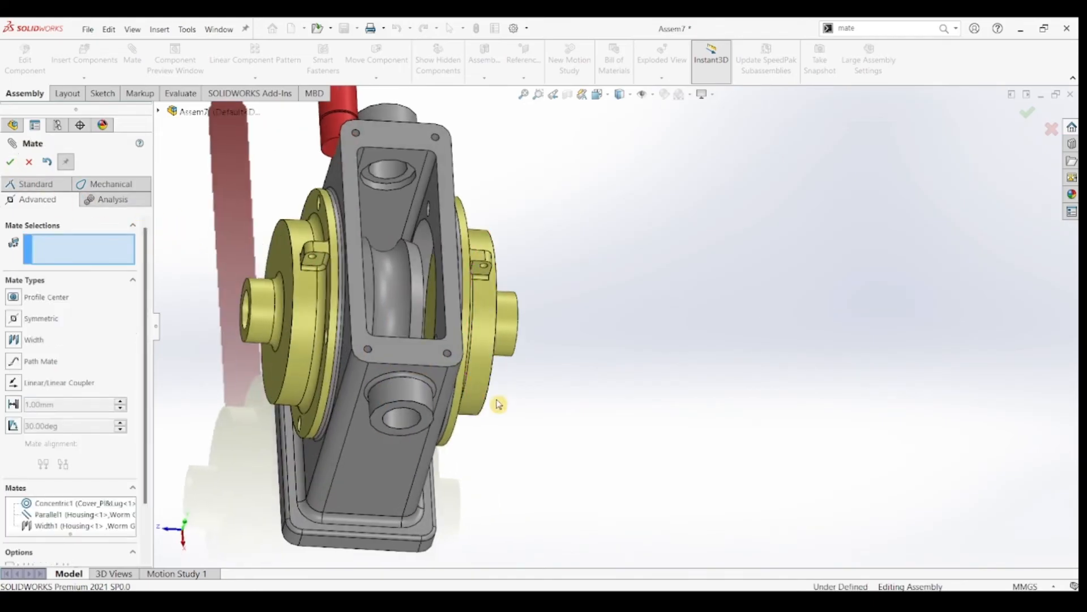
left_click(14, 126)
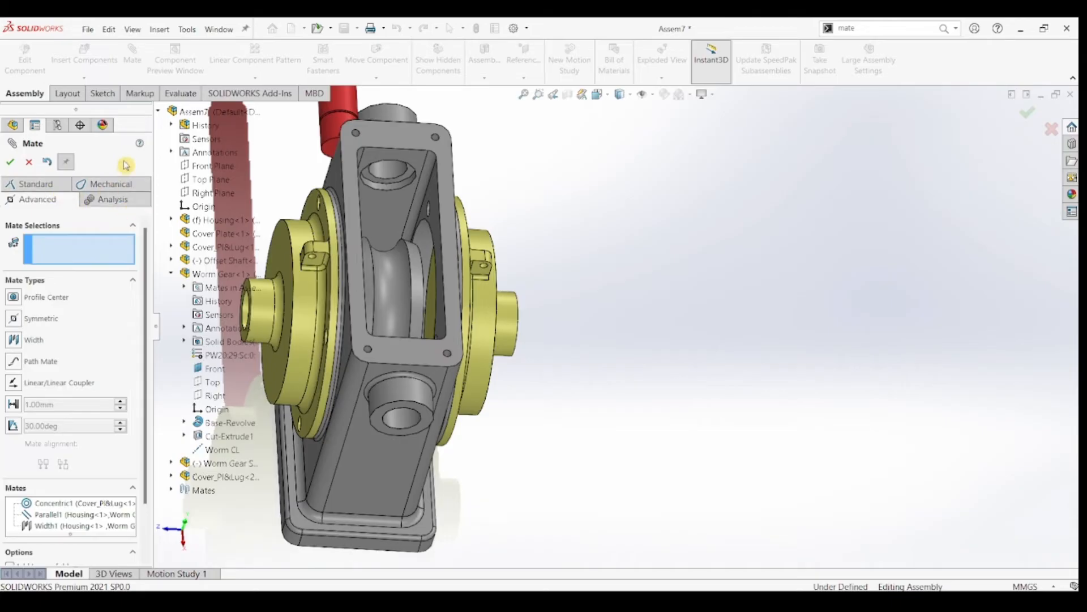
key("Escape")
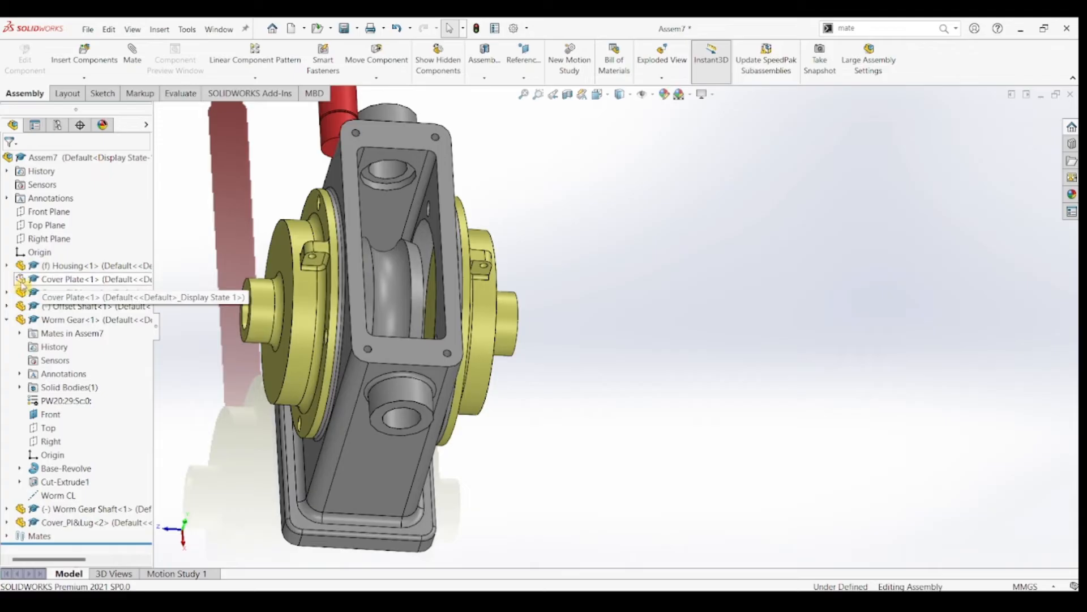
Step: Show the hidden cover plate on the housing again
left_click_drag(21, 290, 20, 301)
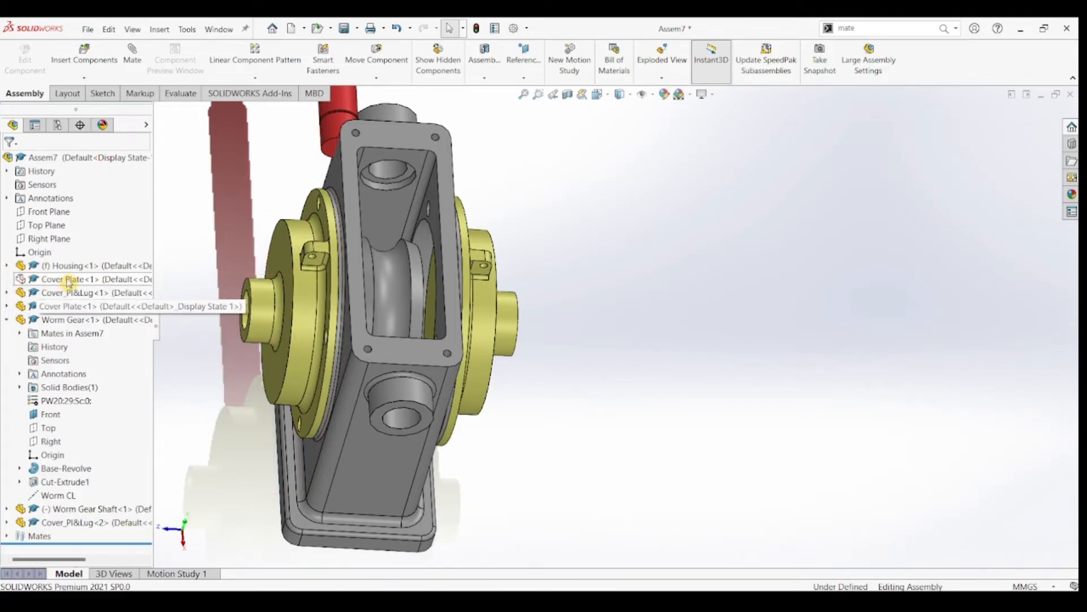
left_click_drag(68, 282, 67, 279)
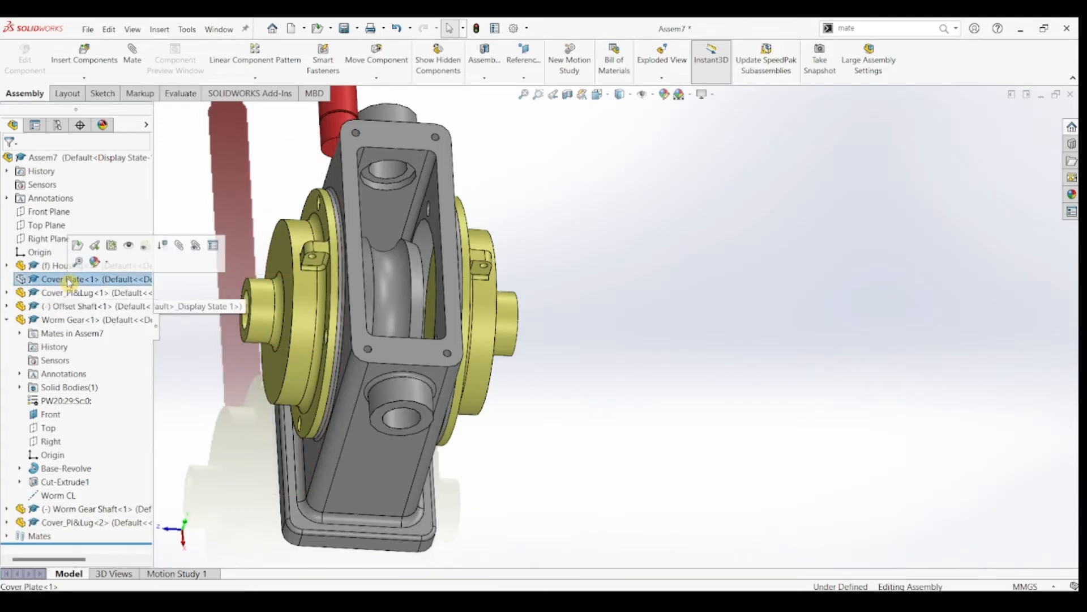
left_click(130, 248)
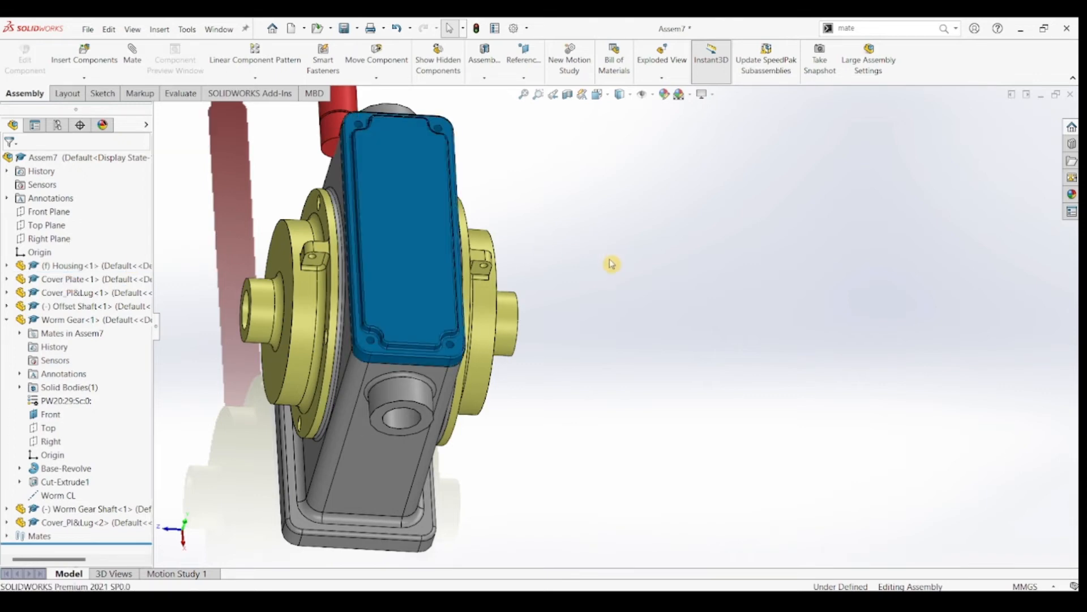
key("ctrl+7")
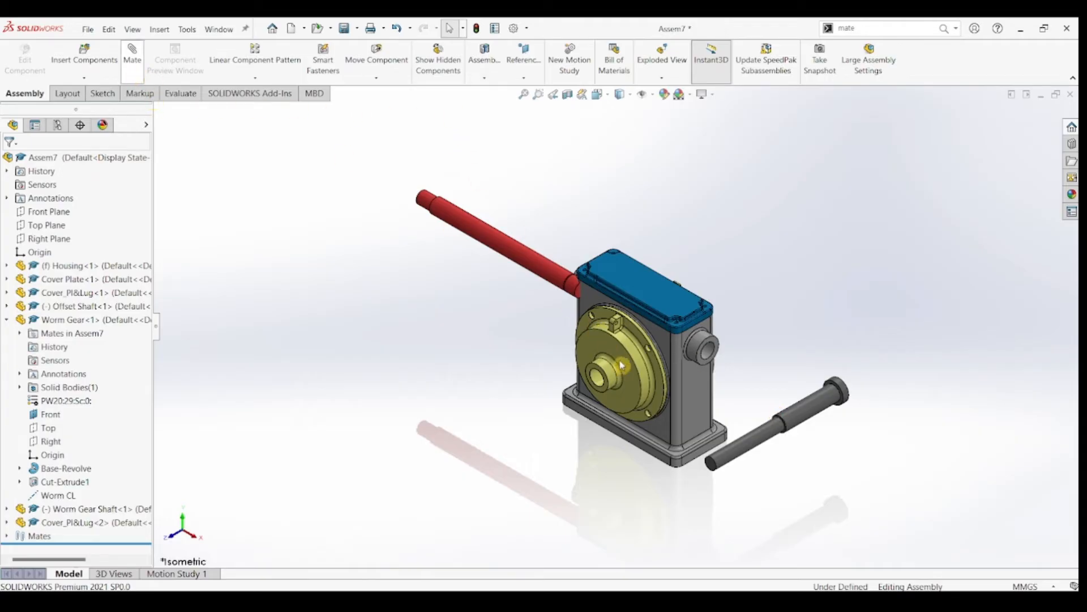
Step: Add a concentric mate between the worm gear shaft's narrower cylindrical face and the hub bore of the first lugged side cover
left_click(773, 439)
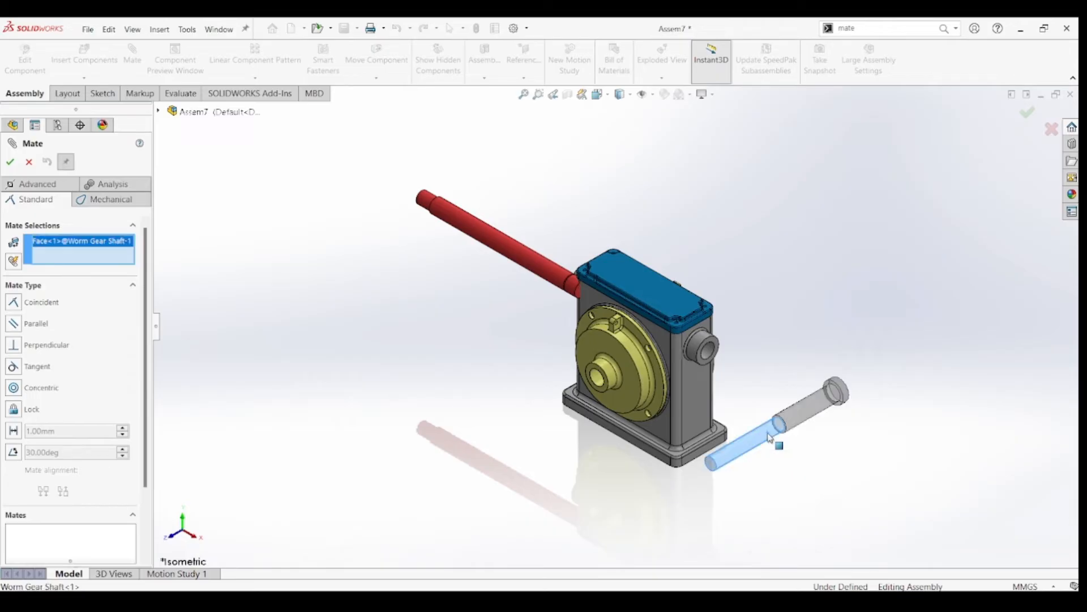
left_click(596, 377)
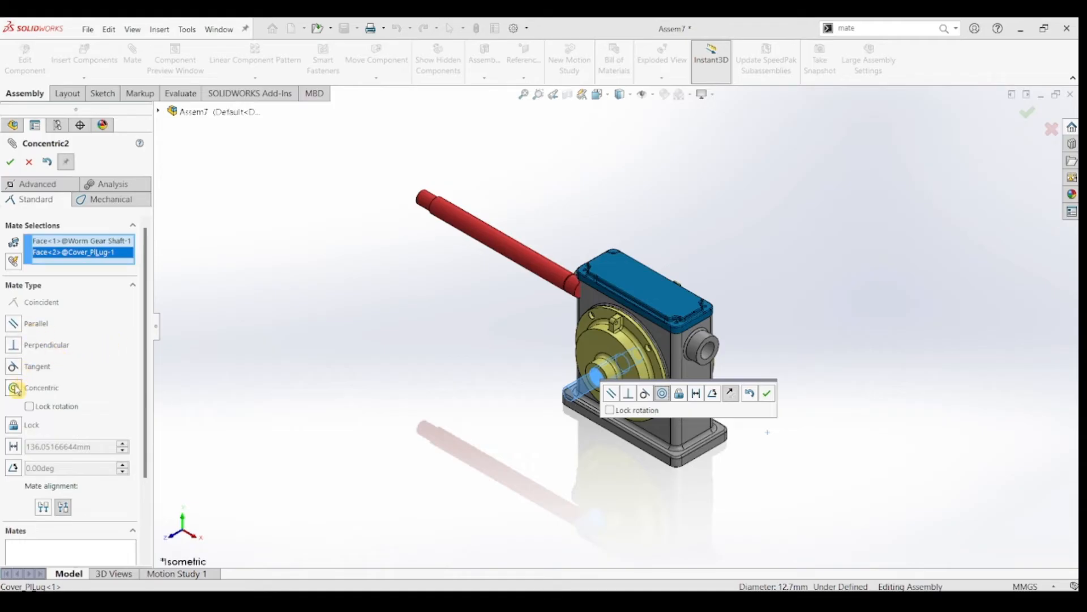
left_click(9, 164)
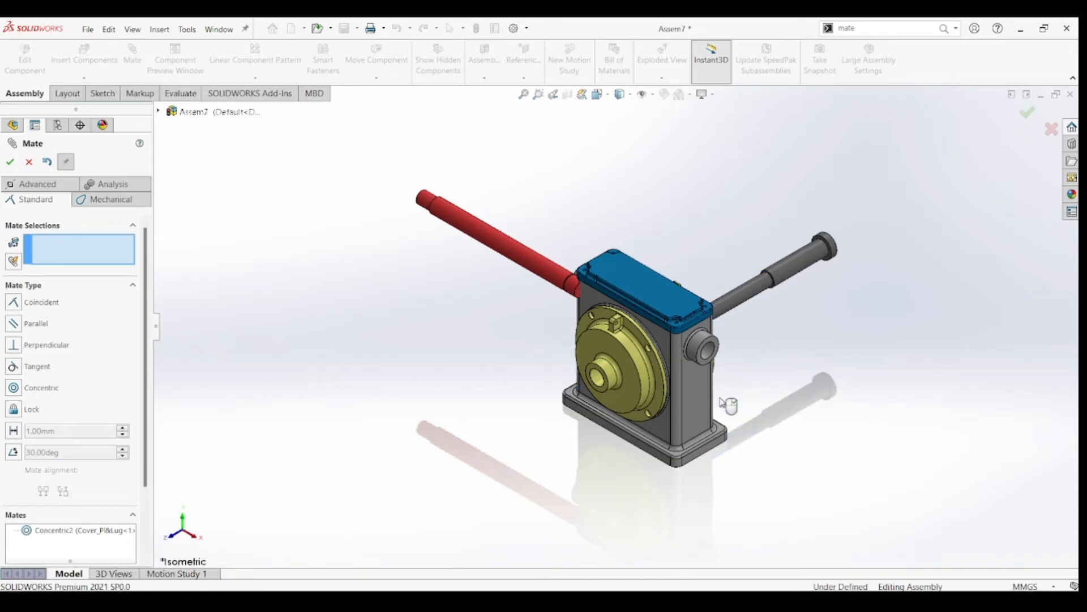
Step: Slide the worm gear shaft along its axis through the second lugged cover into the housing, leaving its head outside, and exit mating
middle_click_drag(723, 403, 646, 403)
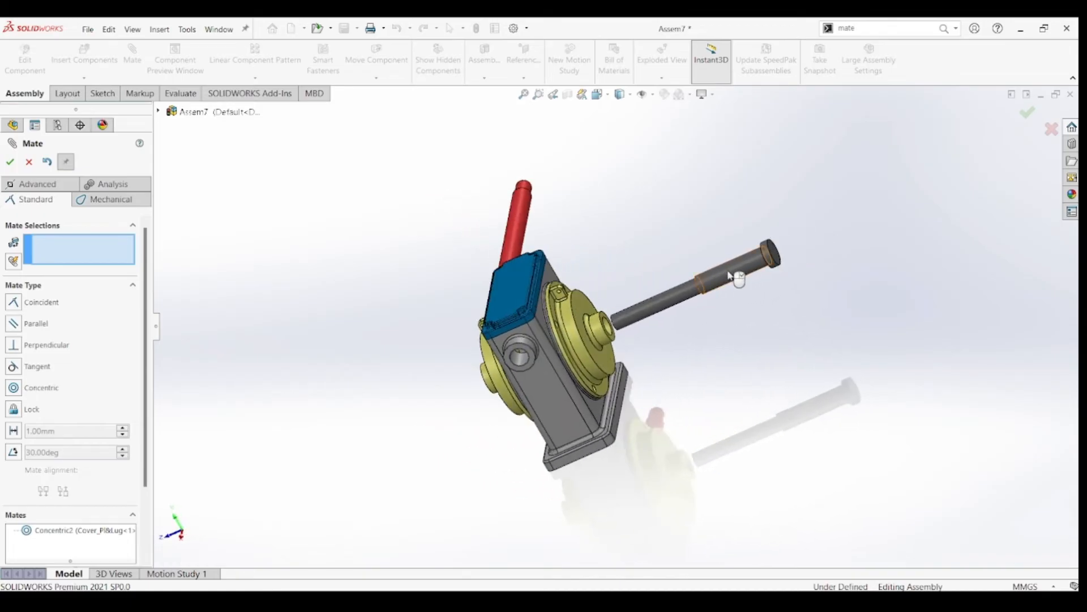
left_click_drag(729, 274, 636, 322)
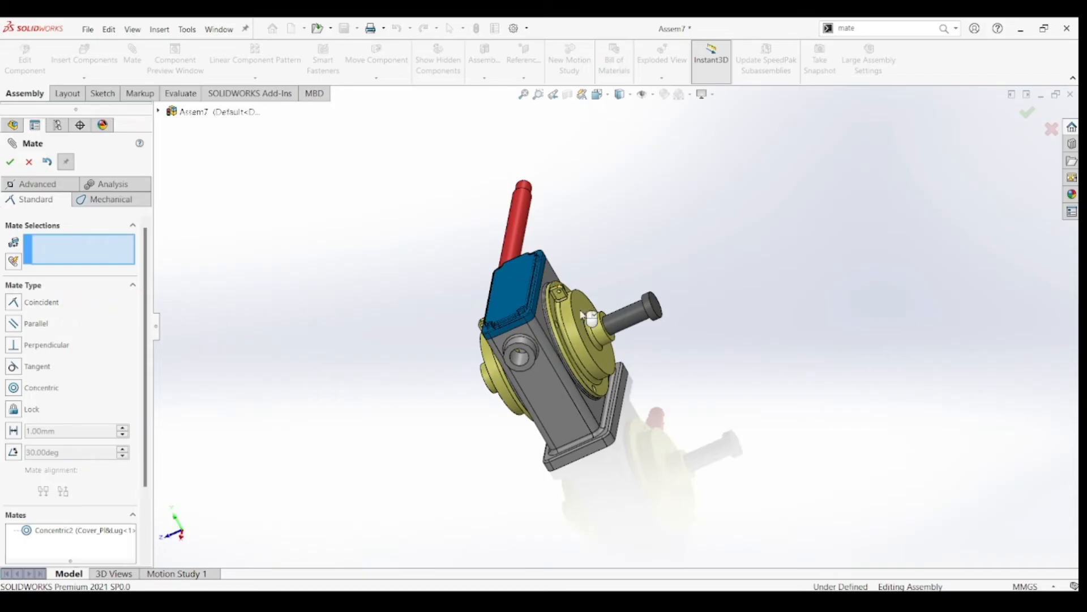
middle_click_drag(645, 289, 693, 265)
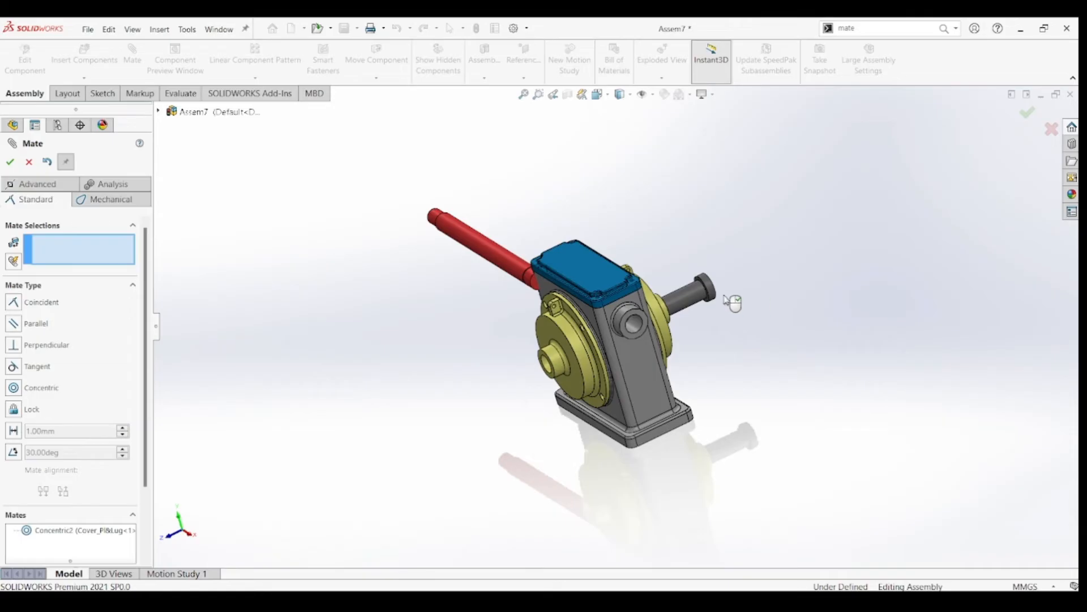
scroll(726, 299, "down", 5)
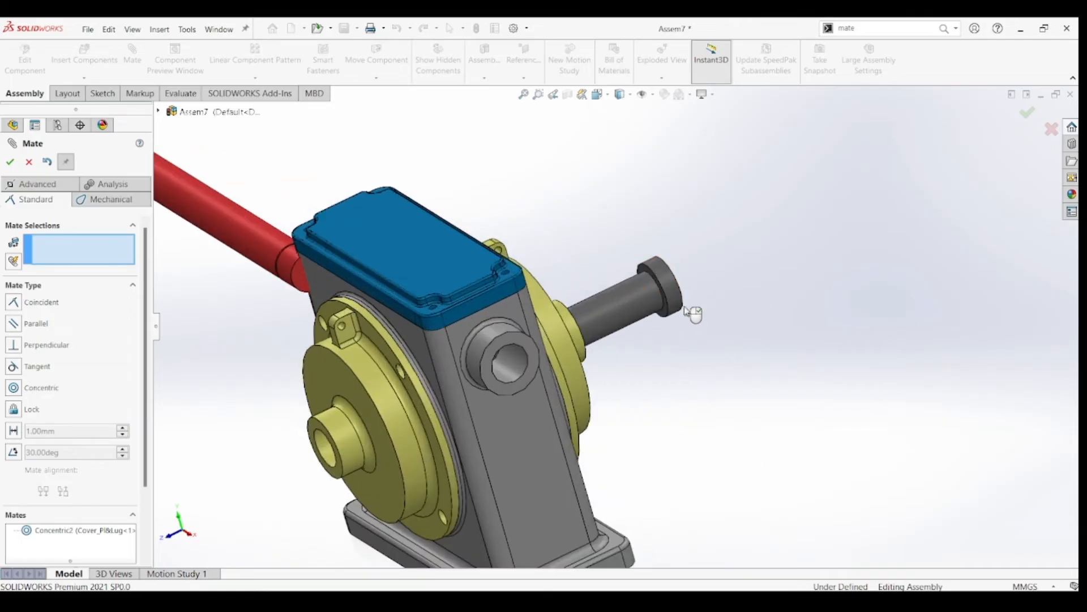
mouse_move(687, 310)
middle_mouse_down()
mouse_move(675, 311)
mouse_move(680, 323)
middle_mouse_up()
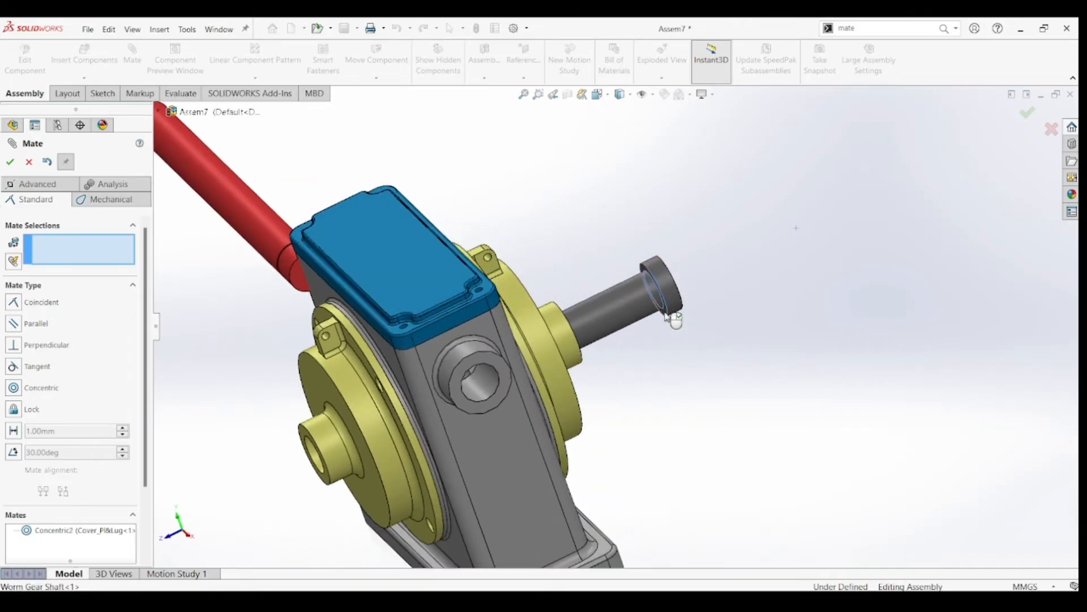
left_click(667, 316)
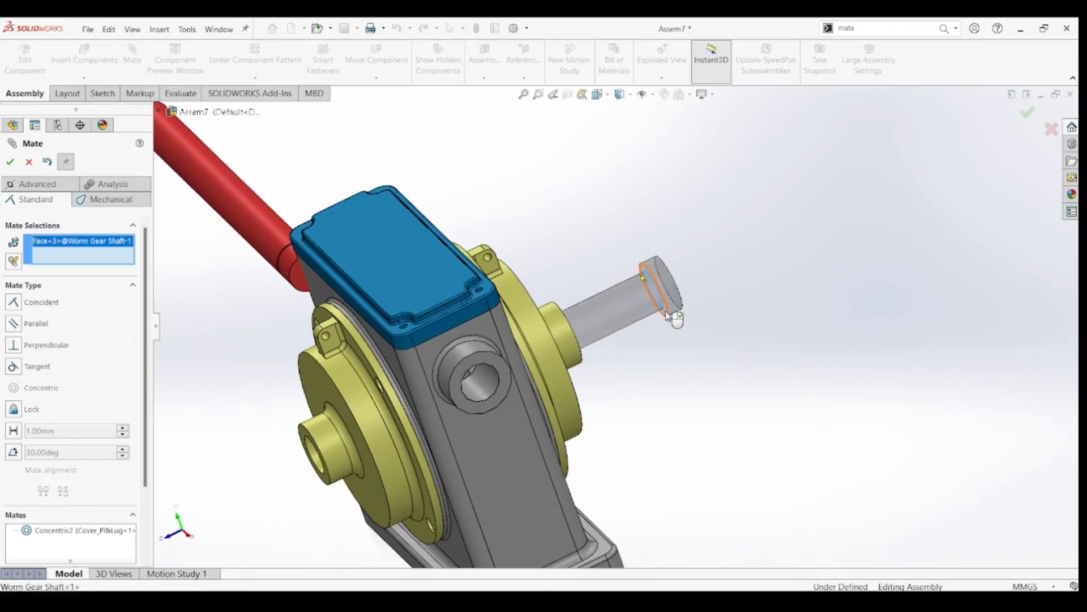
left_click(29, 162)
Step: Mate the inner shoulder face of the worm gear shaft's head coincident with the hub end face of the second lugged side cover
scroll(652, 317, "down", 4)
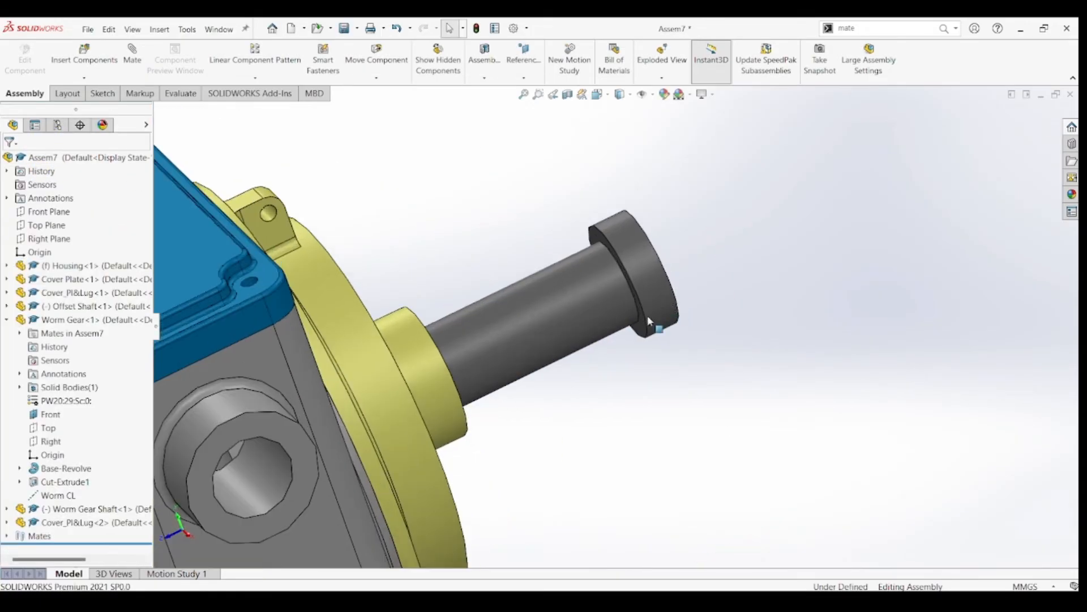
left_click(645, 329)
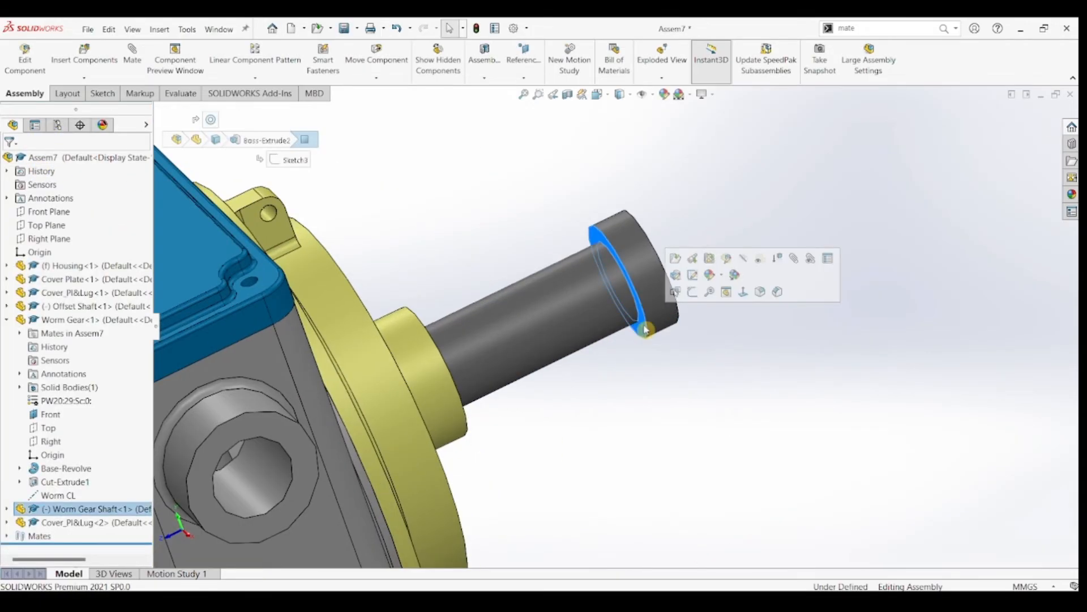
scroll(557, 368, "up", 2)
left_click_drag(557, 369, 476, 391)
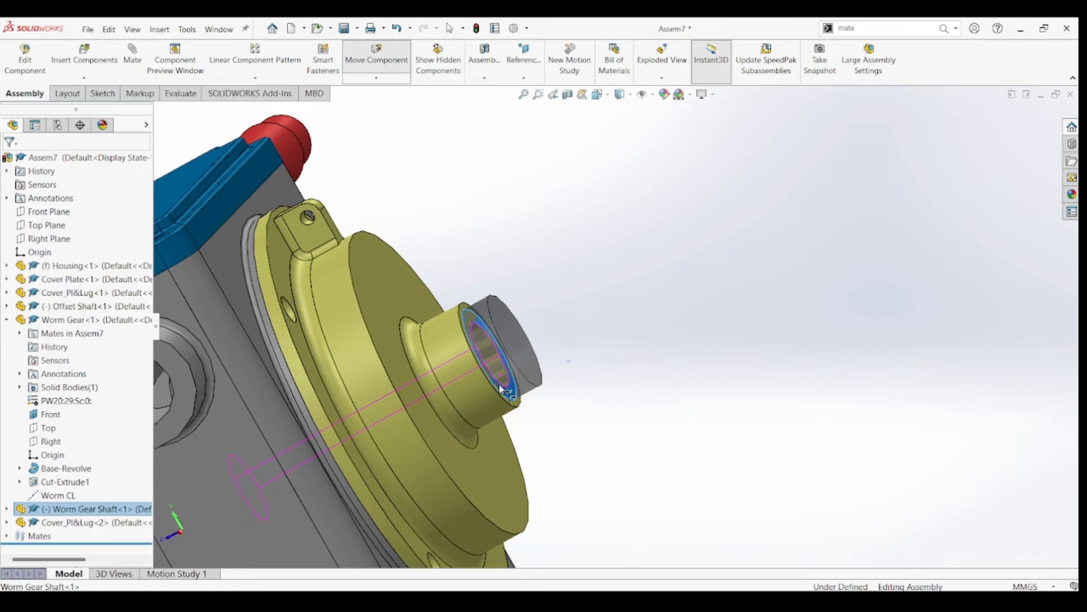
left_click_drag(501, 389, 501, 389)
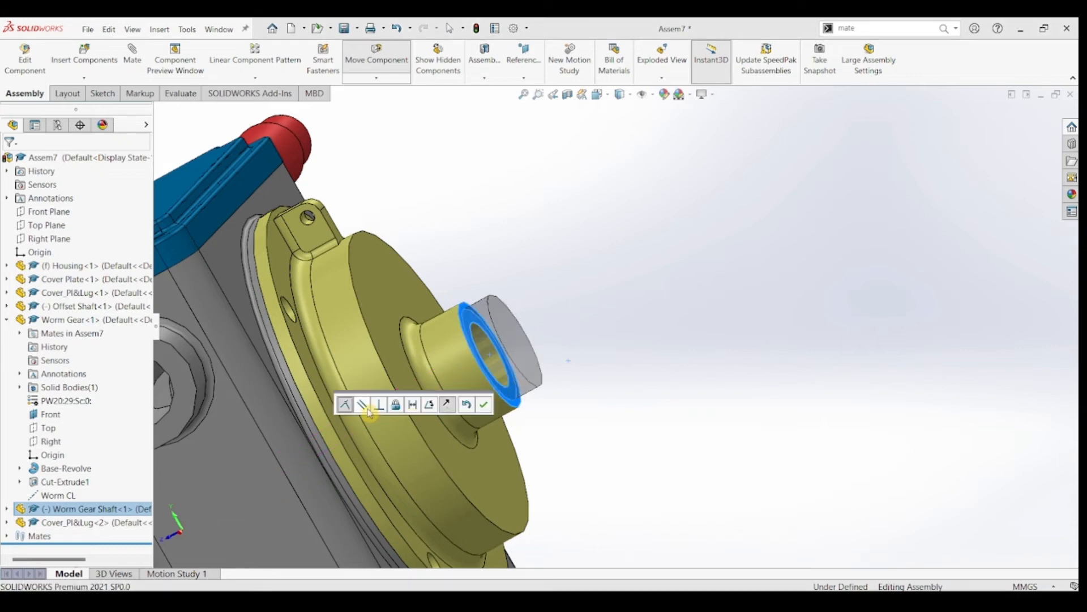
left_click(345, 404)
left_click(484, 404)
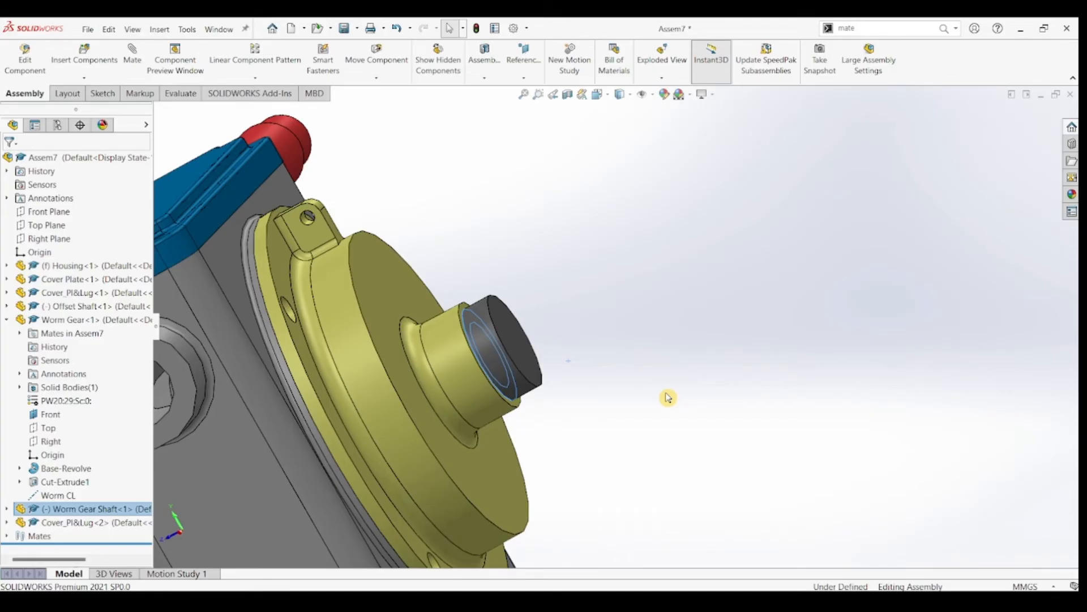
Step: Move the red offset shaft across the housing so that it sticks out beside the boss at the opposite end
scroll(454, 399, "up", 5)
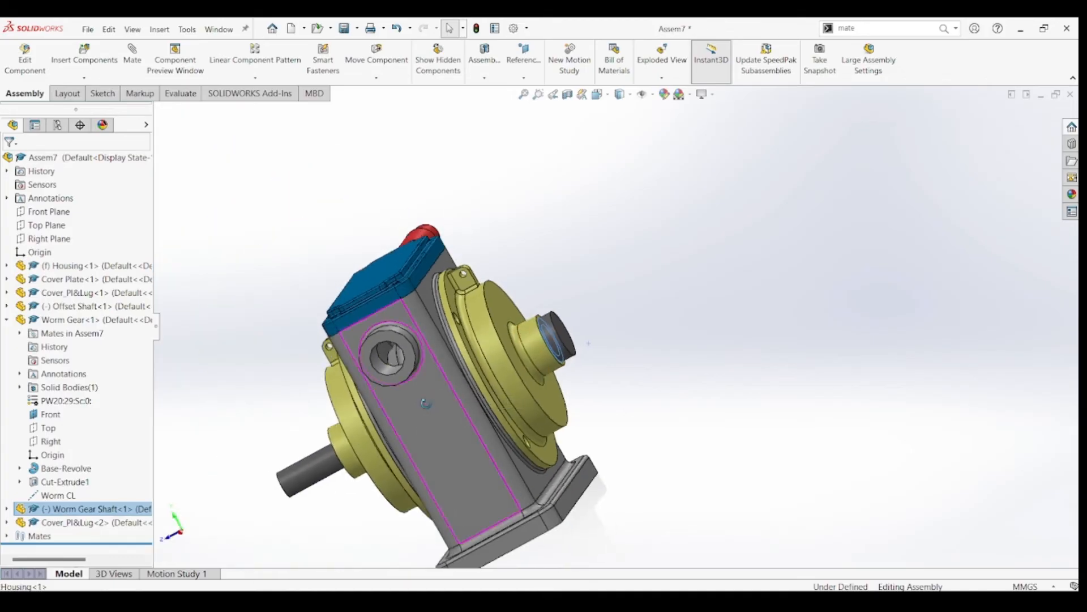
middle_click_drag(425, 403, 480, 390)
scroll(311, 403, "up", 3)
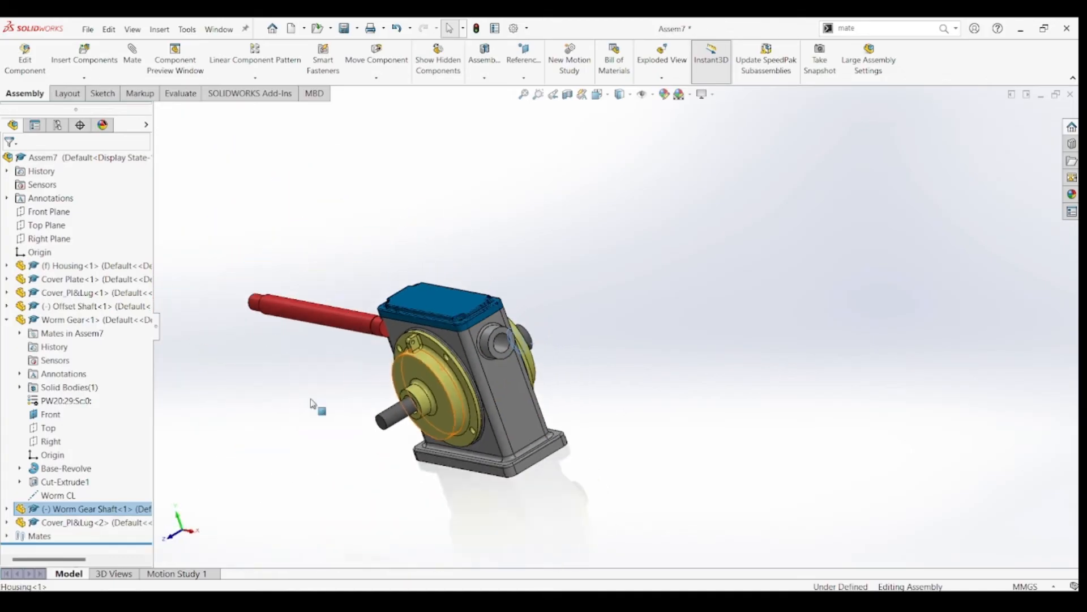
left_click(356, 317)
scroll(437, 332, "down", 3)
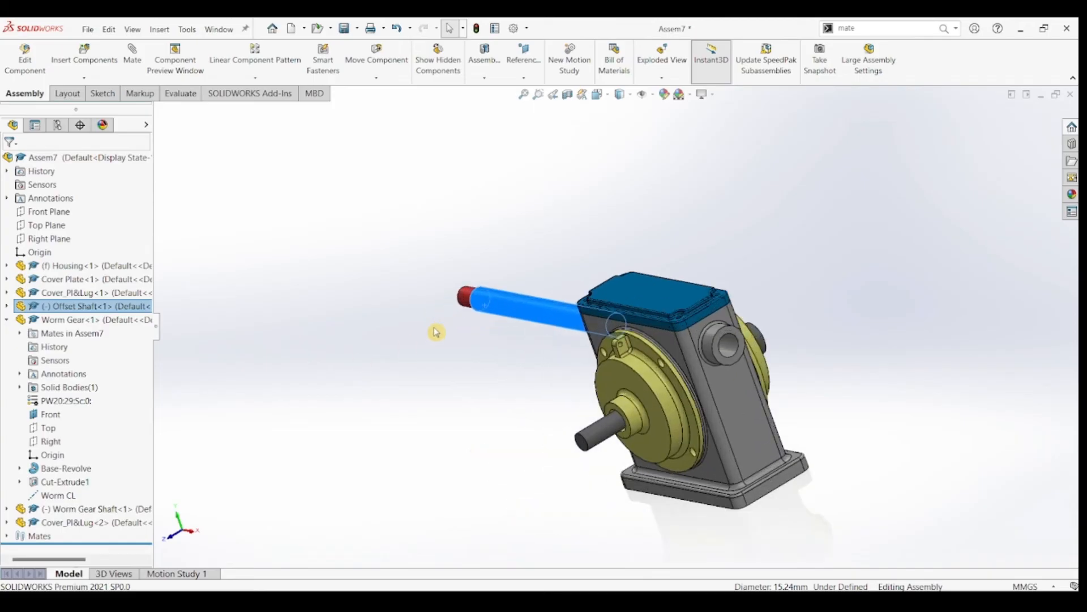
scroll(763, 320, "down", 2)
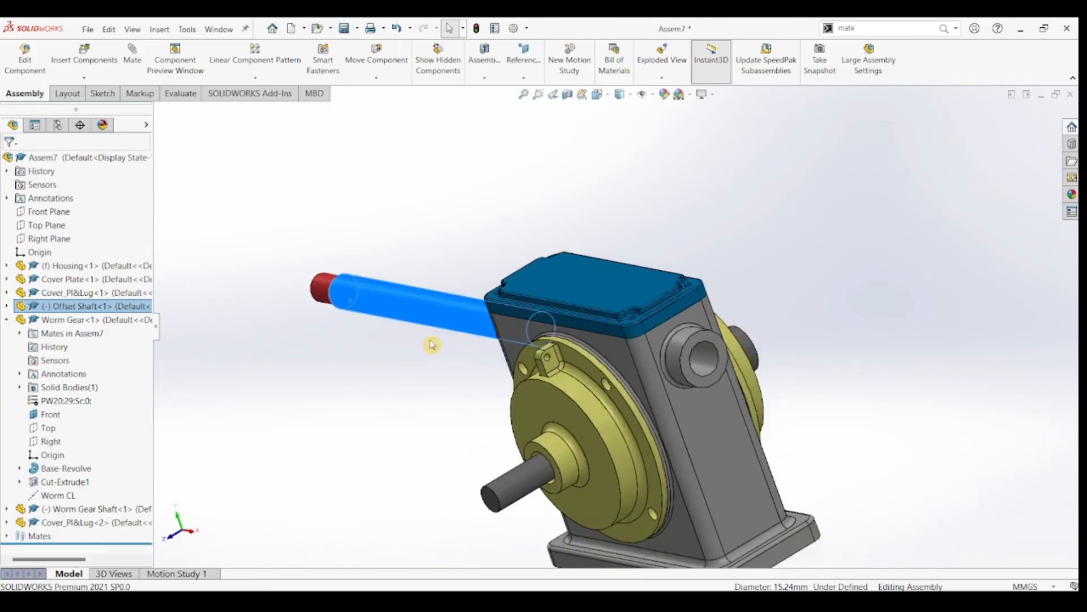
middle_click_drag(452, 357, 505, 362)
left_click(374, 396)
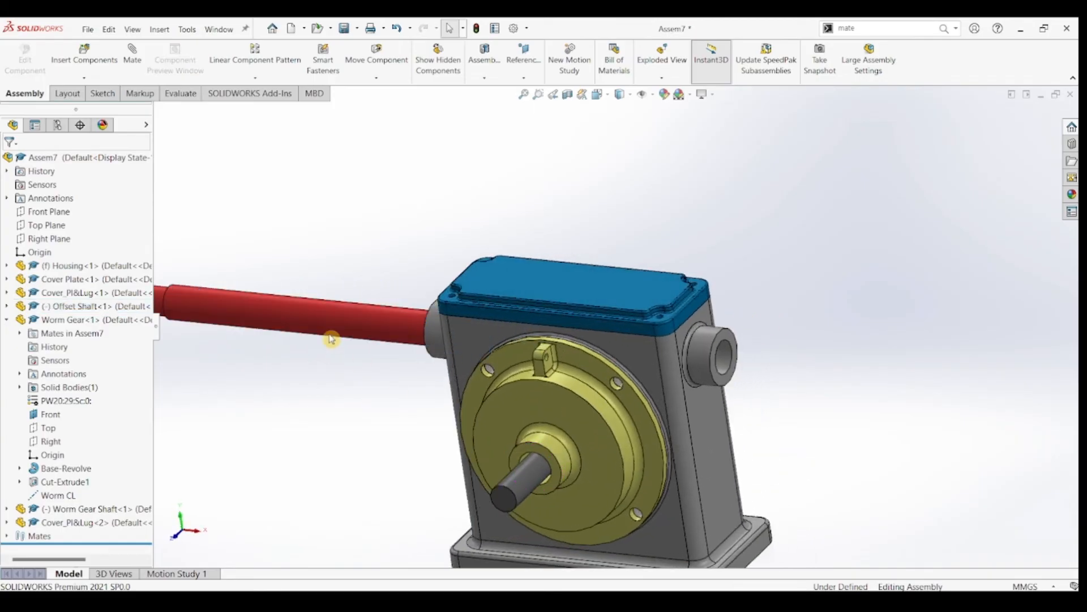
left_click_drag(351, 318, 722, 339)
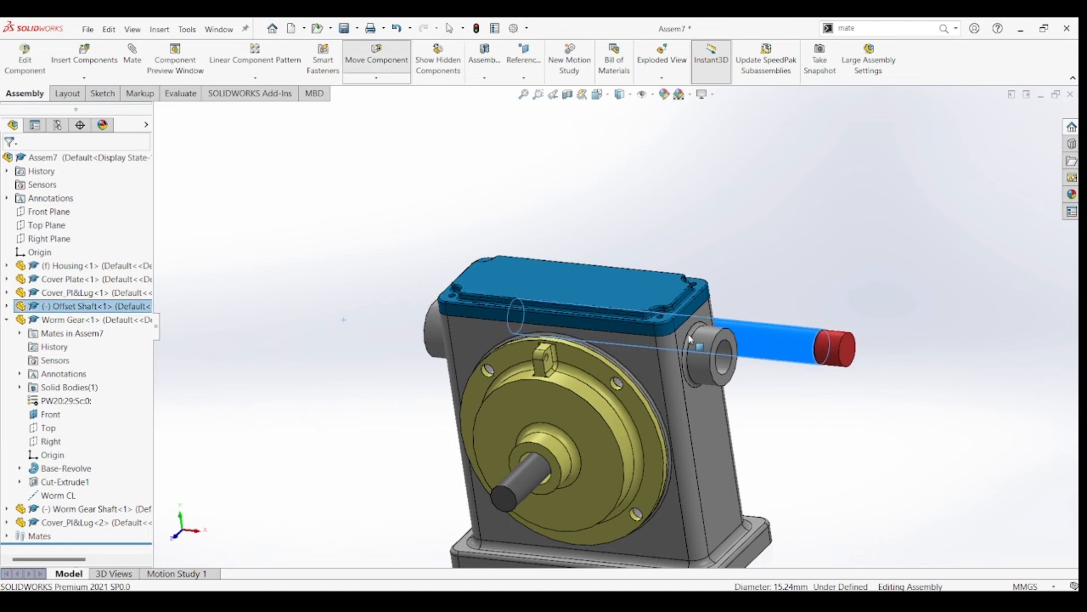
left_click(825, 224)
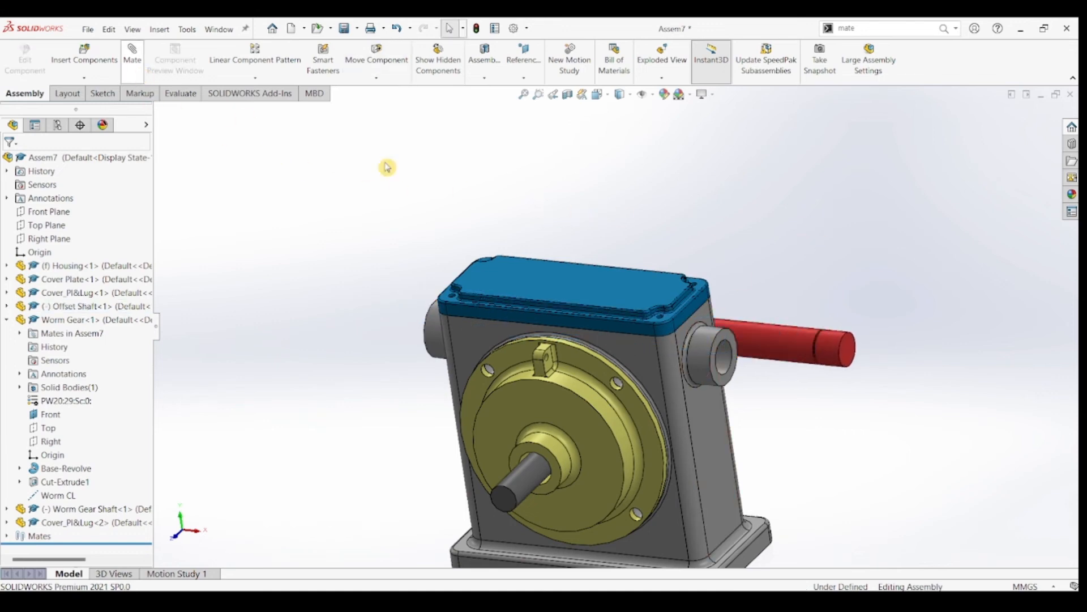
Step: Add a concentric mate between the offset shaft's main cylindrical face and the bore of the housing's end boss
left_click(779, 341)
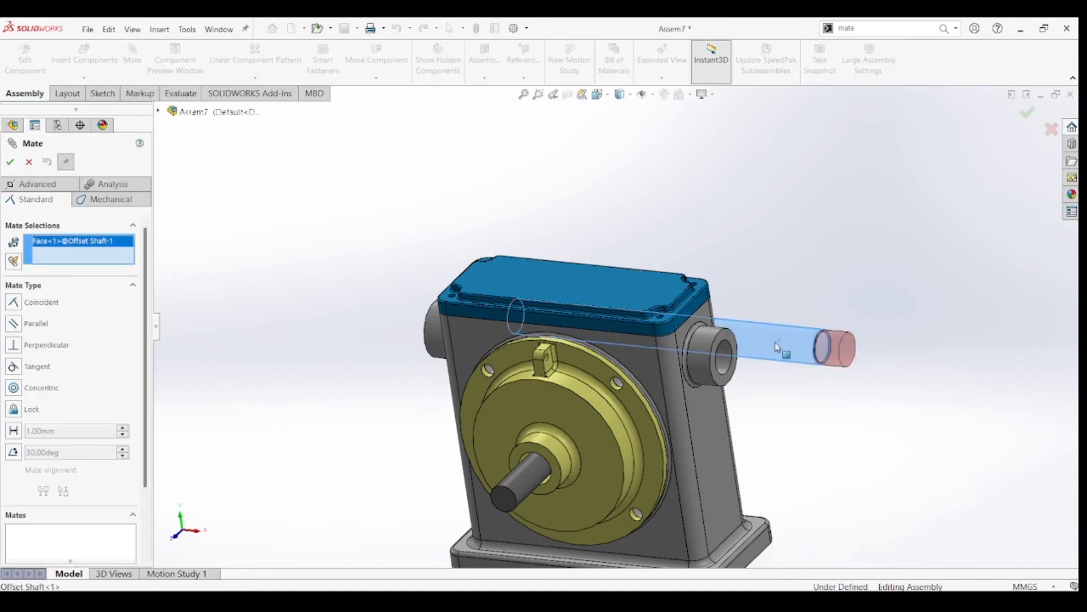
left_click(729, 365)
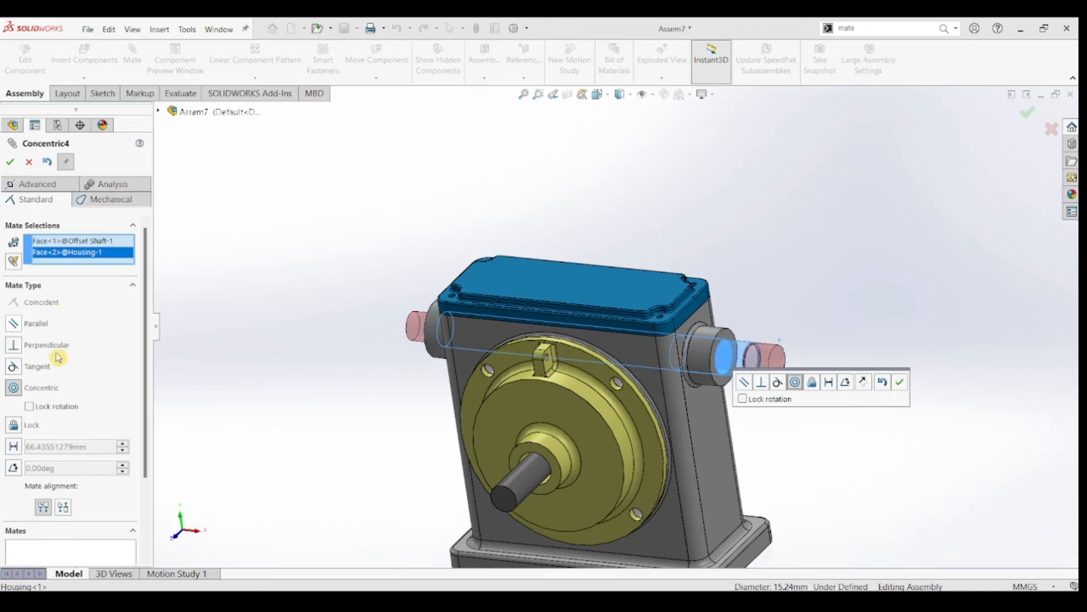
left_click(10, 161)
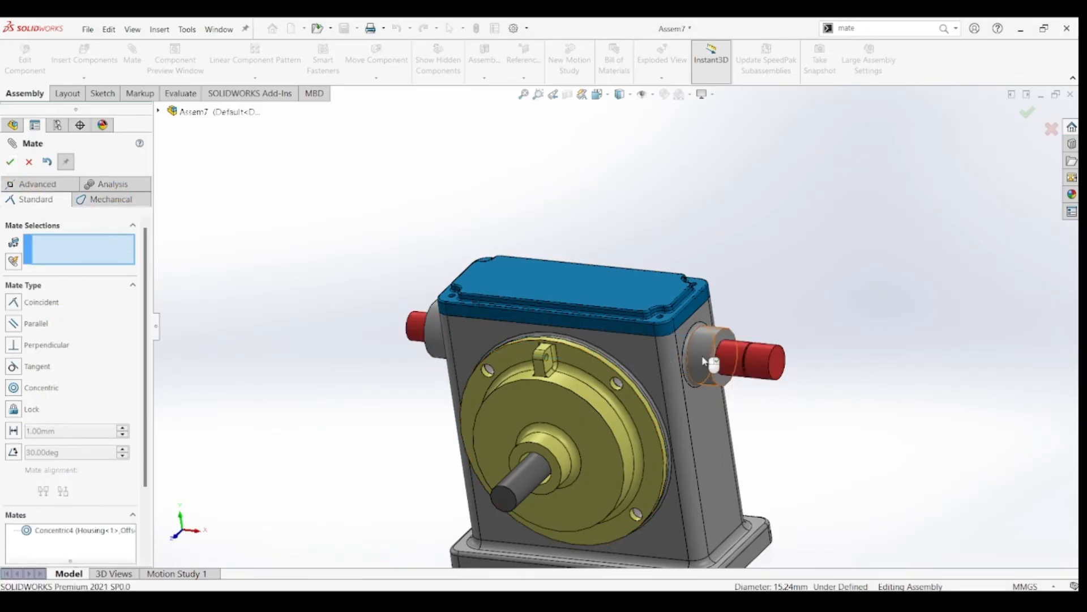
Step: Mate the narrow ring-shaped shoulder face near the offset shaft's end coincident with the outer end face of the housing boss
scroll(754, 380, "down", 10)
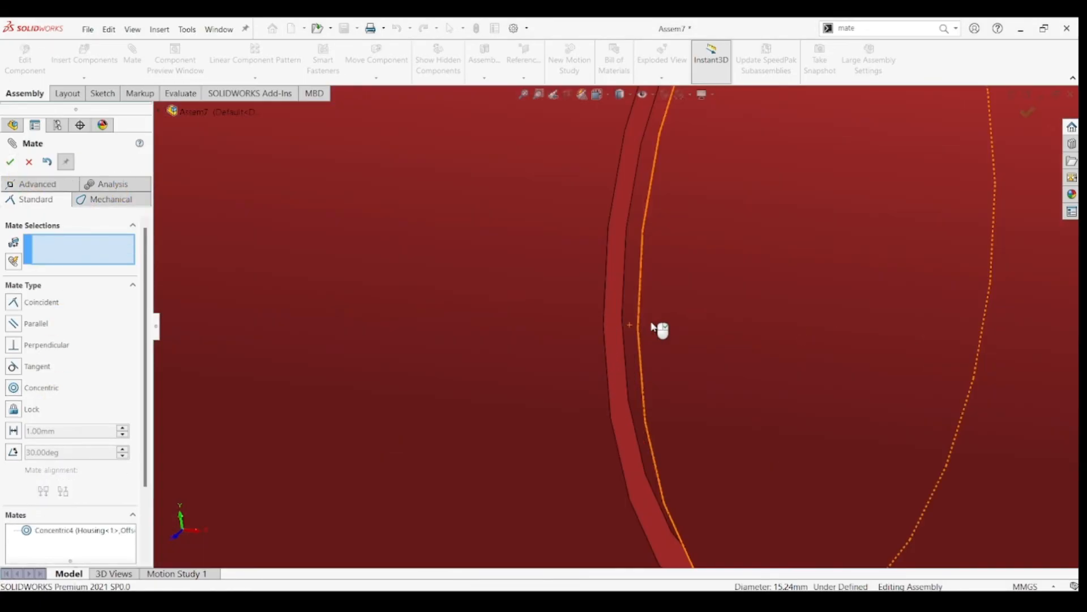
scroll(622, 311, "up", 1)
left_click(622, 311)
scroll(509, 328, "up", 6)
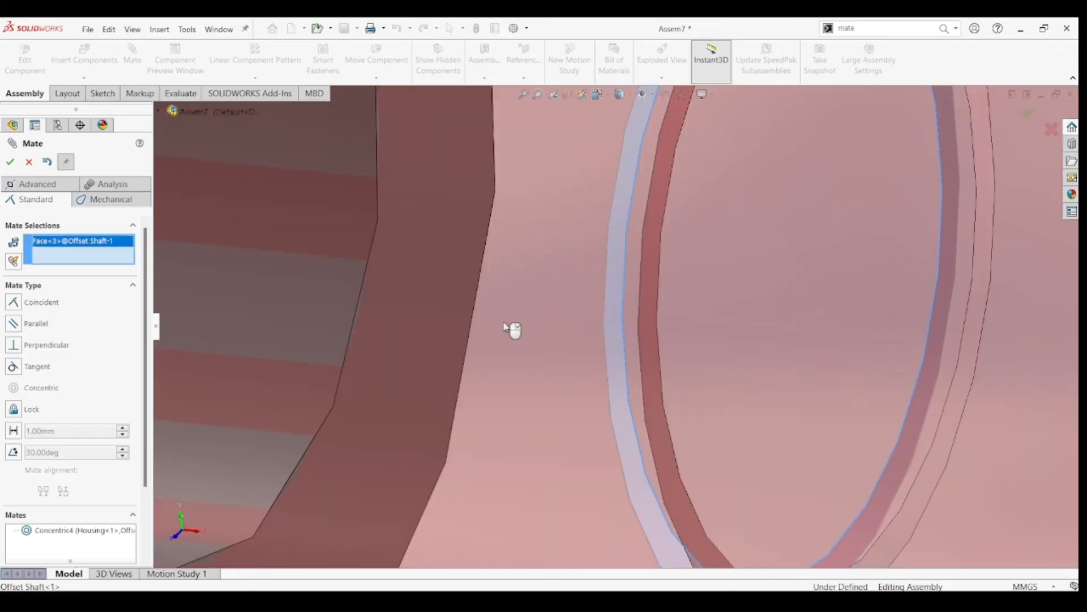
left_click(507, 271)
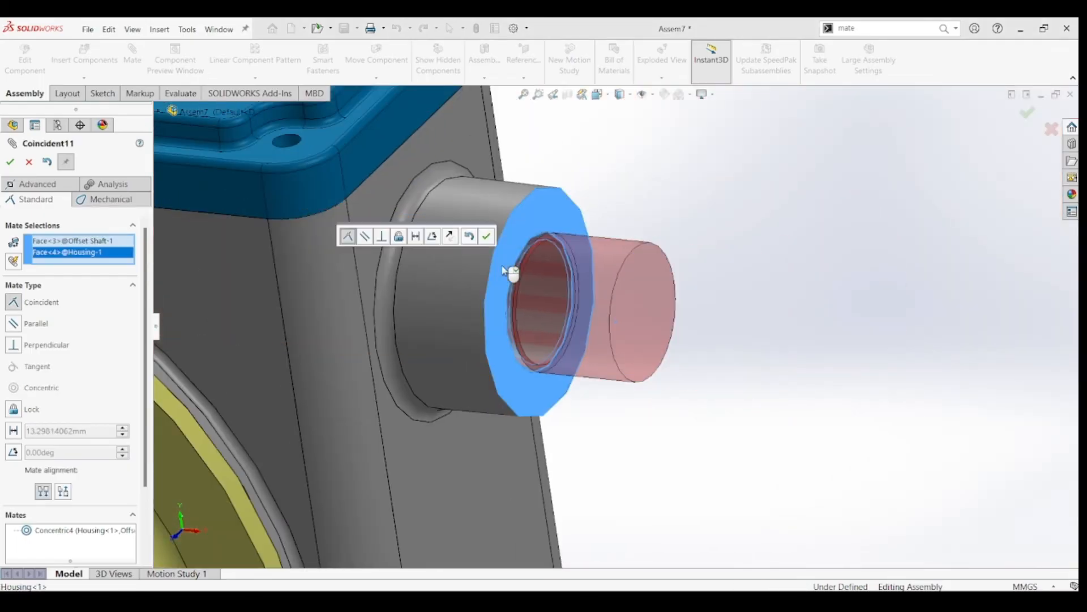
left_click(9, 162)
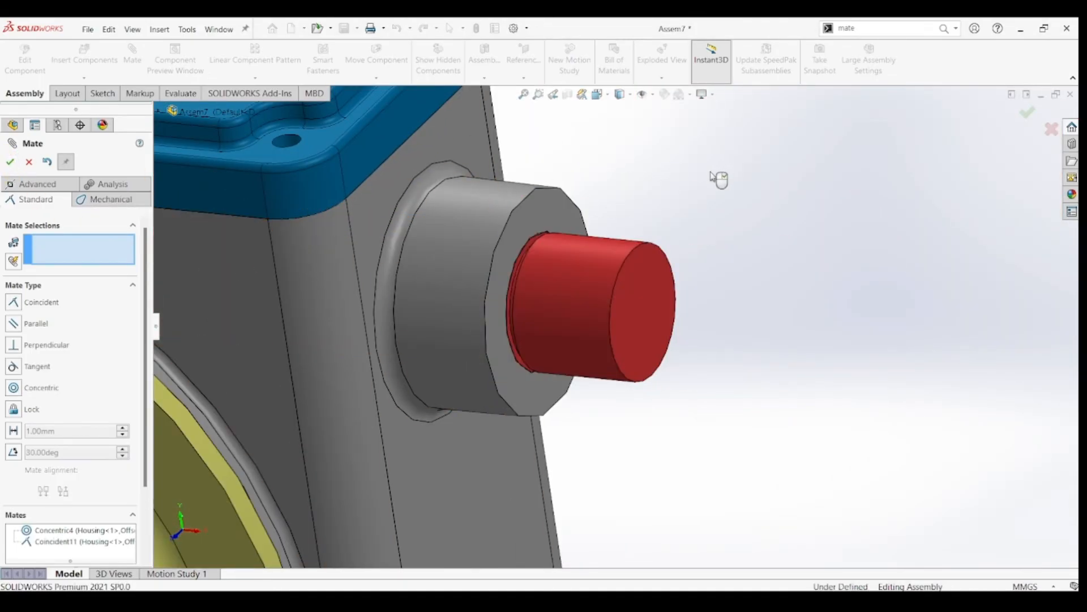
scroll(644, 283, "up", 4)
scroll(615, 326, "up", 3)
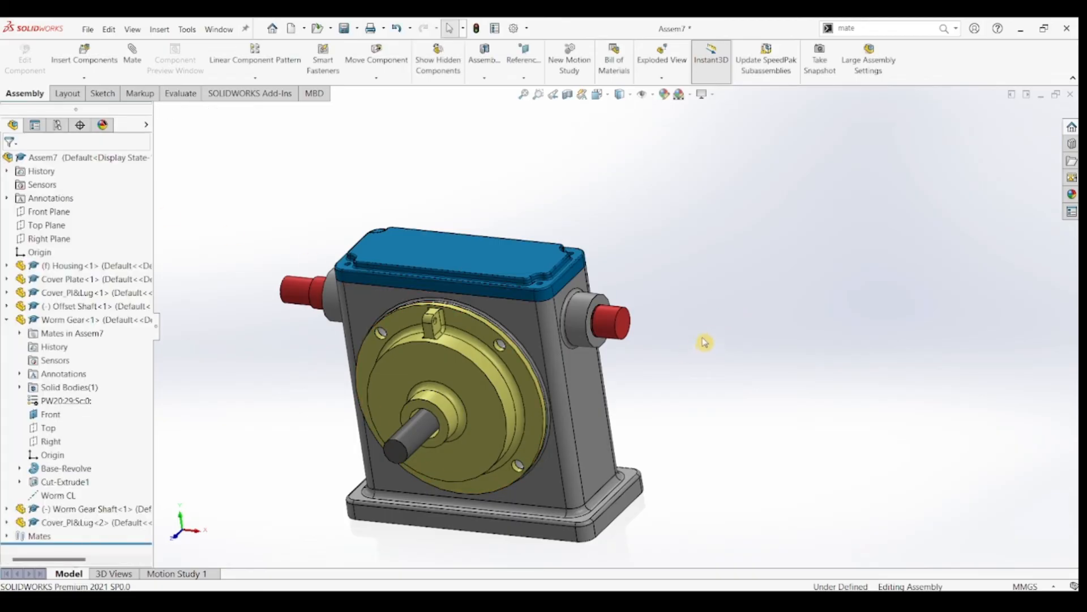
Step: Start an exploded view from the isometric orientation and move the cover plate about 57 mm up along Y as its first explode step
key("ctrl+7")
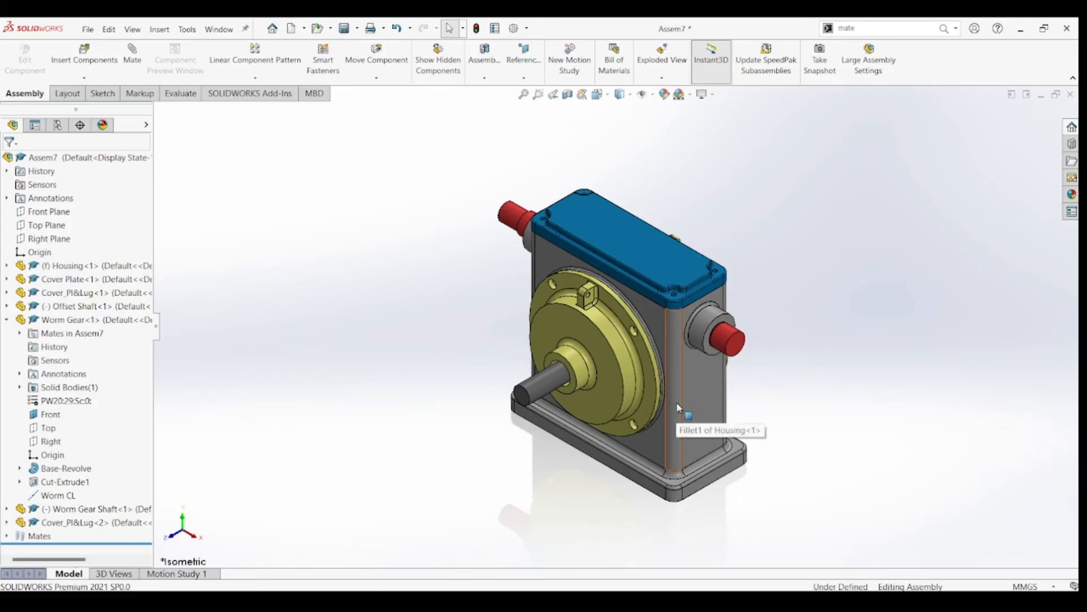
left_click(664, 58)
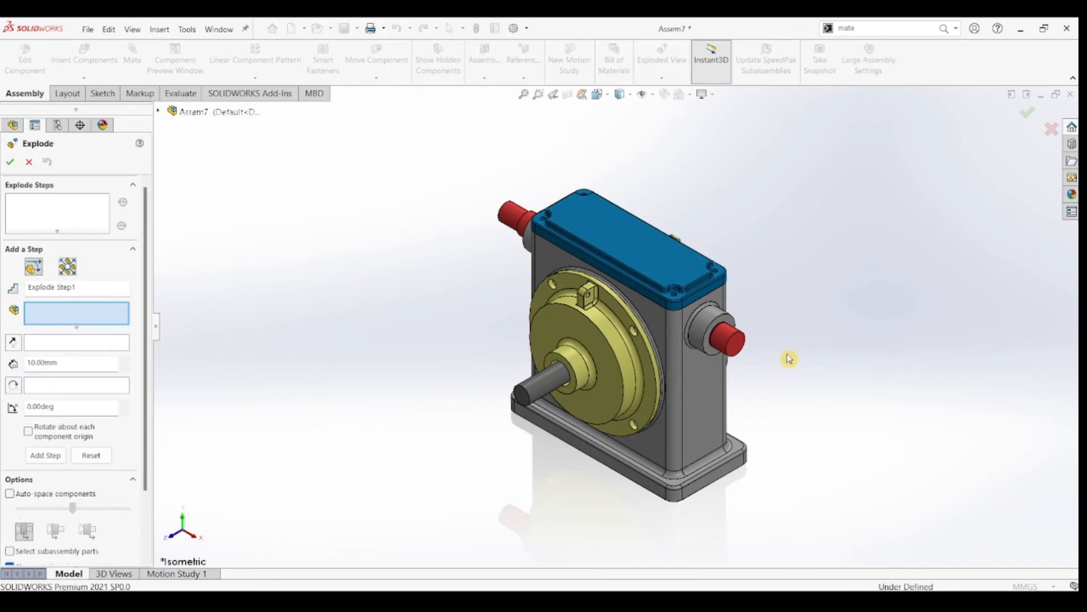
left_click(623, 242)
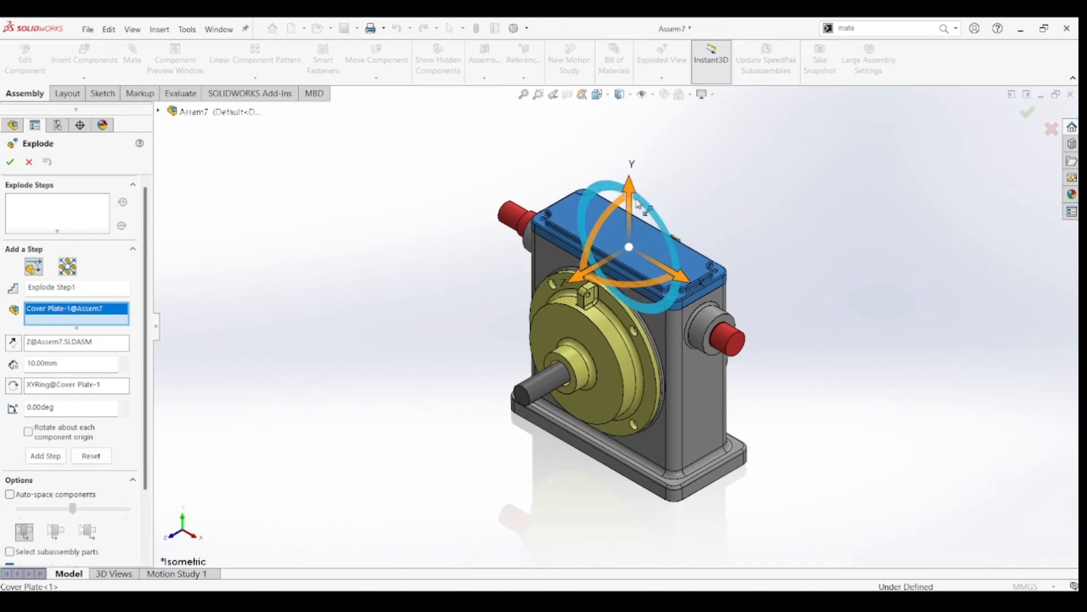
left_click_drag(630, 220, 637, 135)
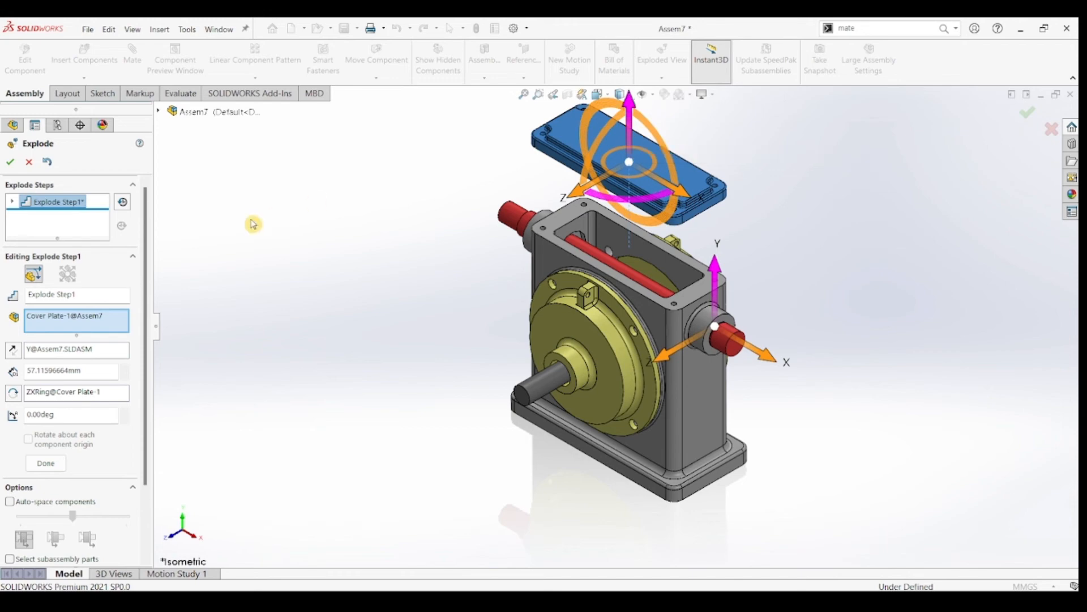
left_click(57, 465)
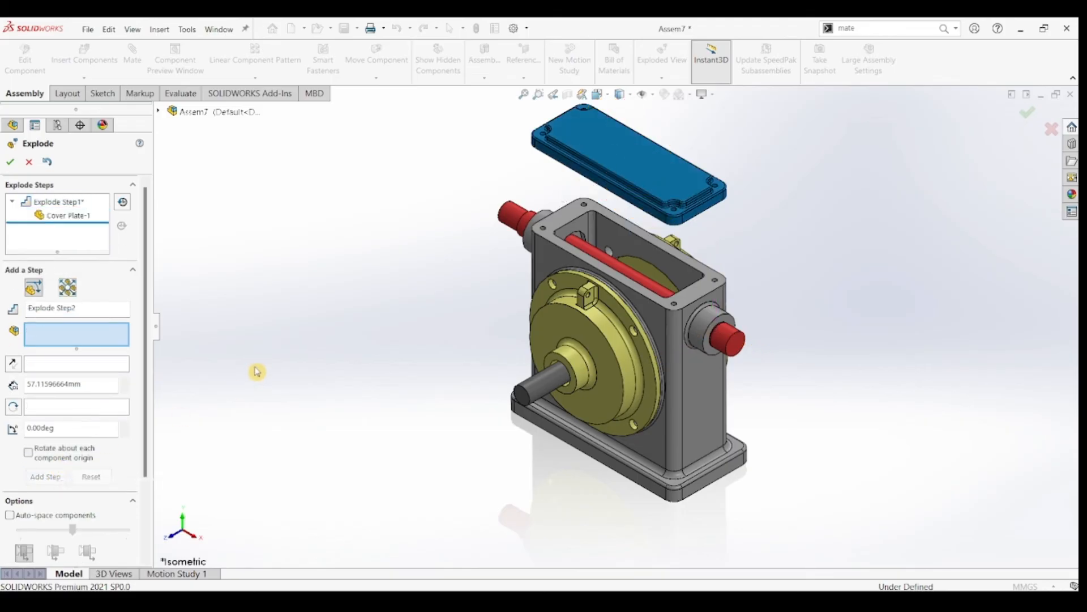
Step: Add an explode step moving the front lugged side cover about 188 mm outward along Z, away from the housing
left_click(560, 325)
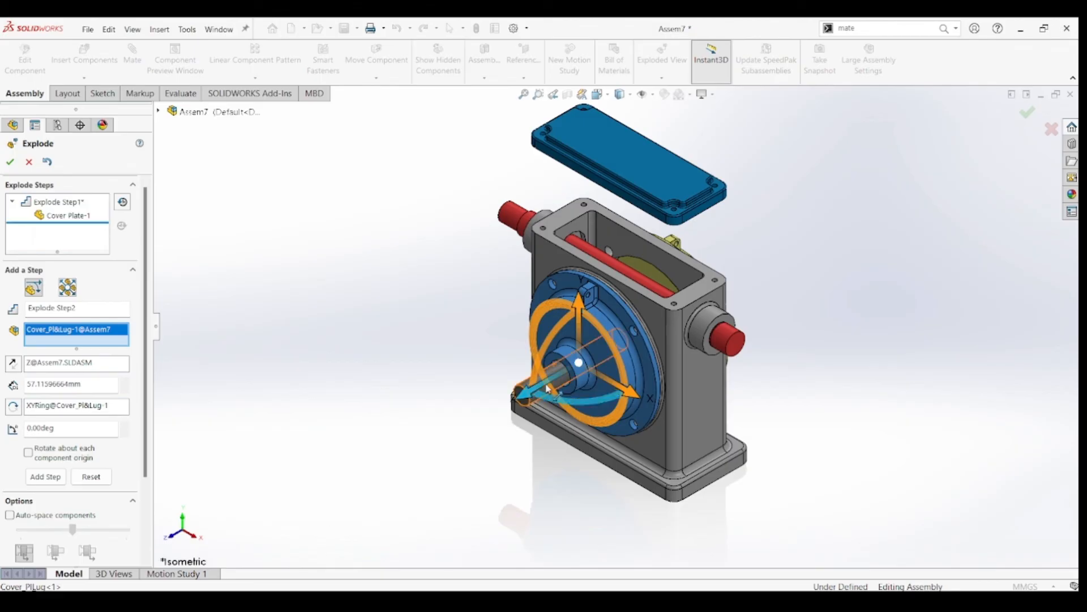
left_click_drag(548, 387, 277, 477)
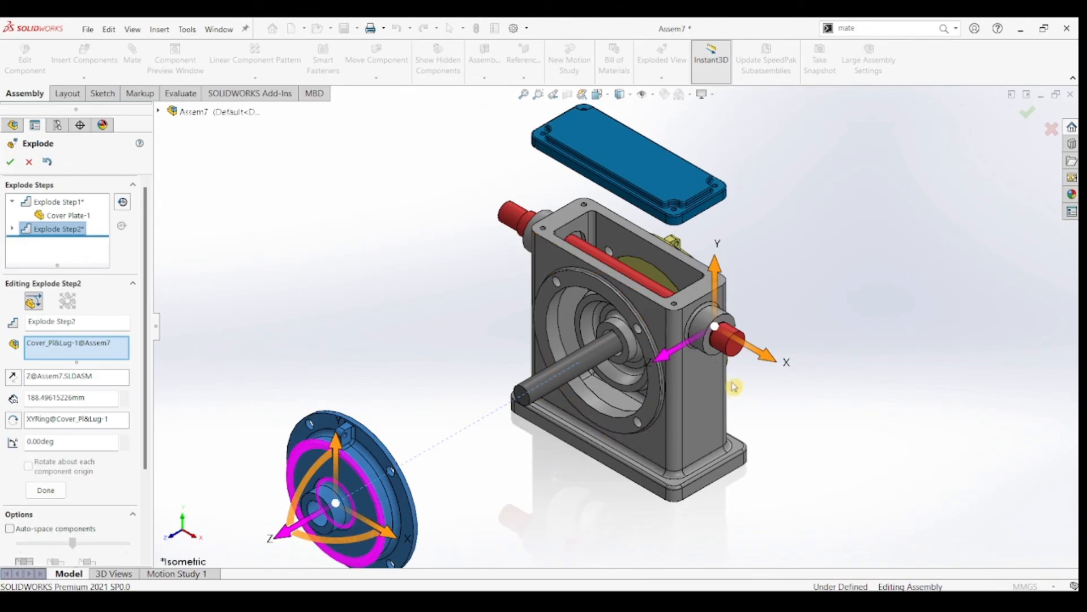
key("z")
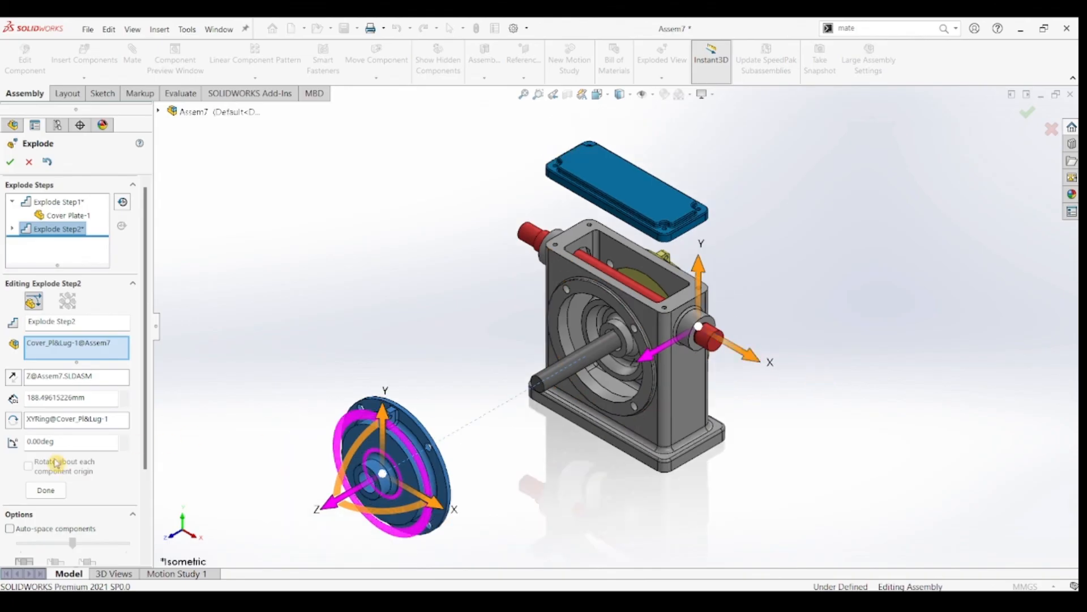
left_click(45, 490)
Step: Add an explode step moving the second lugged side cover about 186 mm along Z, out of the opposite side of the housing
middle_click_drag(794, 379, 726, 317)
left_click(728, 316)
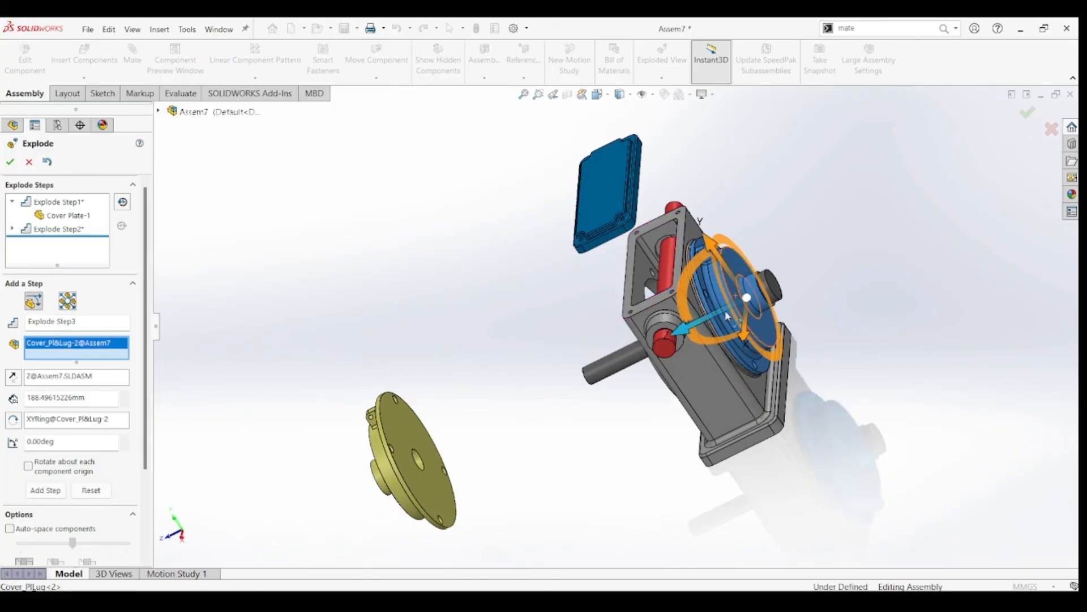
left_click_drag(727, 316, 982, 227)
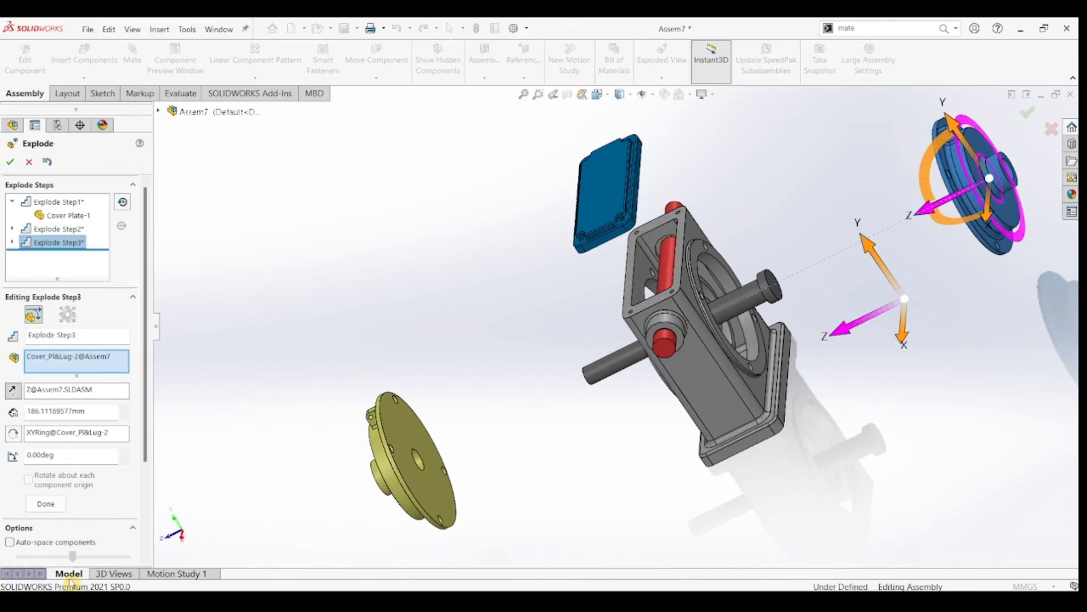
left_click(47, 504)
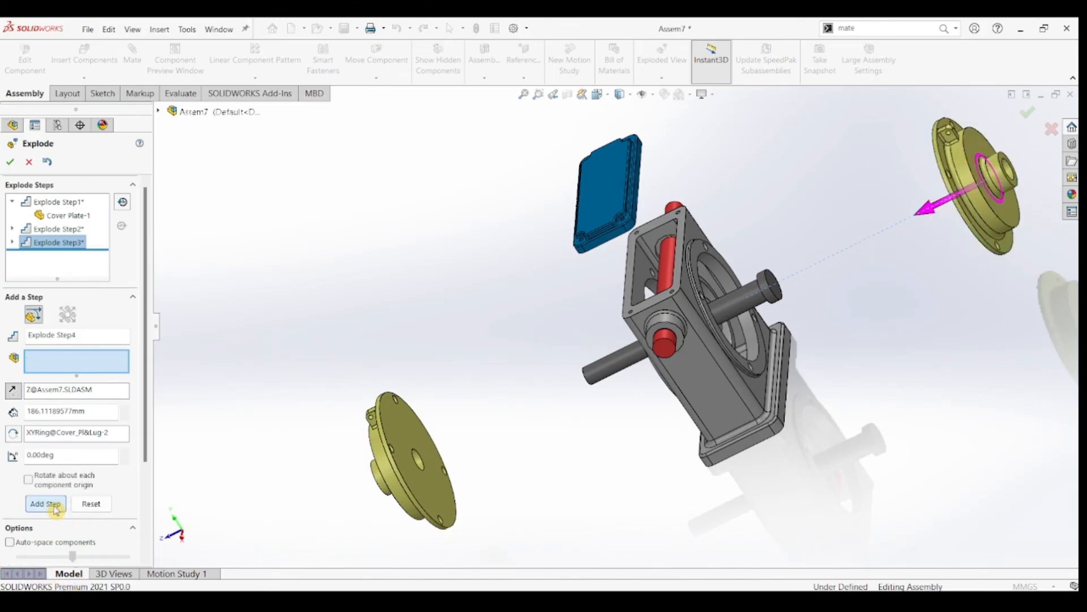
Step: Add an explode step moving the worm gear shaft about 138 mm along Z out of the housing, towards the second side cover
left_click(744, 307)
left_click_drag(637, 356, 829, 290)
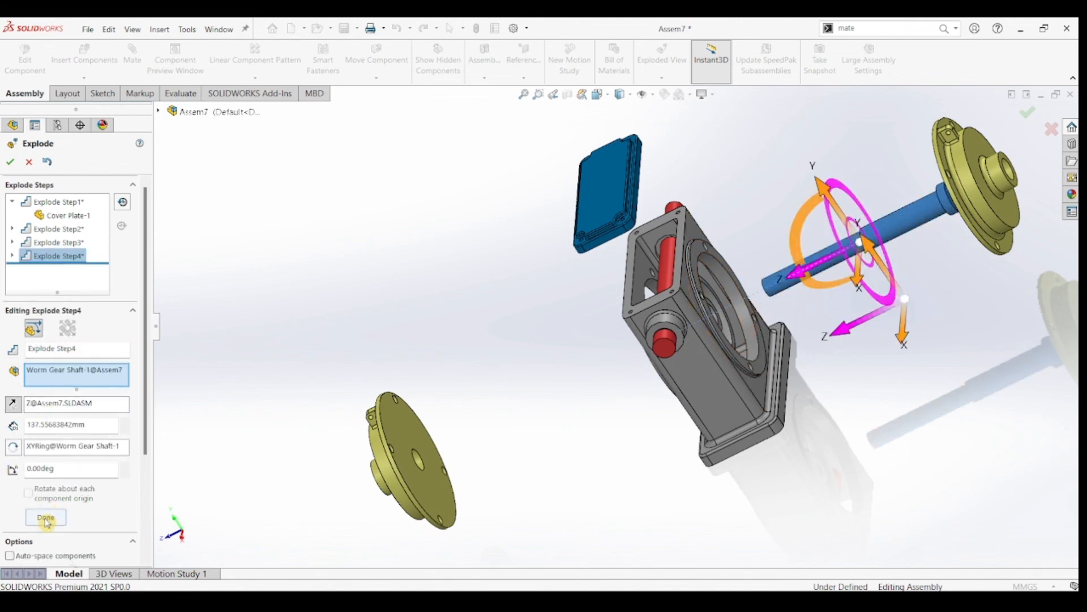
left_click(46, 520)
Step: Add an explode step moving the worm gear about 117 mm along Z, out between the housing and the front side cover
middle_click_drag(657, 362, 610, 350)
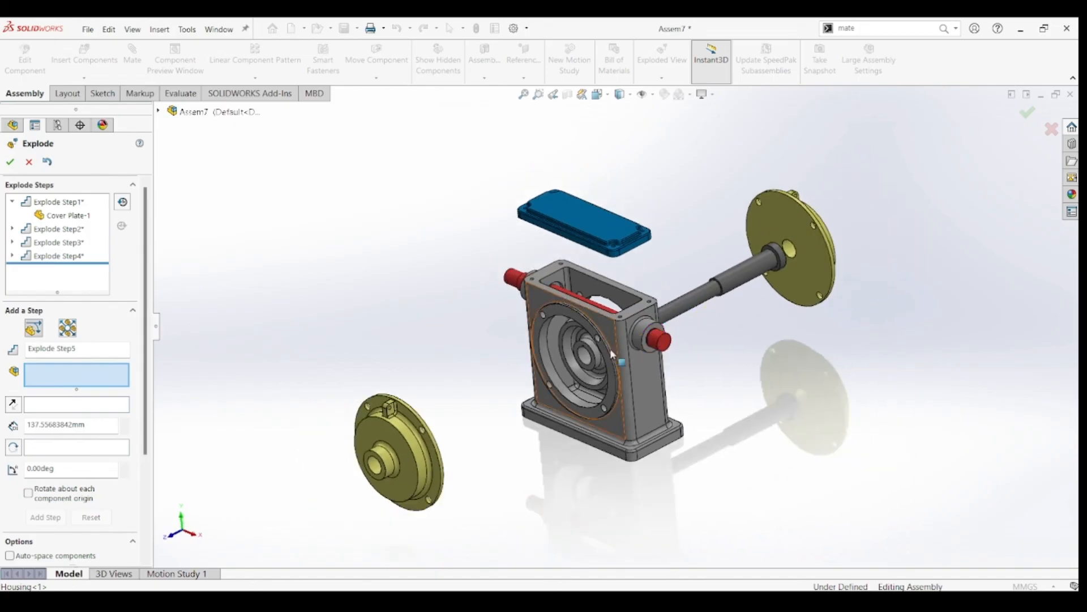
left_click(577, 352)
left_click_drag(559, 375, 438, 410)
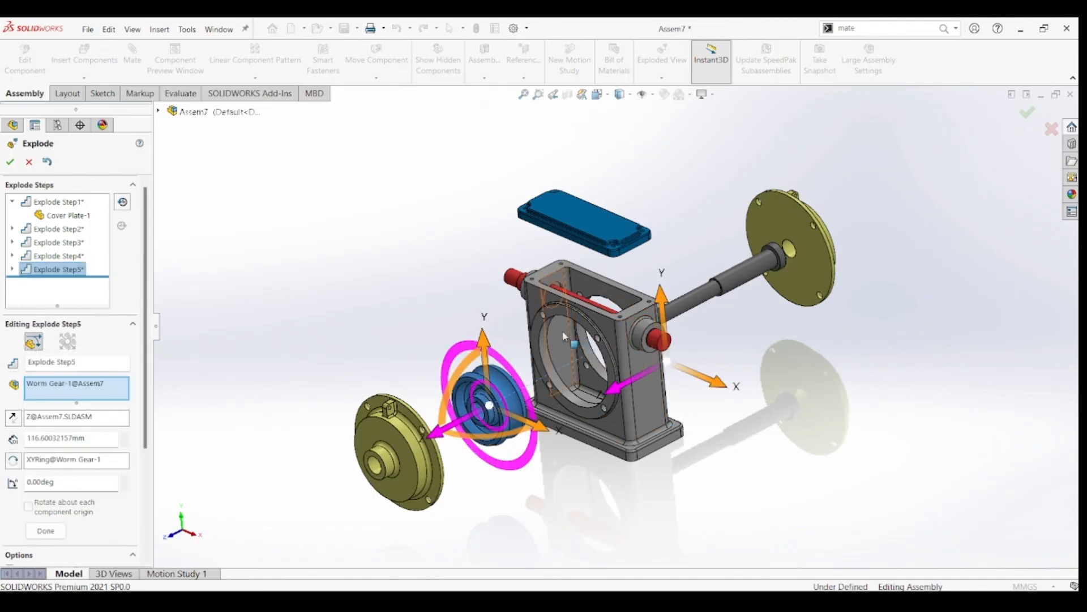
left_click(50, 527)
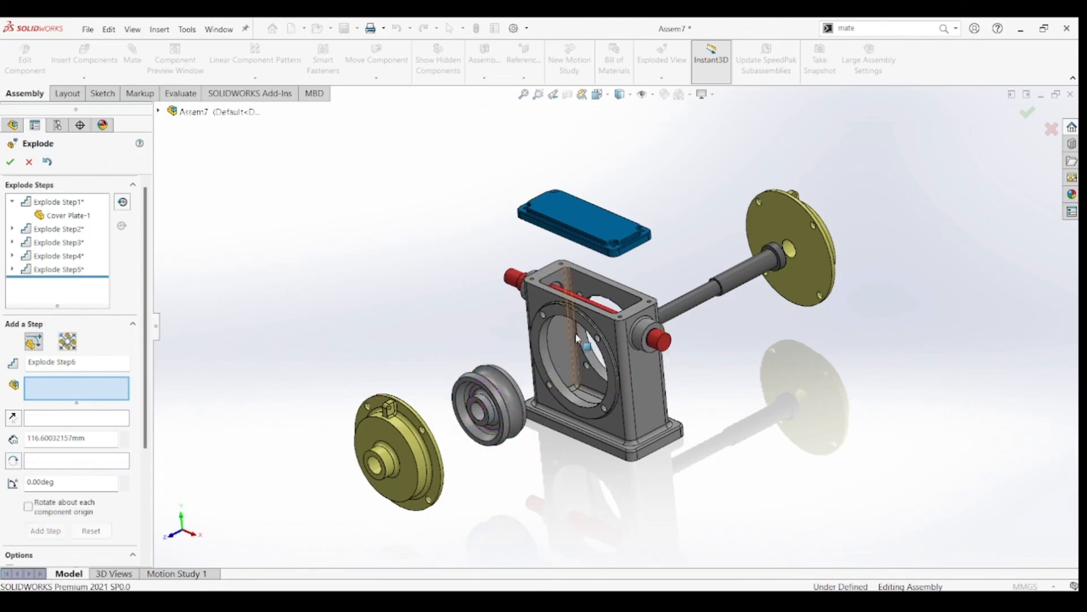
Step: Explode the red offset shaft about 241 mm along X out of the housing bosses and finish the exploded view
left_click(655, 341)
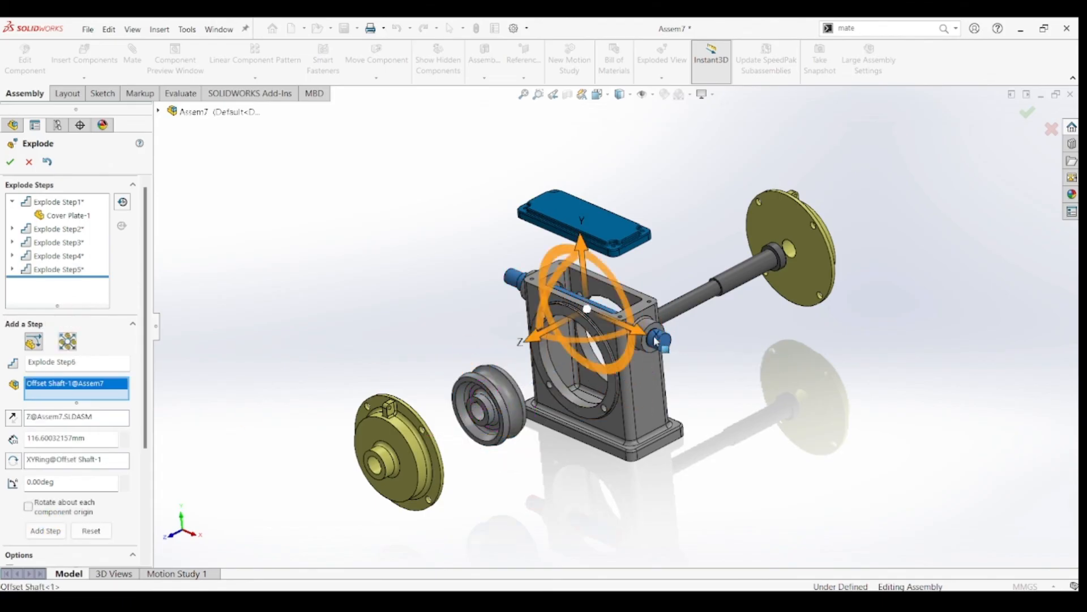
left_click_drag(627, 331, 849, 396)
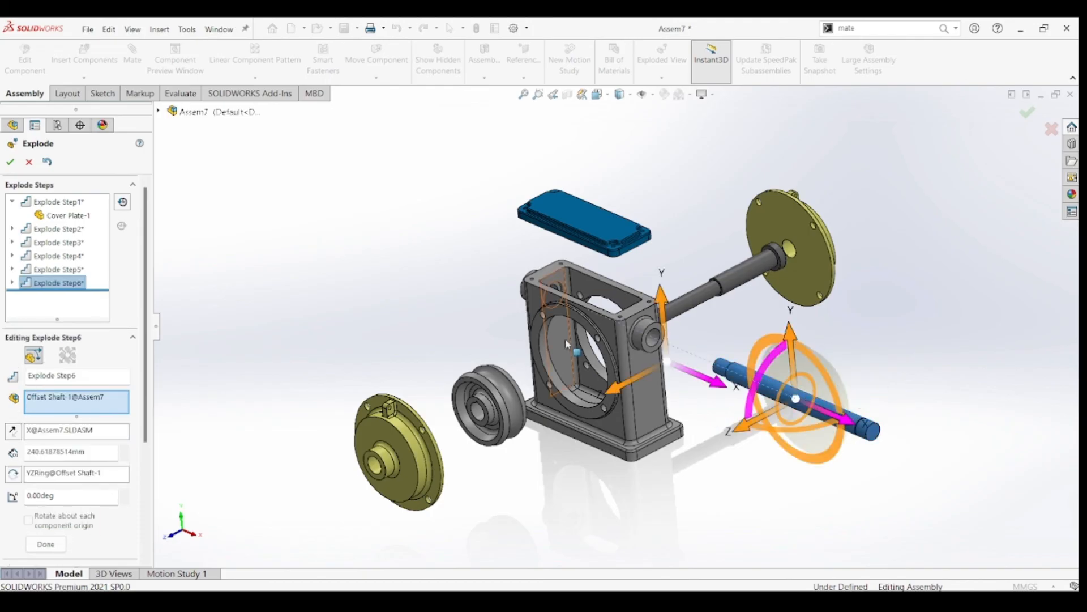
left_click(46, 543)
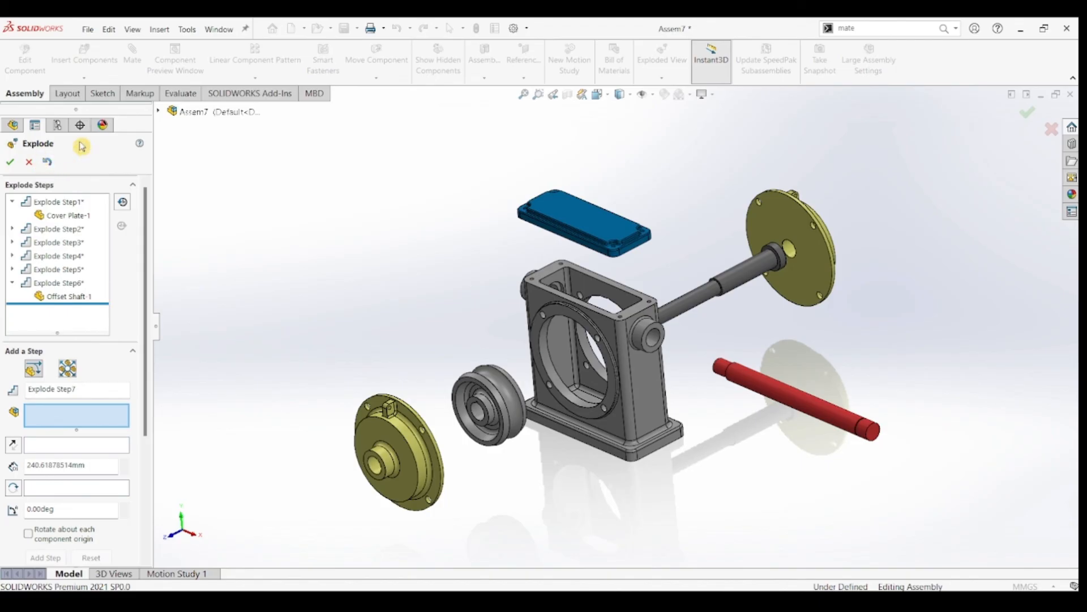
left_click(10, 162)
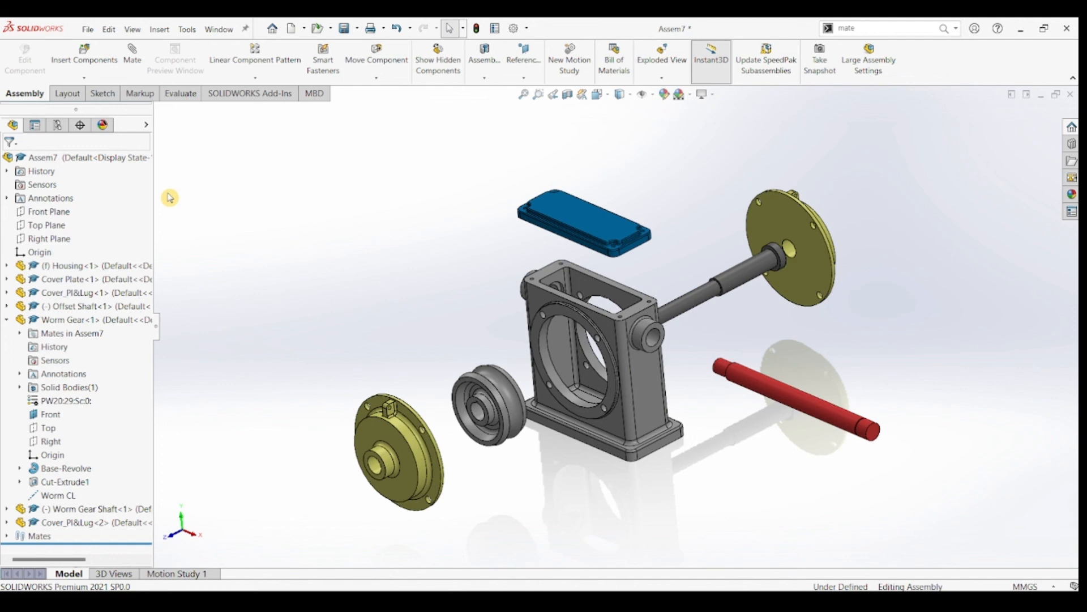
Step: Play the animated collapse of the exploded top-level assembly
right_click(57, 162)
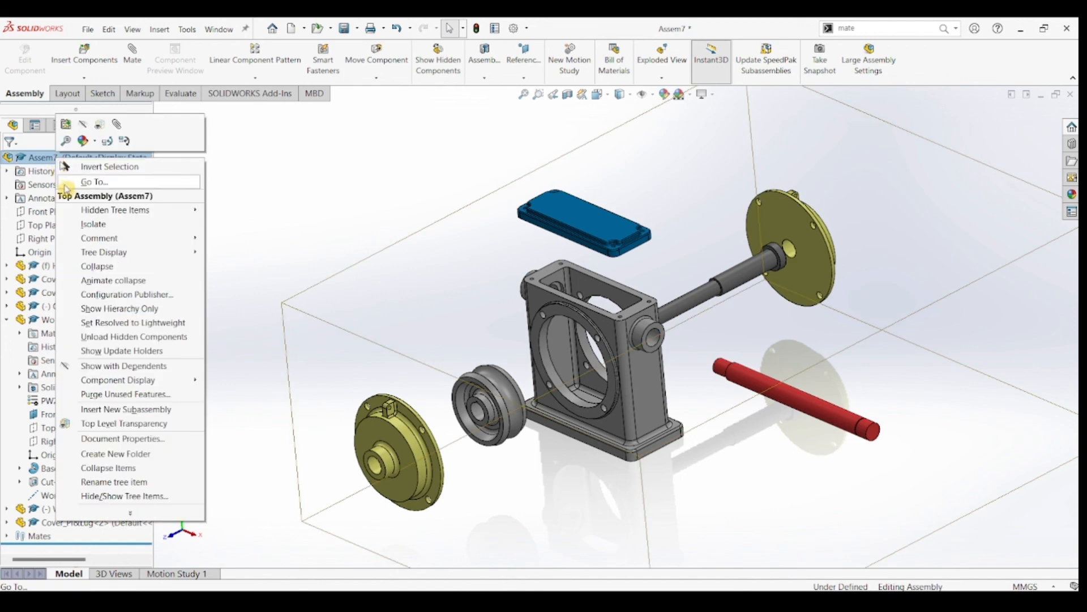
left_click(90, 281)
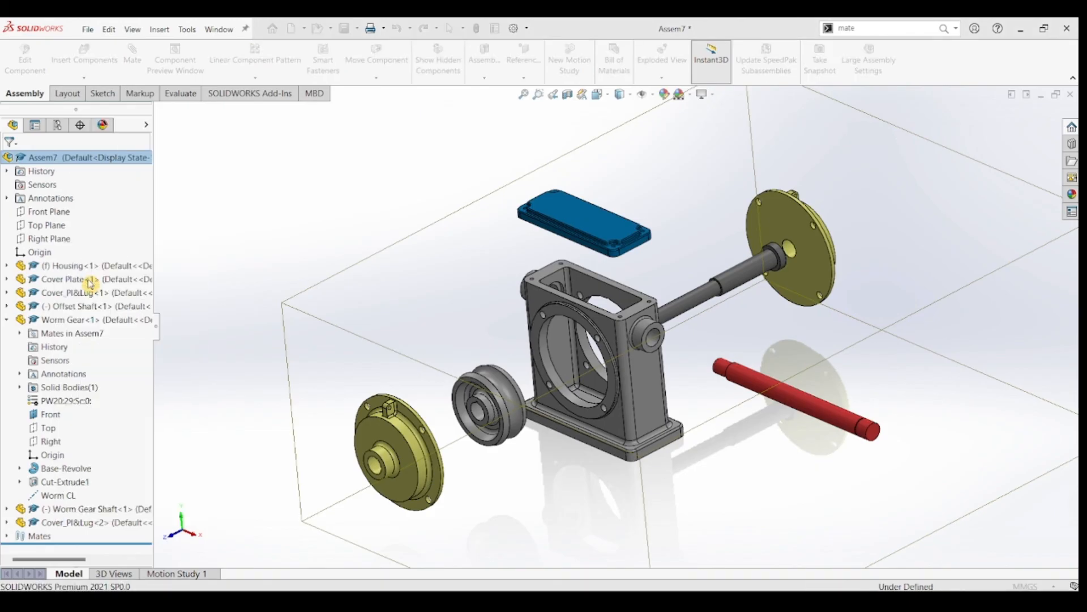